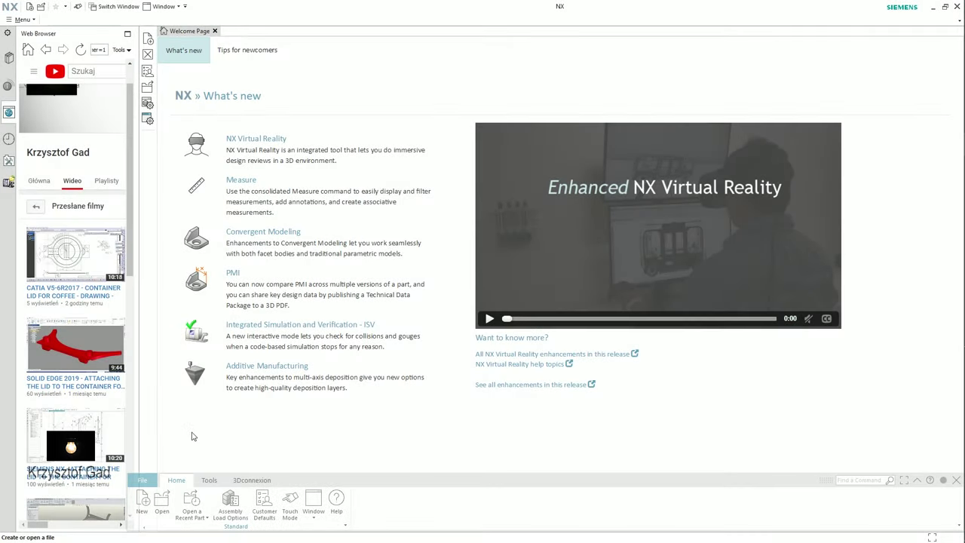
Start a new millimetre Model part named 'Container Lid For Coffee'.
click(141, 499)
text(Container Lid For Coffee)
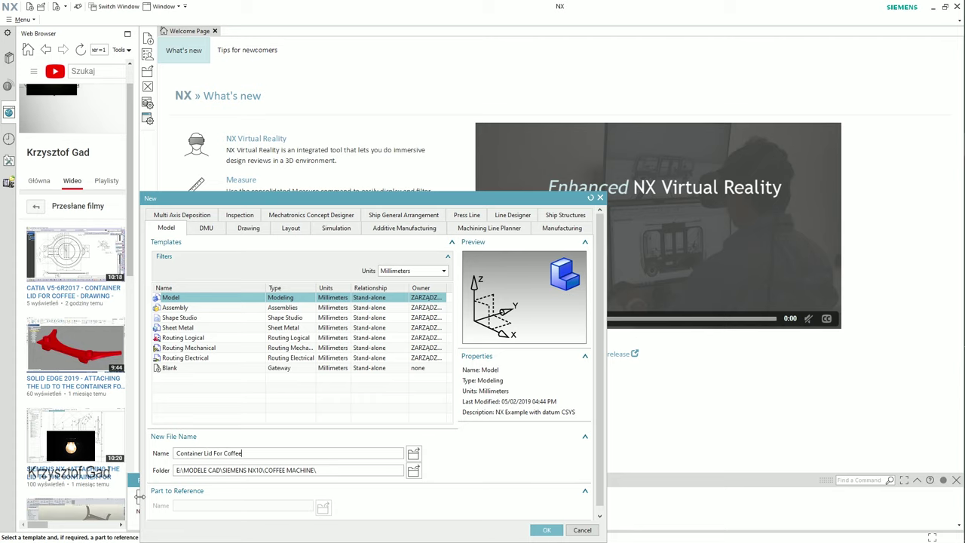
key(Return)
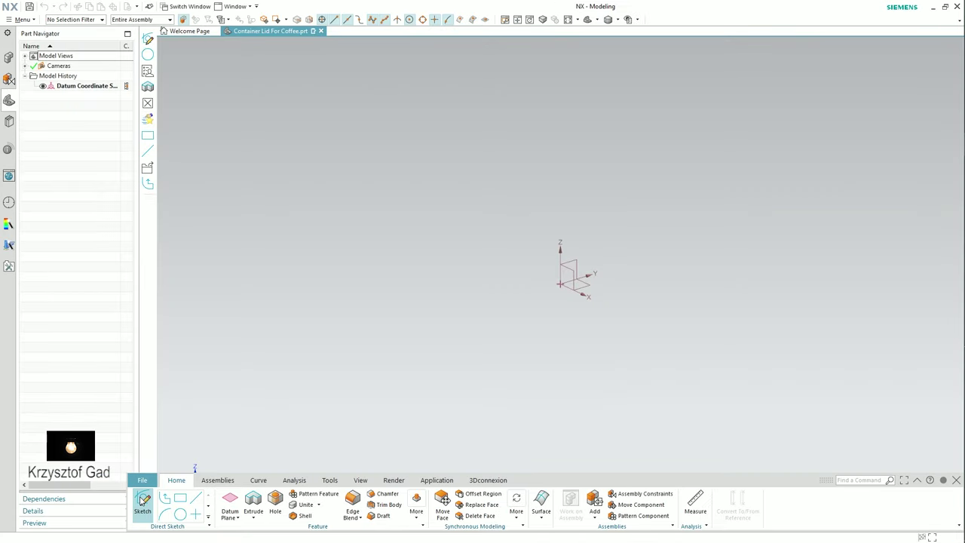
Start a sketch on the default plane using the Profile line tool.
click(142, 499)
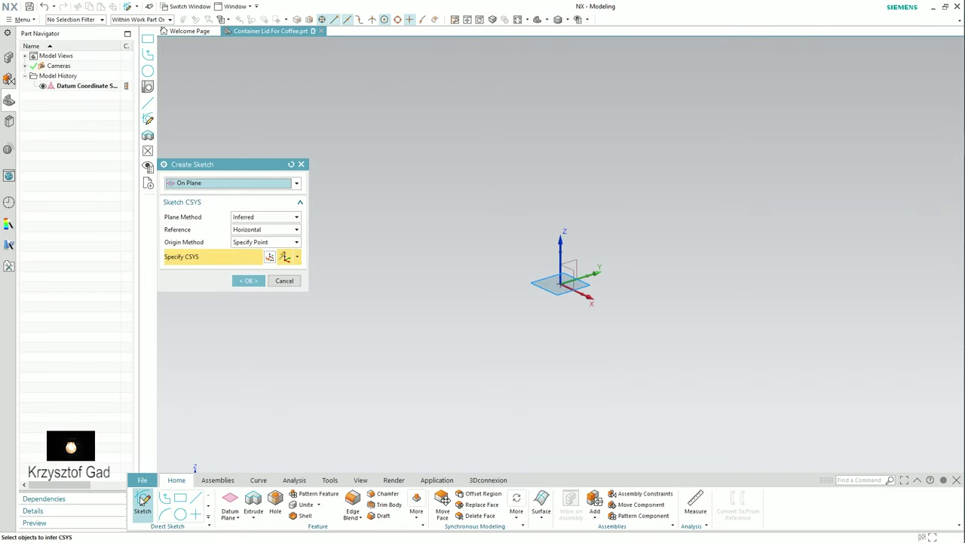
click(248, 280)
right_click(246, 278)
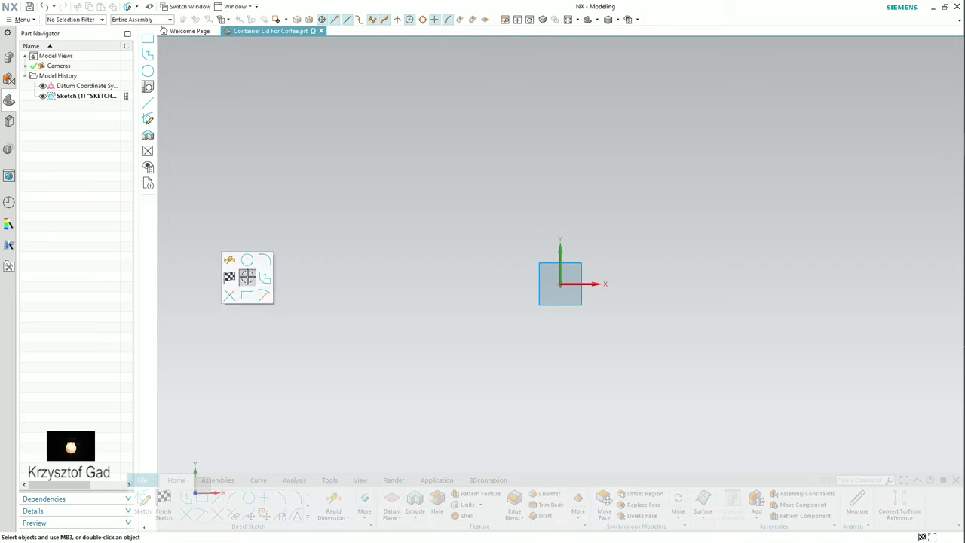
click(261, 277)
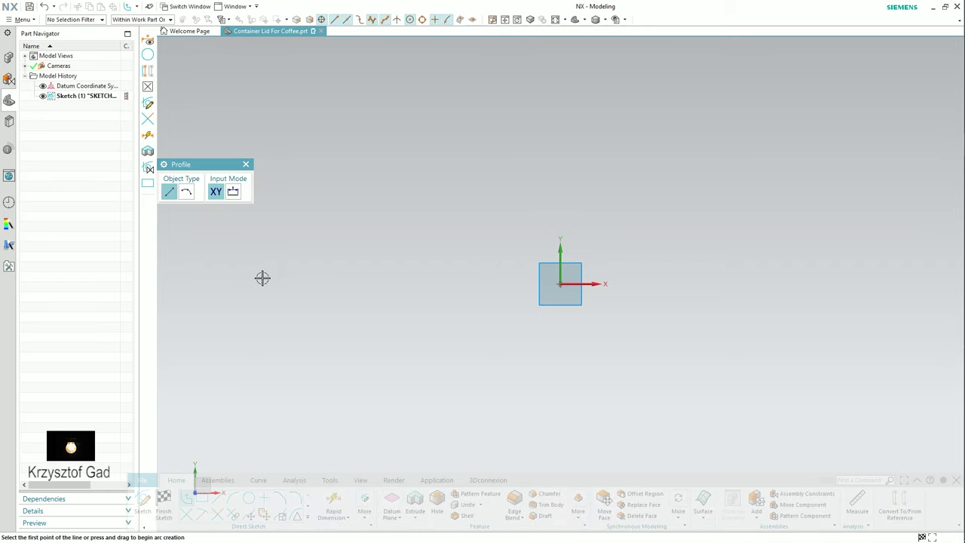
Draw a closed four-sided outline from the origin through top, right and bottom vertices.
click(561, 283)
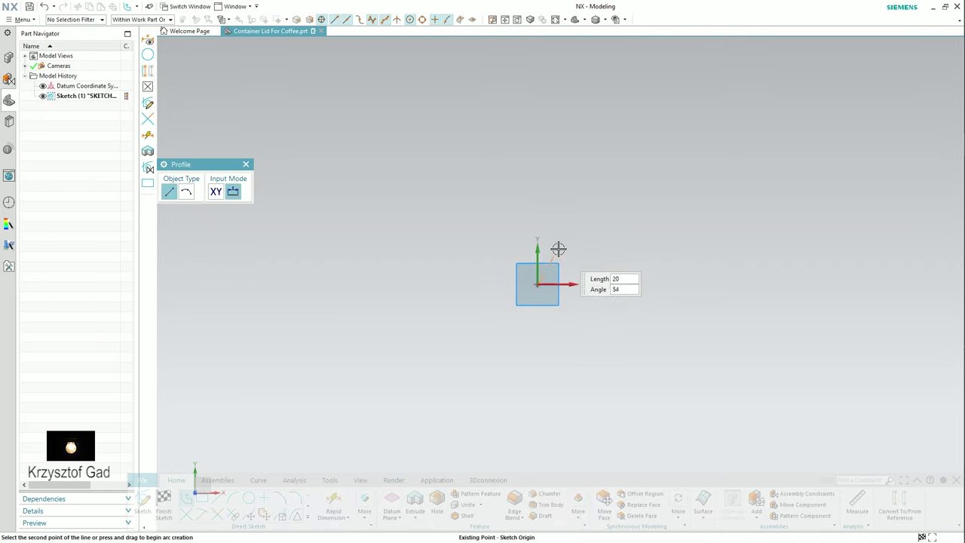
click(562, 204)
click(710, 294)
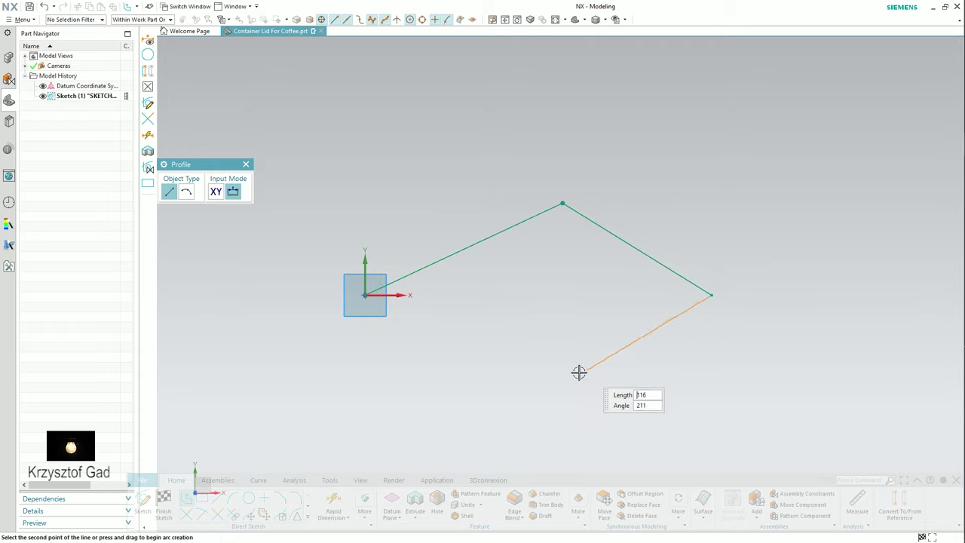
click(562, 364)
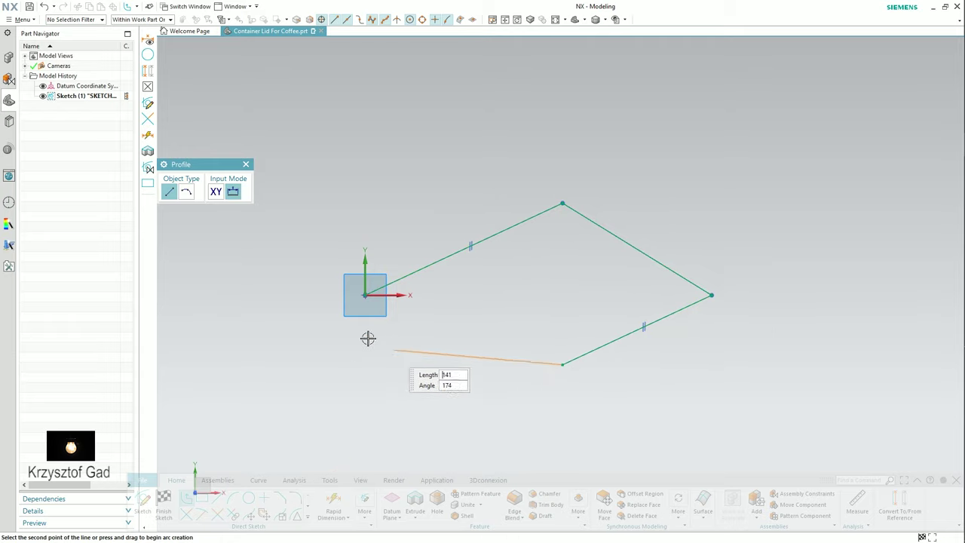
click(364, 296)
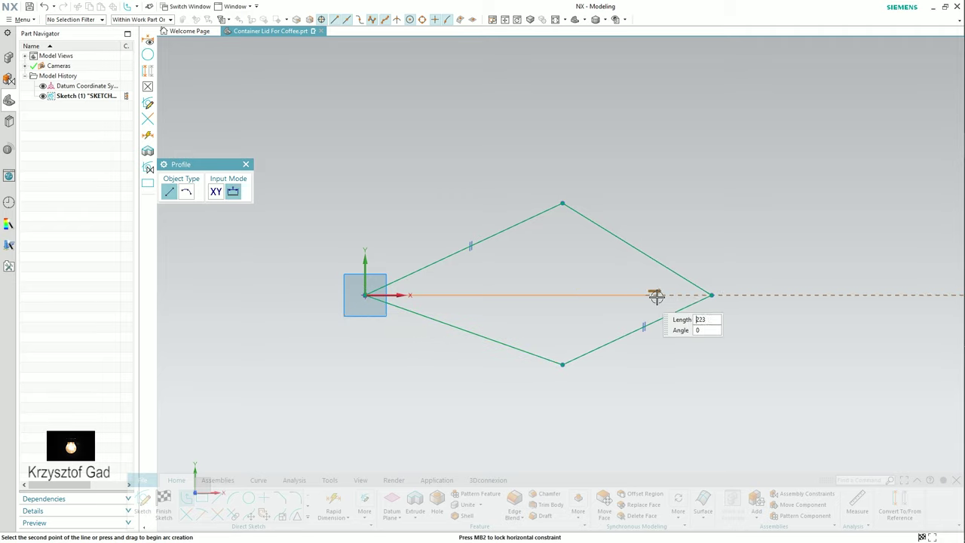
Add horizontal and vertical diagonals, then delete the parallel constraint.
click(711, 295)
right_click(713, 267)
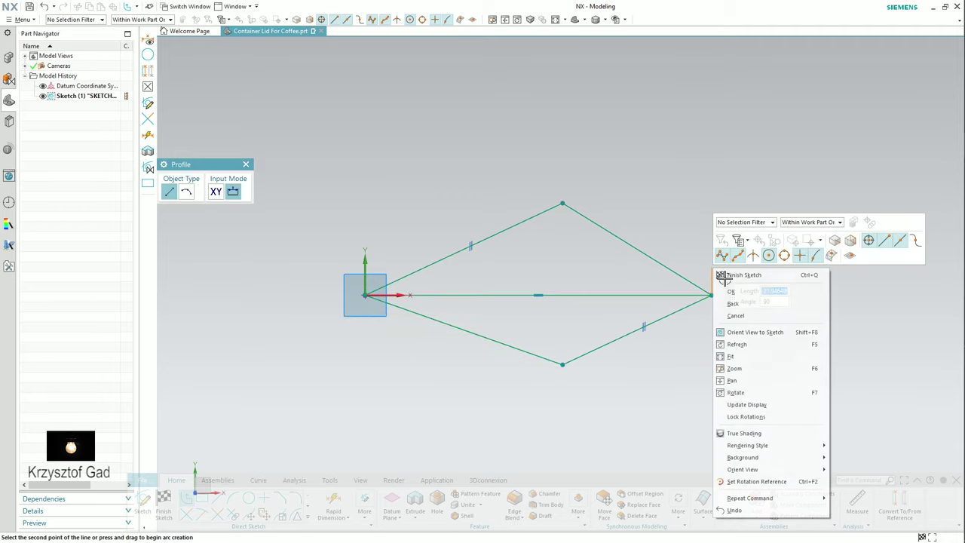
click(735, 290)
click(562, 203)
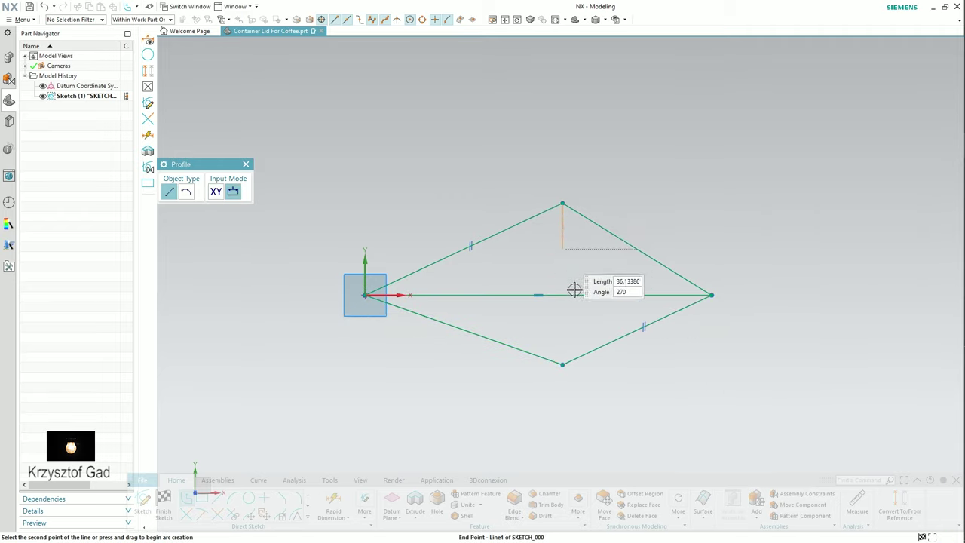
click(562, 365)
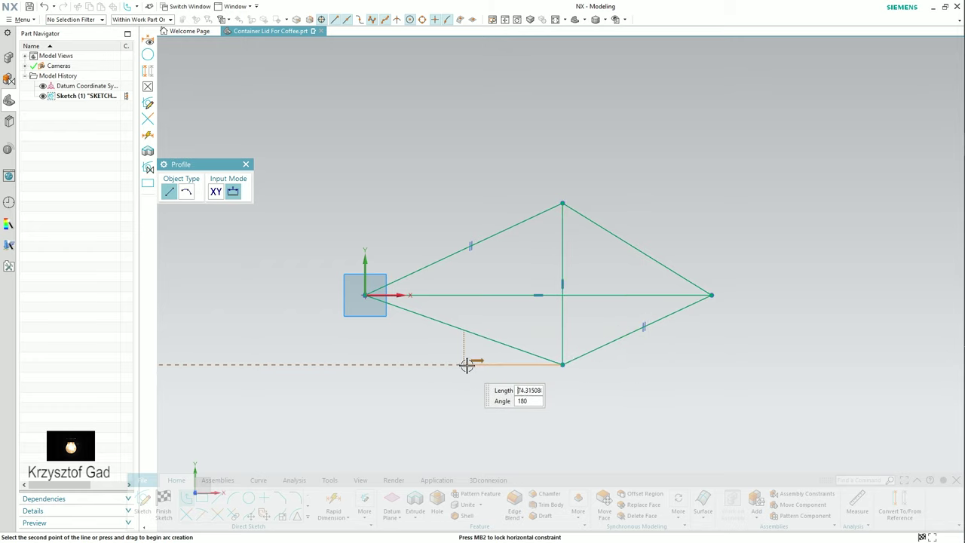
key(Escape)
key(Escape)
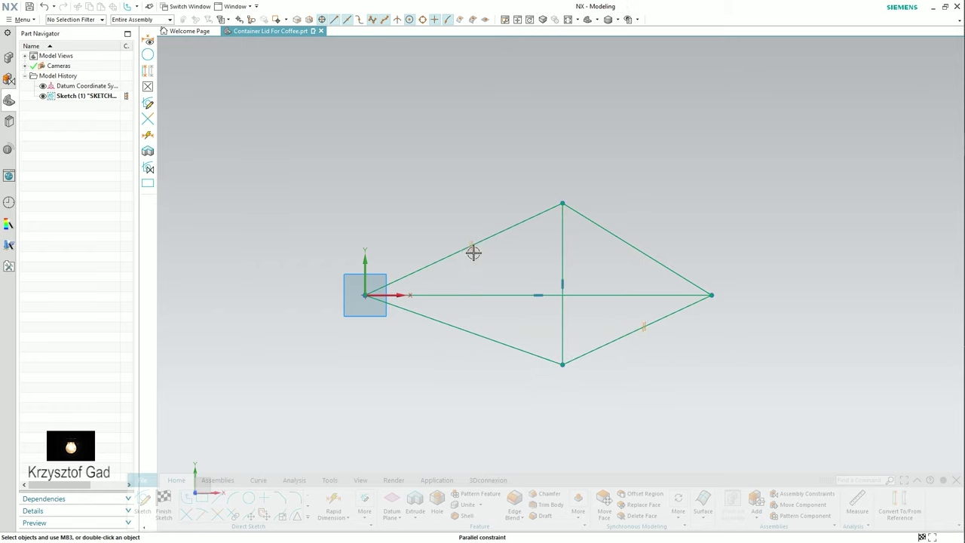
right_click(473, 254)
click(484, 242)
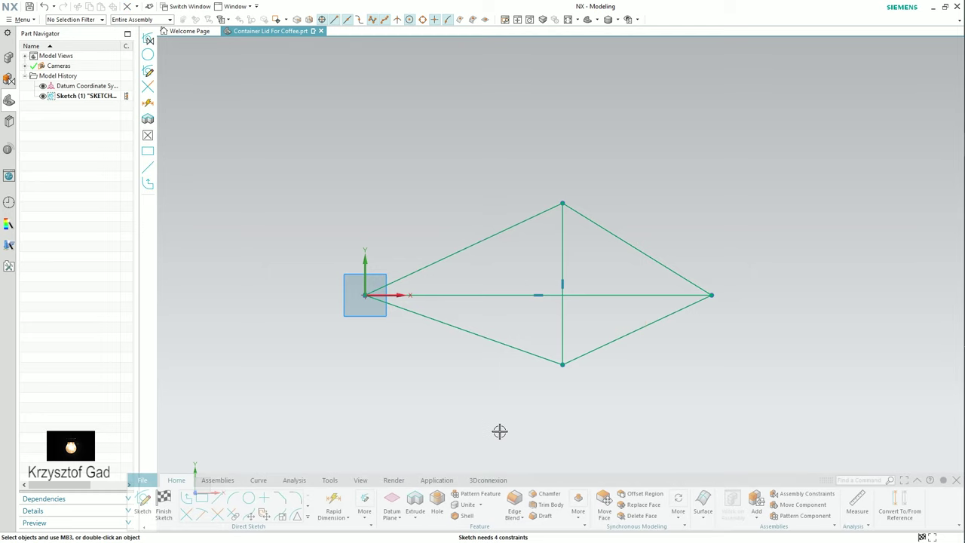
Convert the outline to reference lines and set the origin angle to 90°.
mouse_move(329, 161)
mouse_down()
mouse_move(698, 368)
mouse_move(758, 415)
mouse_up()
click(897, 511)
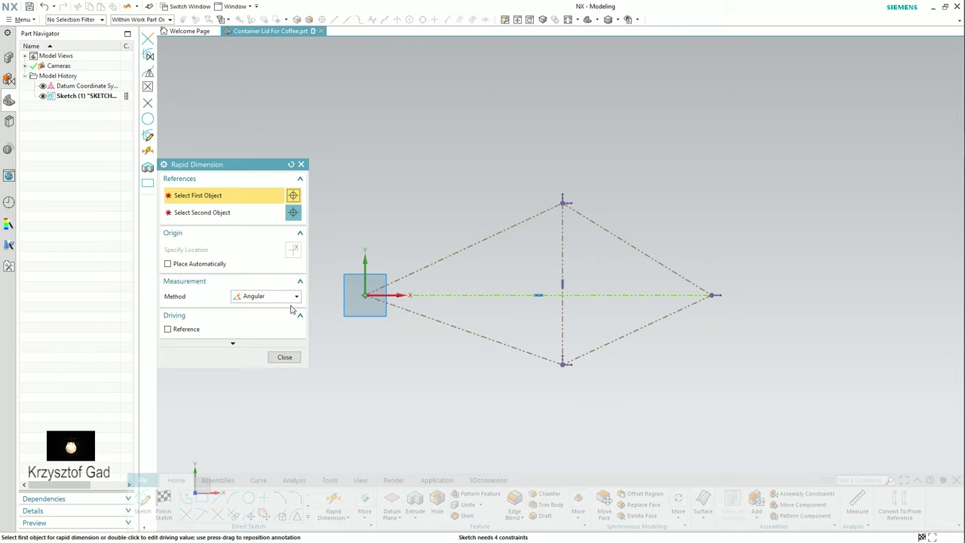
click(436, 266)
click(456, 322)
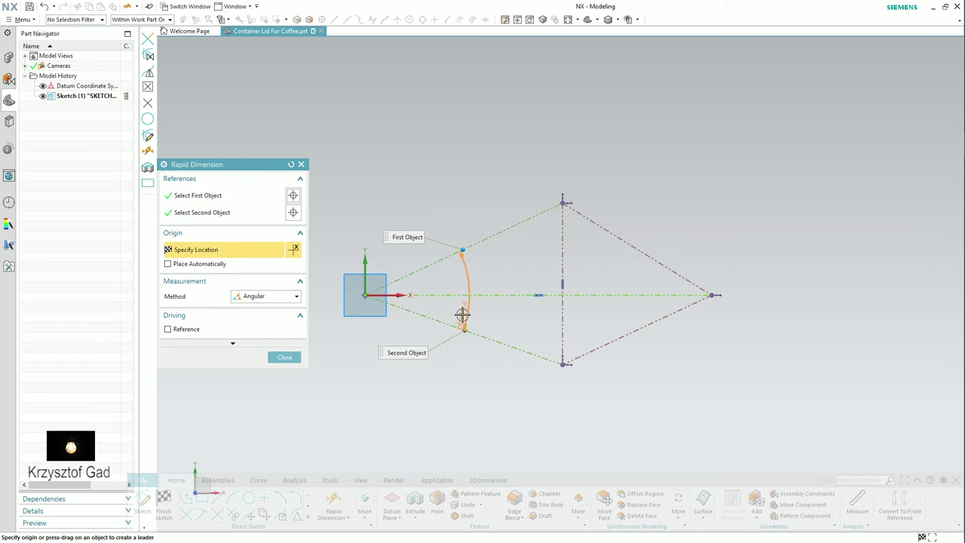
click(462, 313)
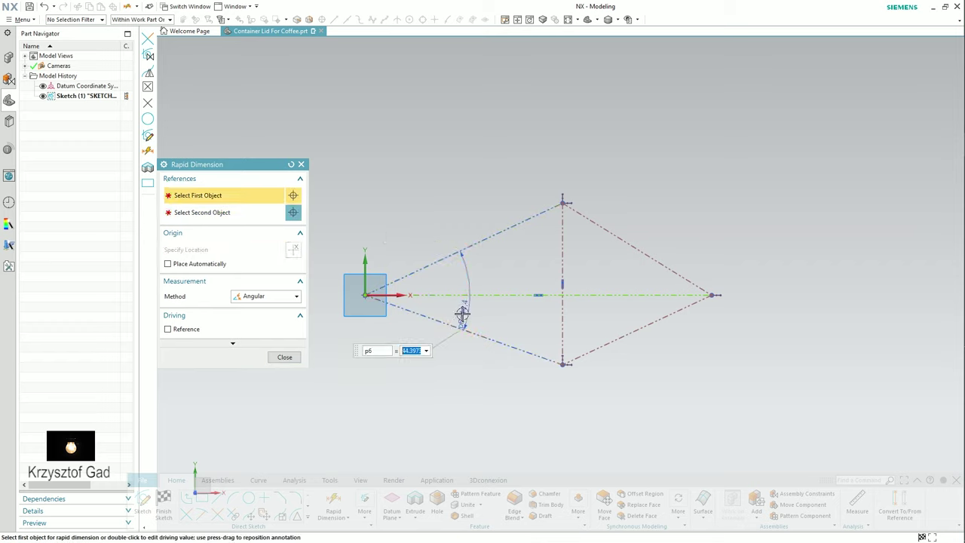
text(90)
key(Return)
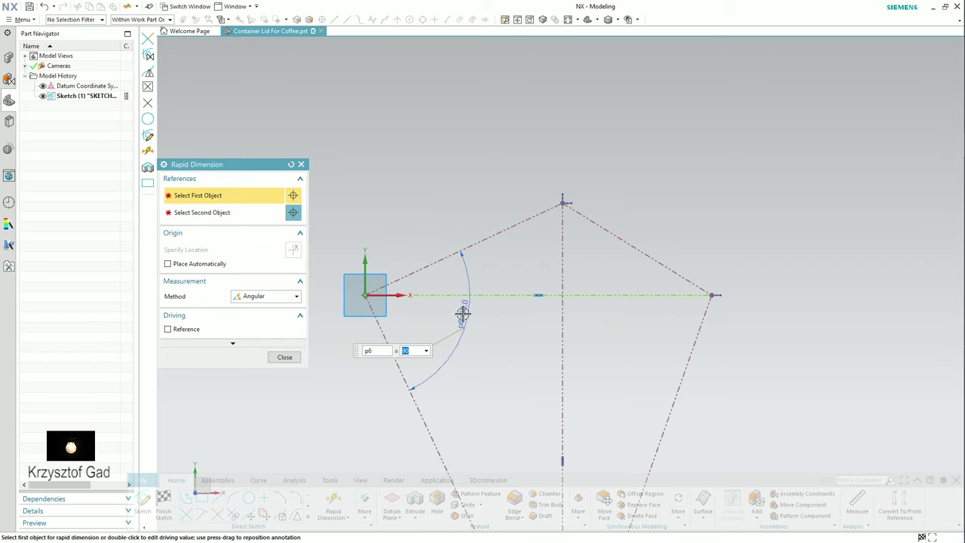
Set the angle between the two right-side lines to 66°.
click(624, 241)
click(688, 352)
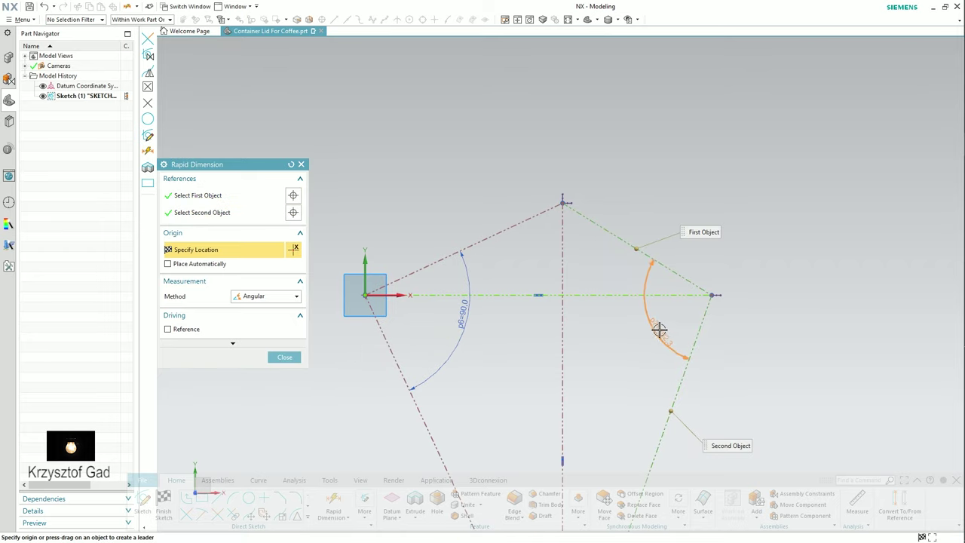
click(651, 322)
text(66)
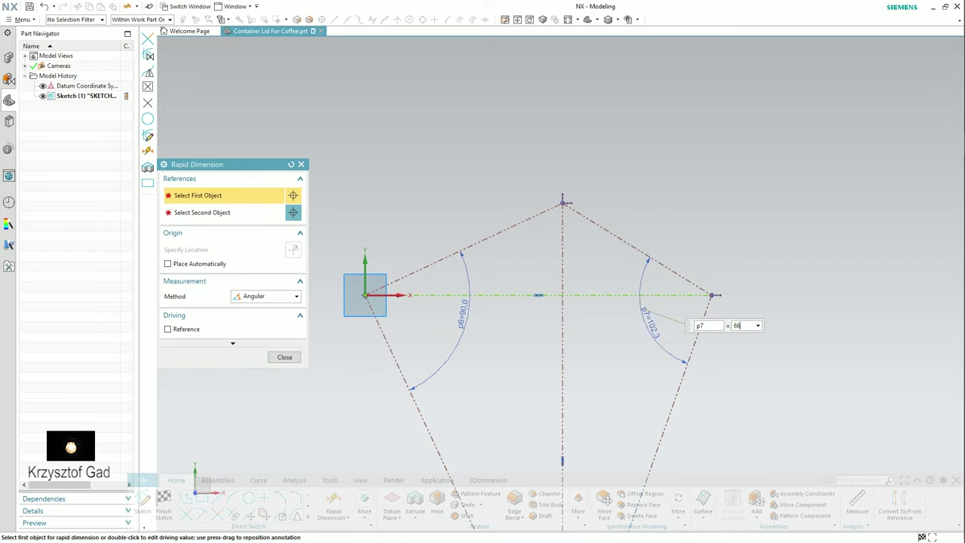
key(Return)
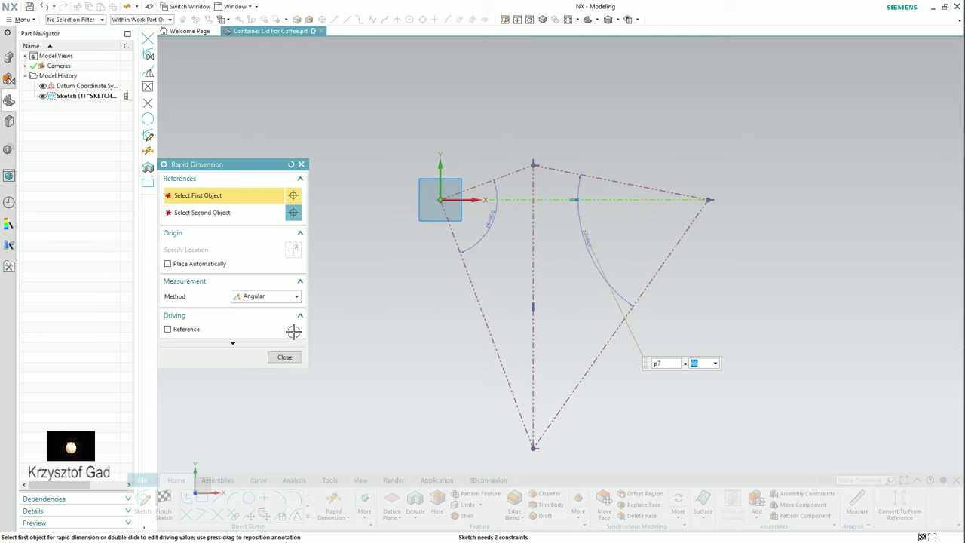
click(284, 357)
click(250, 498)
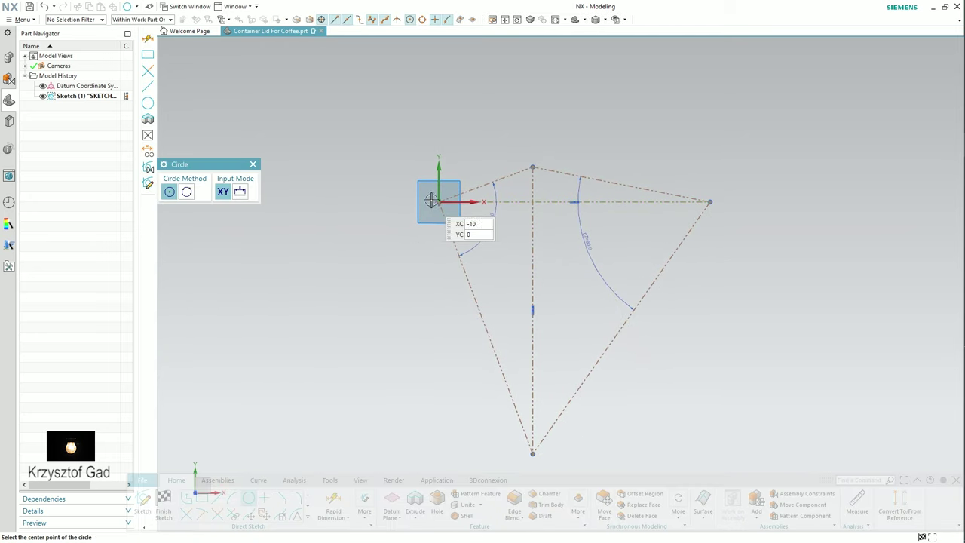
Place a Ø110 circle at the origin and a Ø160 circle at the right vertex.
click(439, 202)
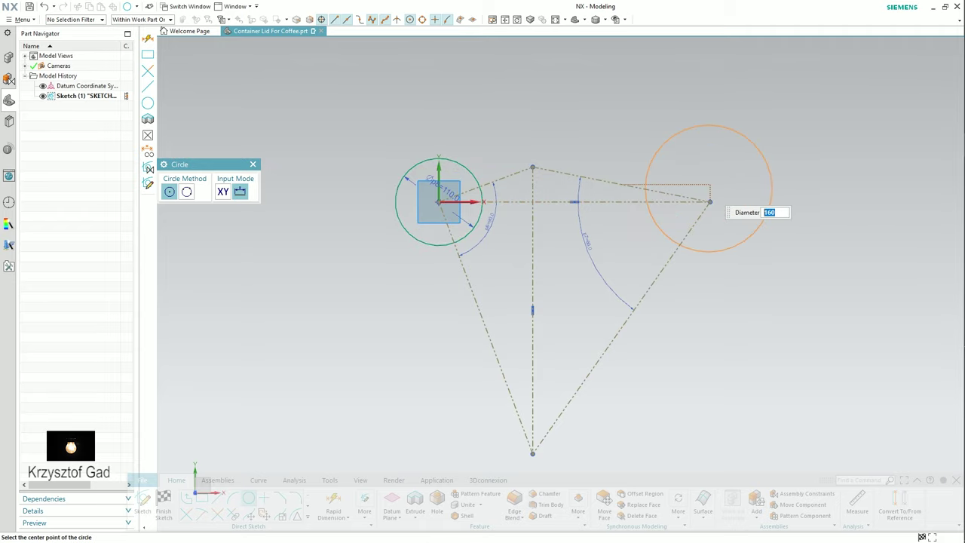
scroll(710, 189, up, 2)
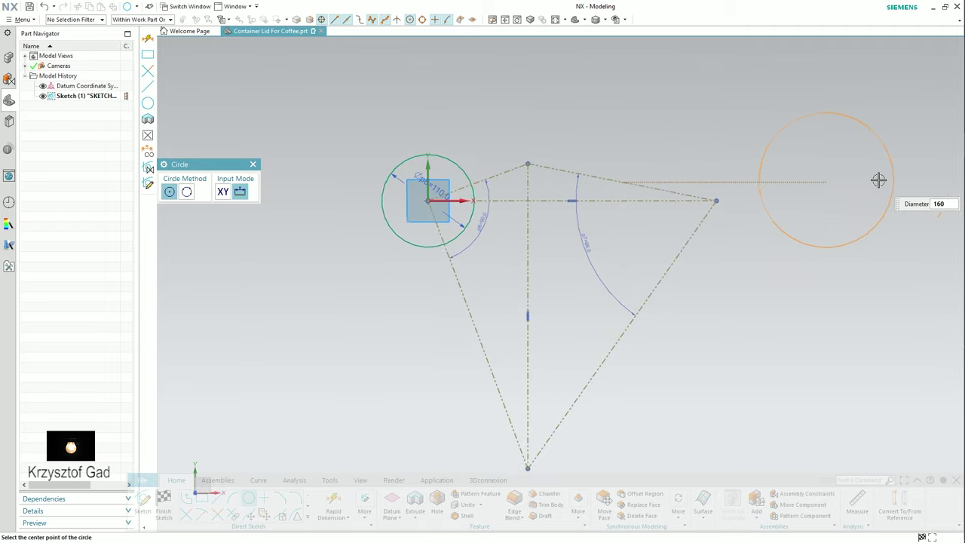
click(697, 210)
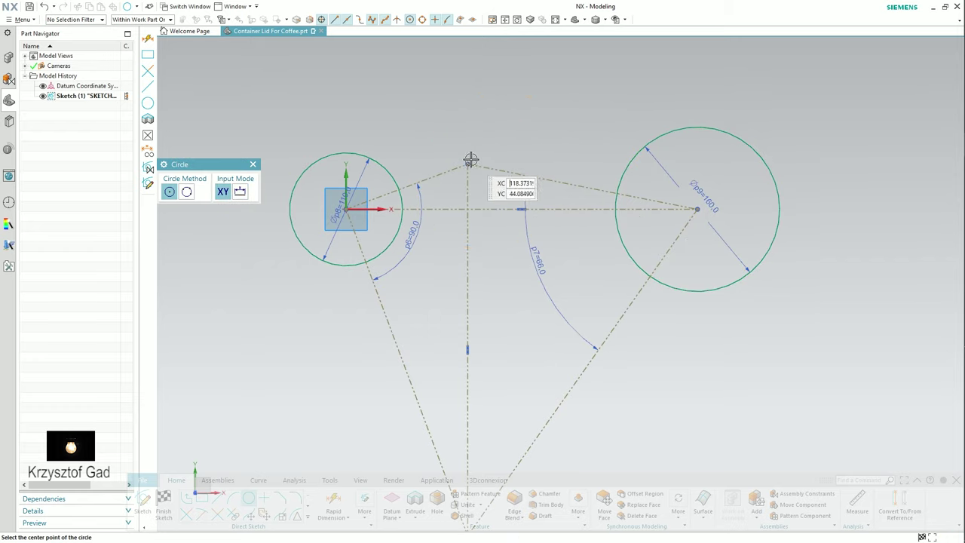
Add circles at the top and bottom vertices sized to touch the right circle.
click(467, 164)
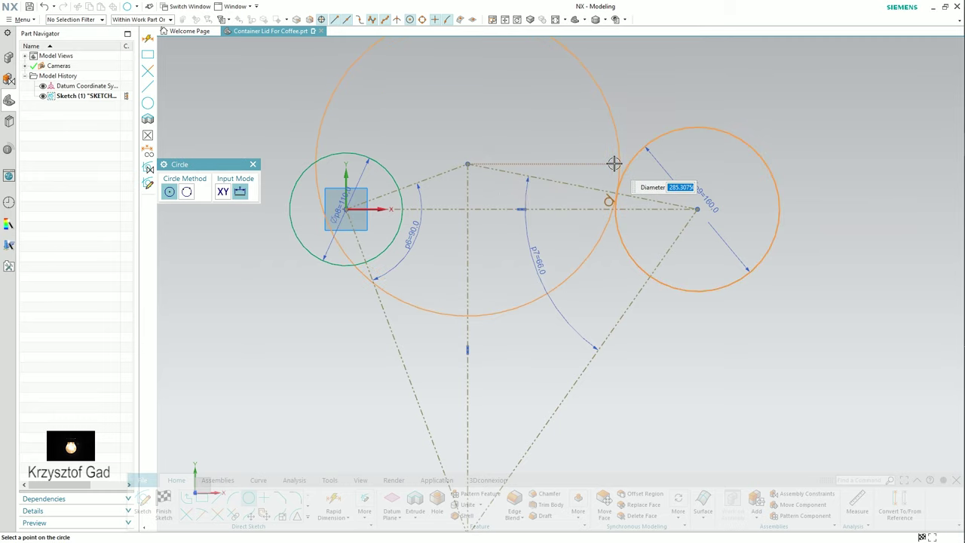
click(614, 164)
scroll(527, 332, down, 1)
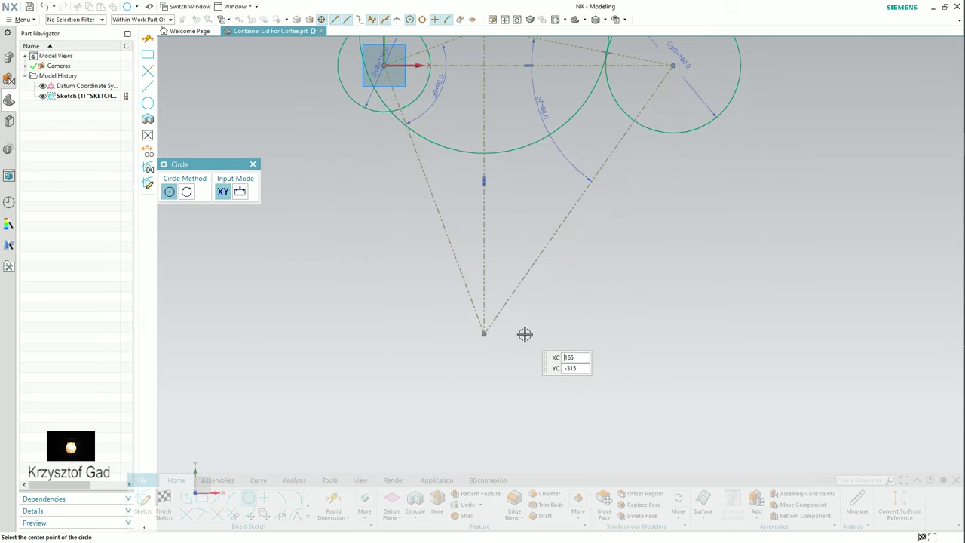
click(483, 333)
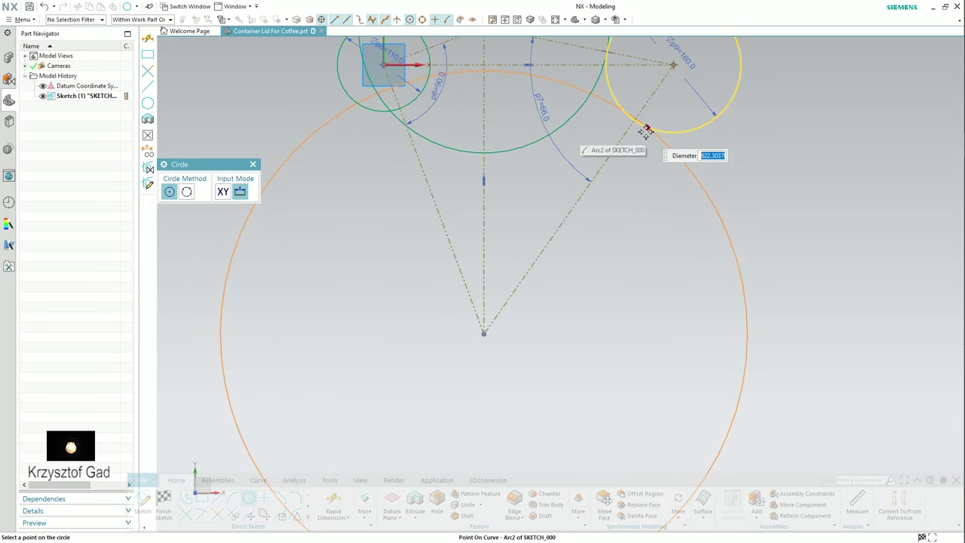
click(636, 133)
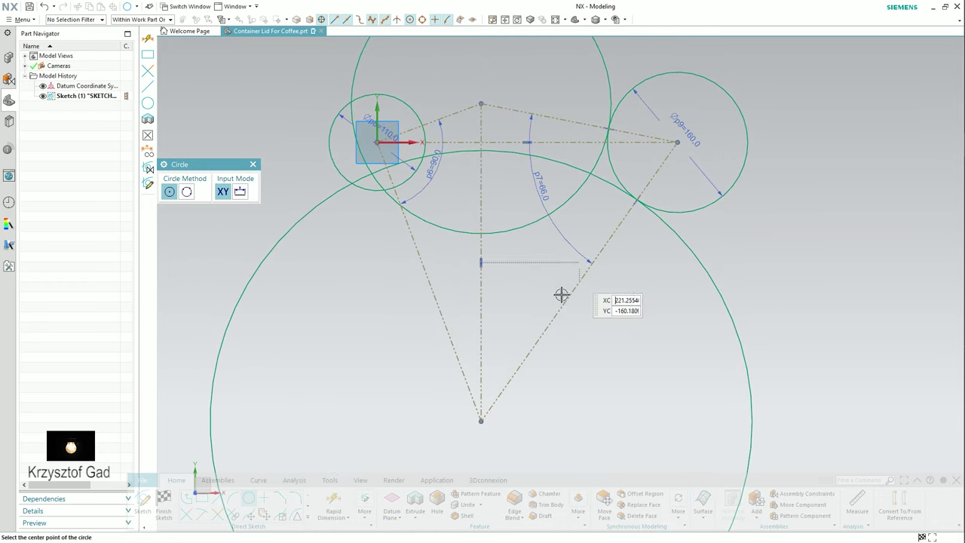
click(364, 504)
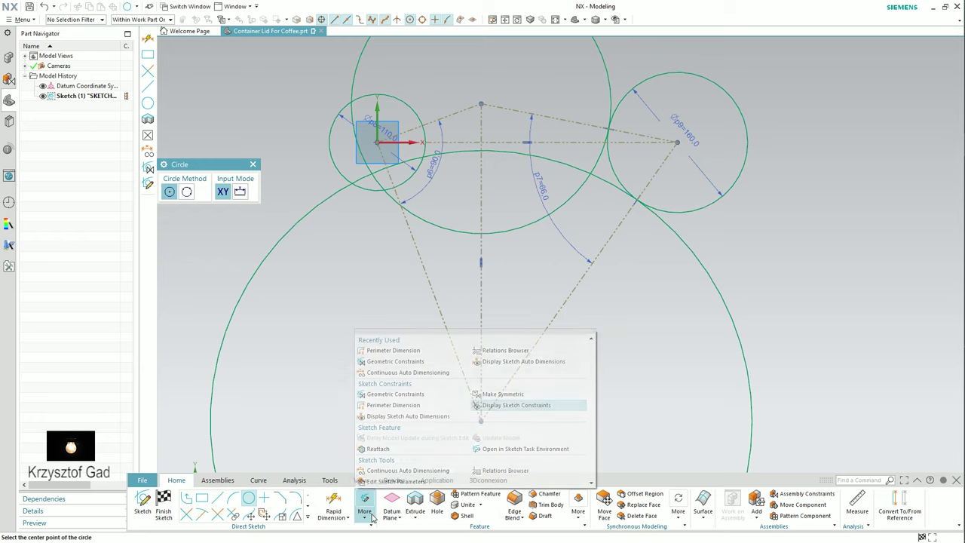
Make the upper and lower small circles tangent to the large circle, fully constraining the sketch.
click(395, 393)
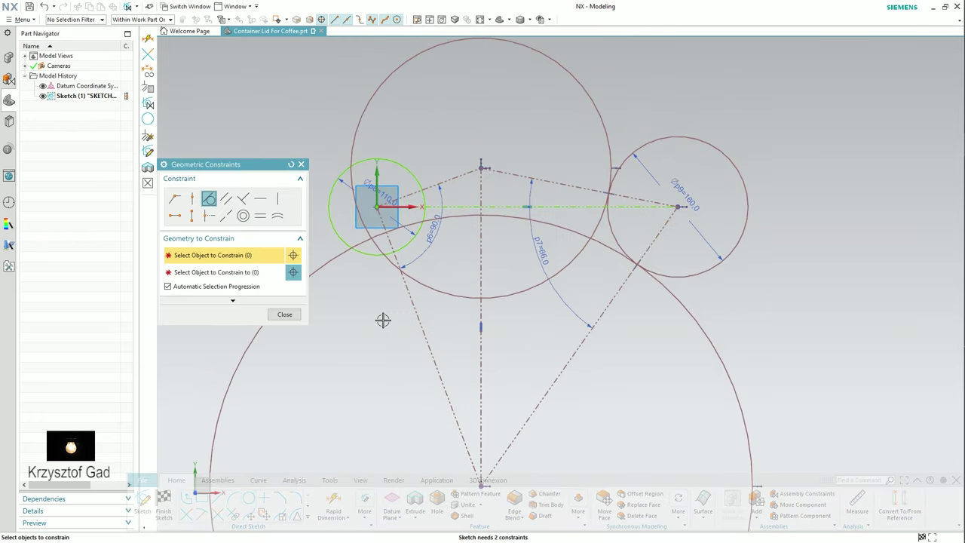
click(407, 289)
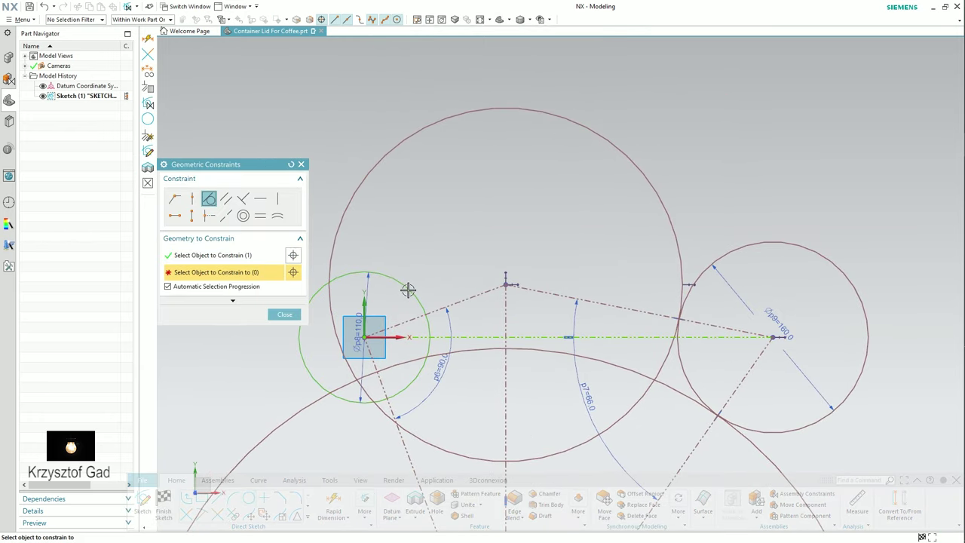
click(337, 230)
scroll(358, 346, down, 2)
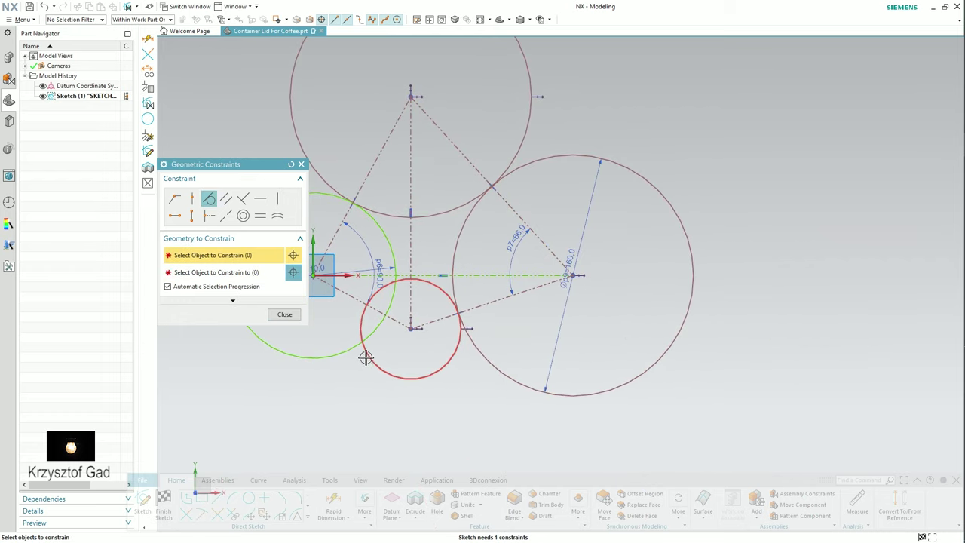
click(373, 349)
click(374, 330)
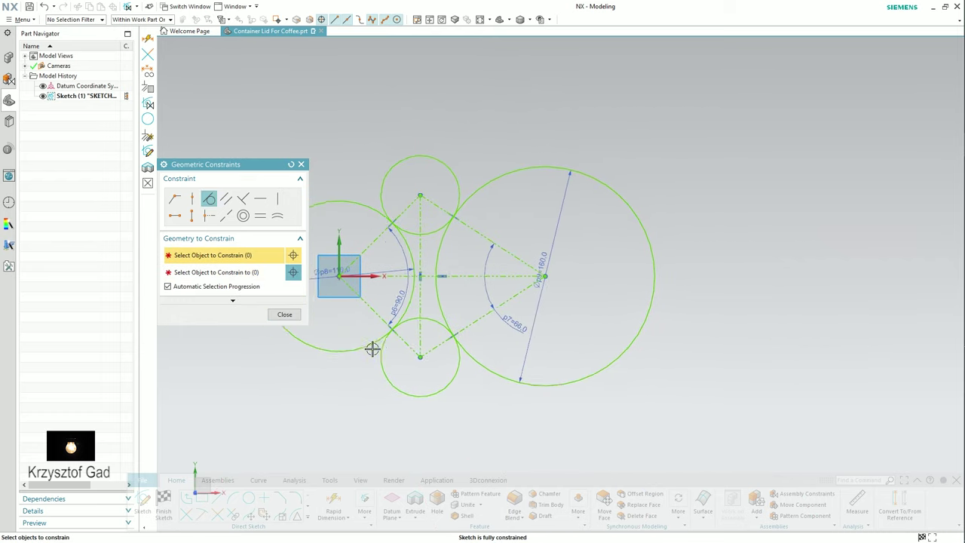
click(285, 315)
Make the vertical centre line solid geometry and the left Ø110 circle a reference curve.
scroll(370, 362, down, 3)
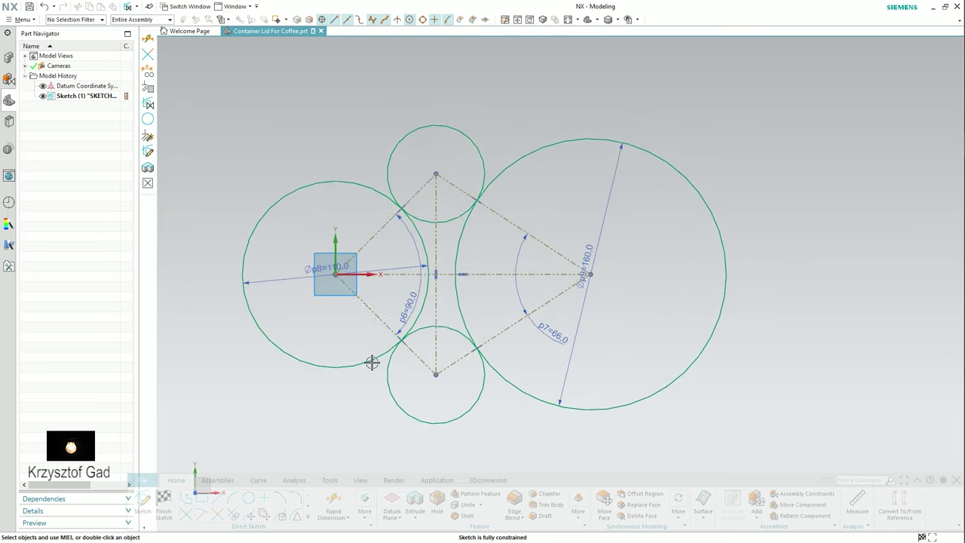
scroll(551, 334, down, 2)
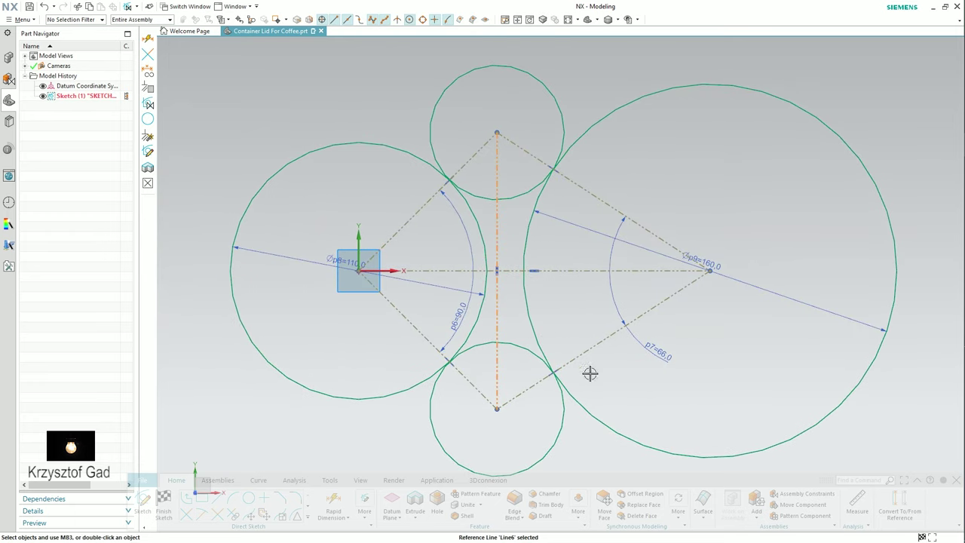
click(896, 504)
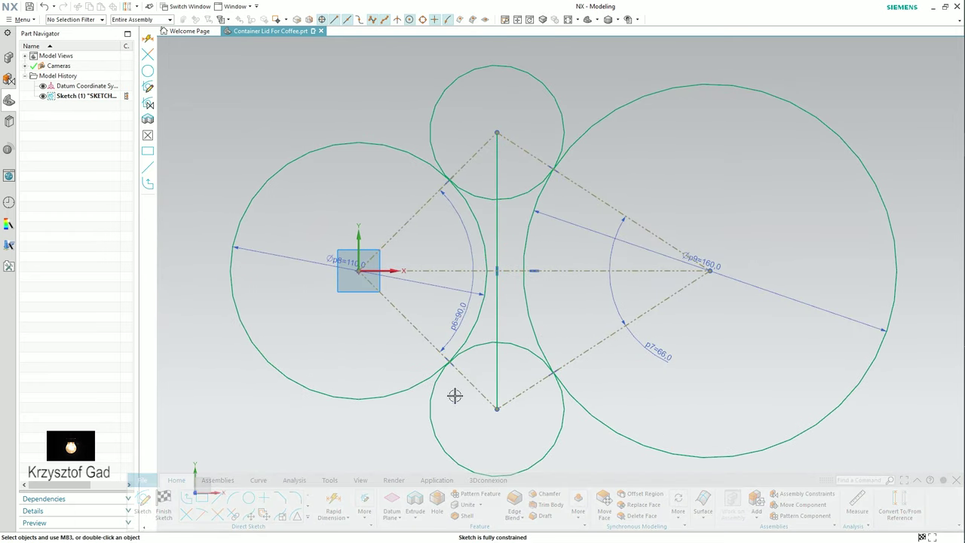
click(405, 393)
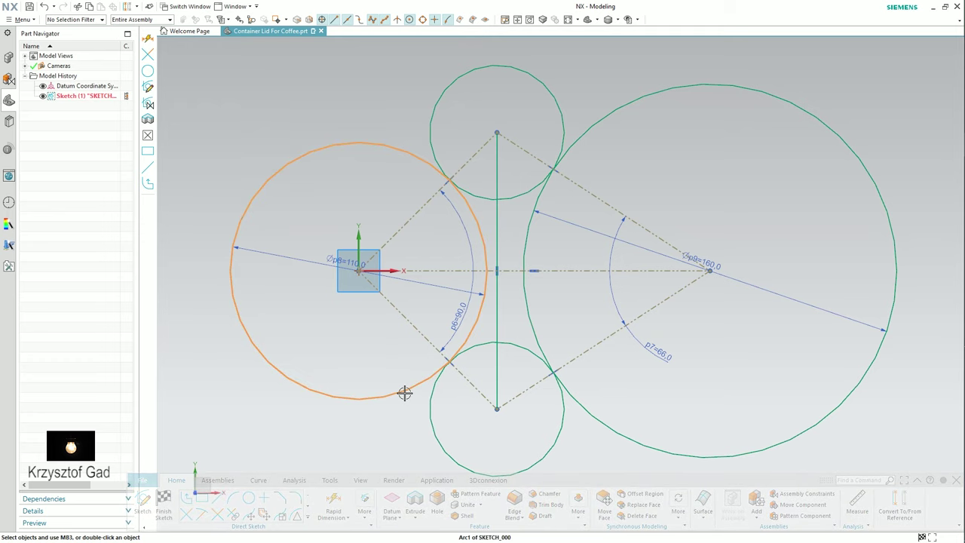
click(449, 376)
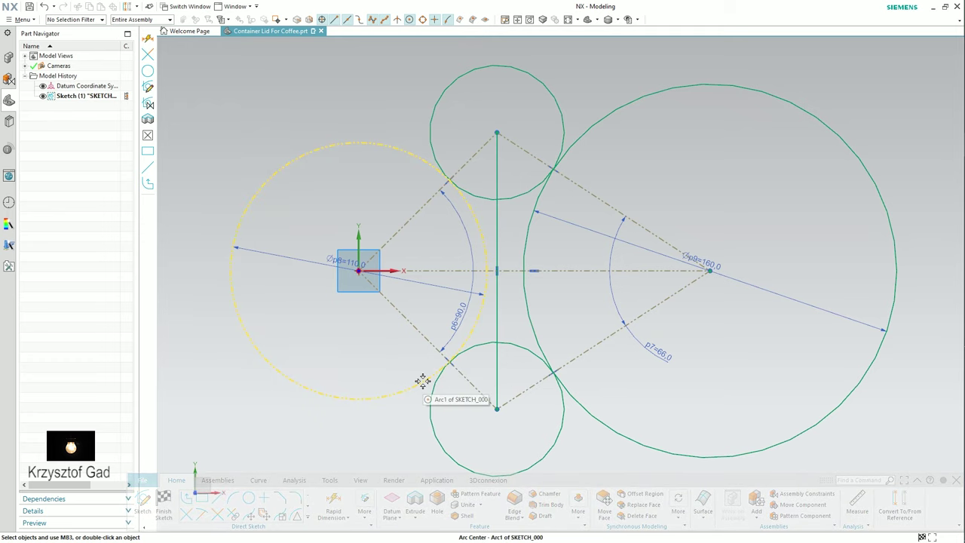
Add a Ø40 circle centred on the horizontal axis beyond the Ø160 circle.
click(249, 498)
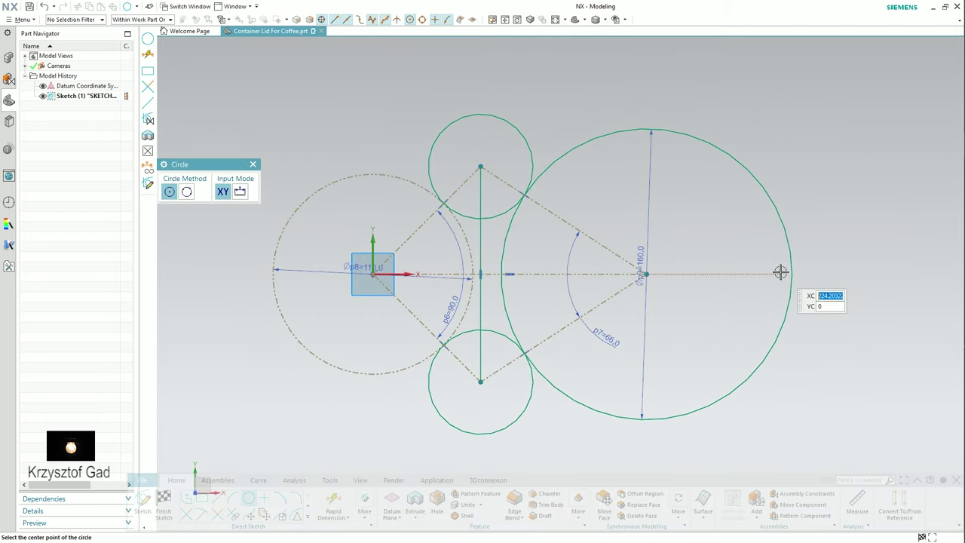
click(780, 272)
text(40)
key(Return)
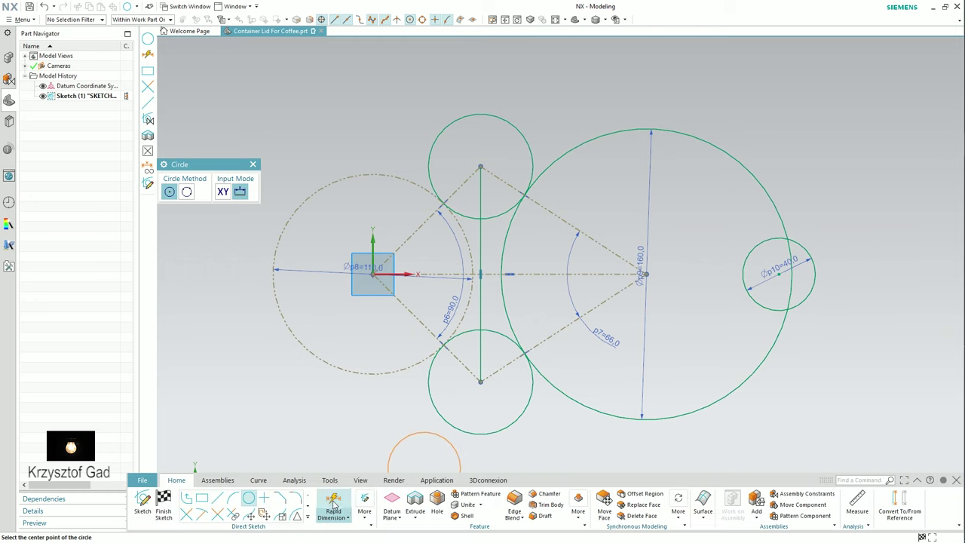
click(332, 504)
Dimension the Ø40 circle's centre 70 mm horizontally from the Ø160 circle's centre.
click(274, 297)
click(268, 306)
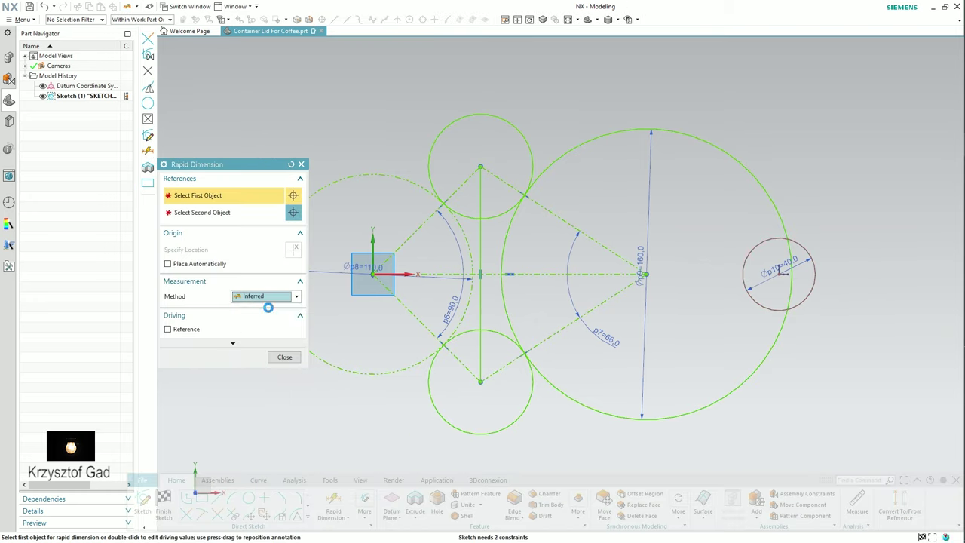
click(647, 274)
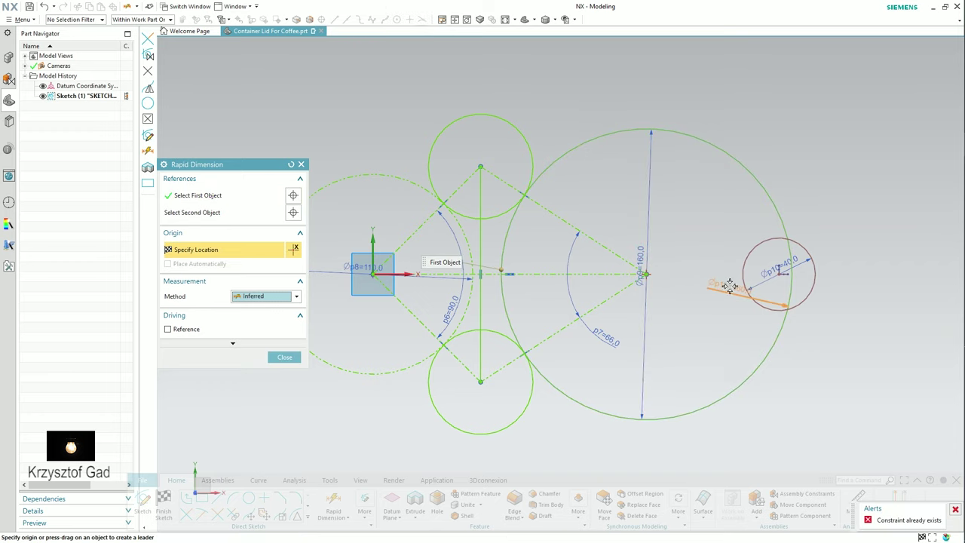
click(777, 273)
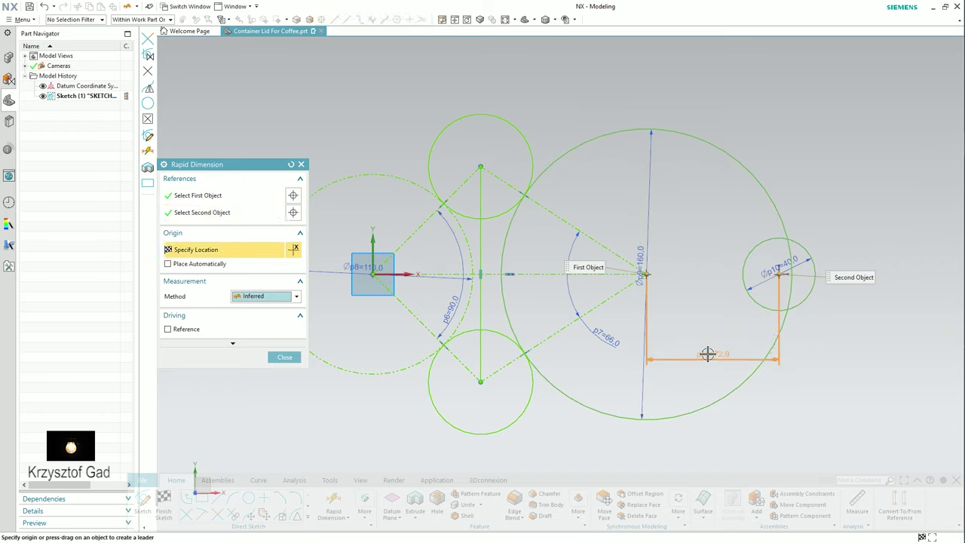
click(707, 354)
text(70)
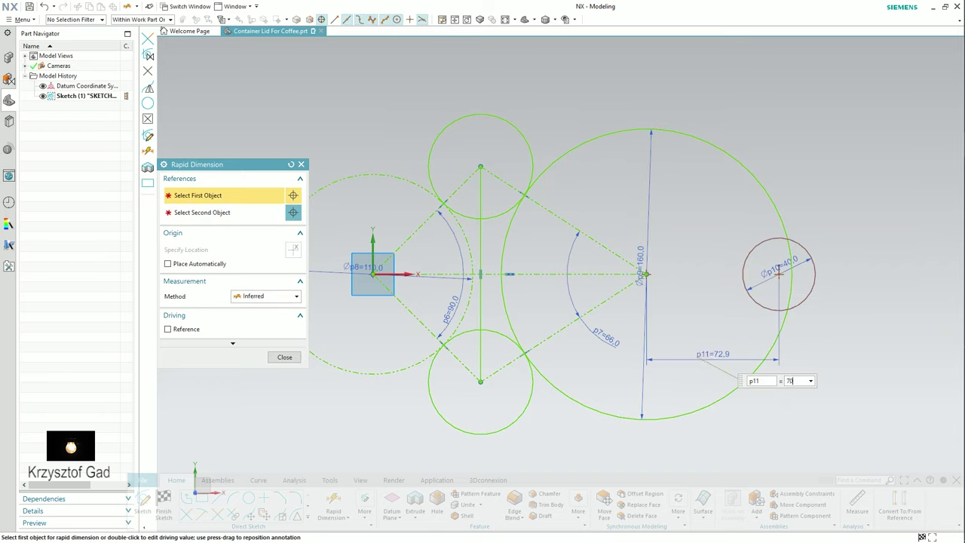
key(Return)
Quick Trim the overlapping arcs of the small, large and Ø40 circles into one closed outline.
click(277, 357)
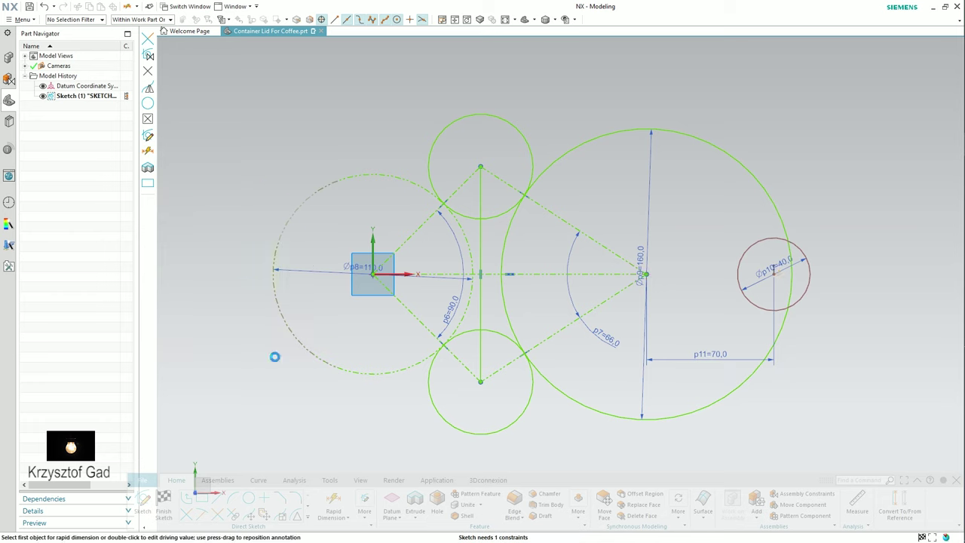
click(188, 515)
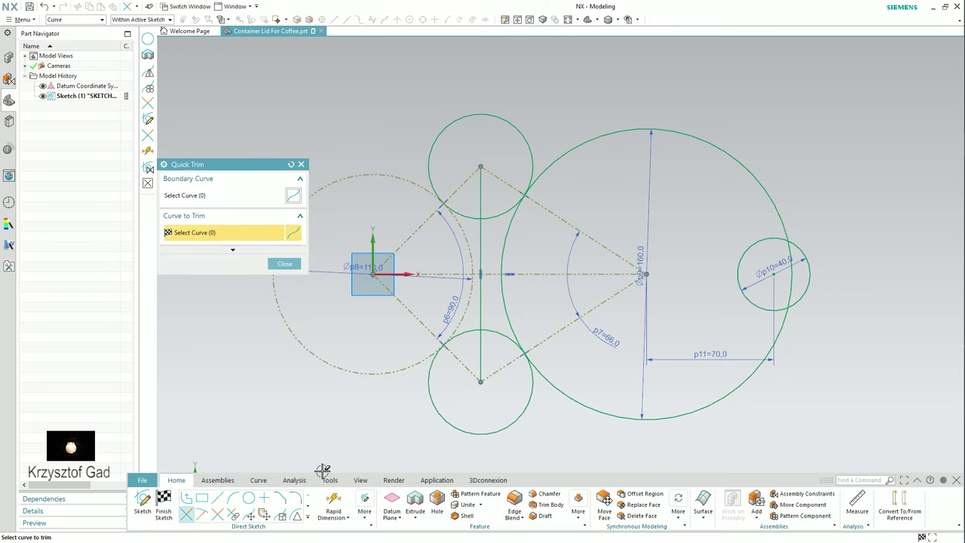
click(479, 431)
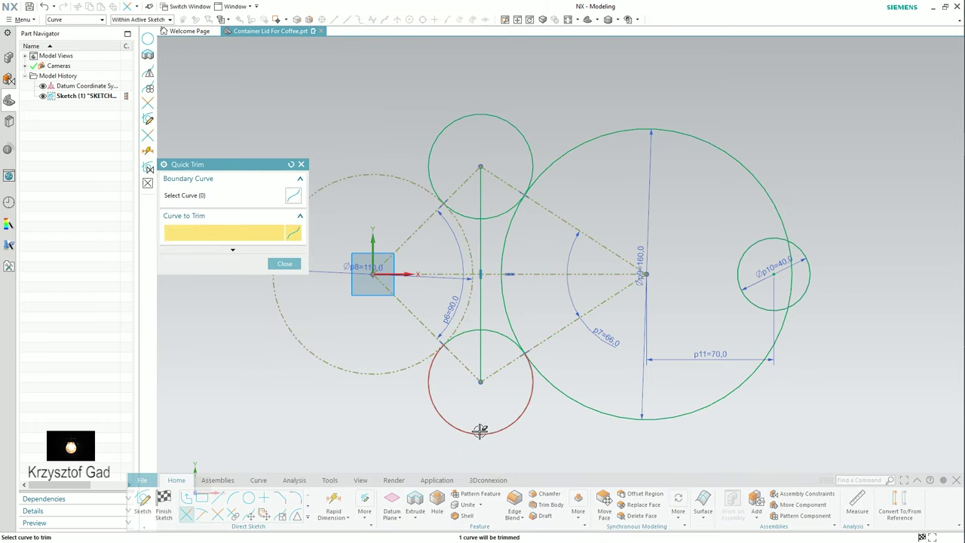
click(468, 337)
click(505, 311)
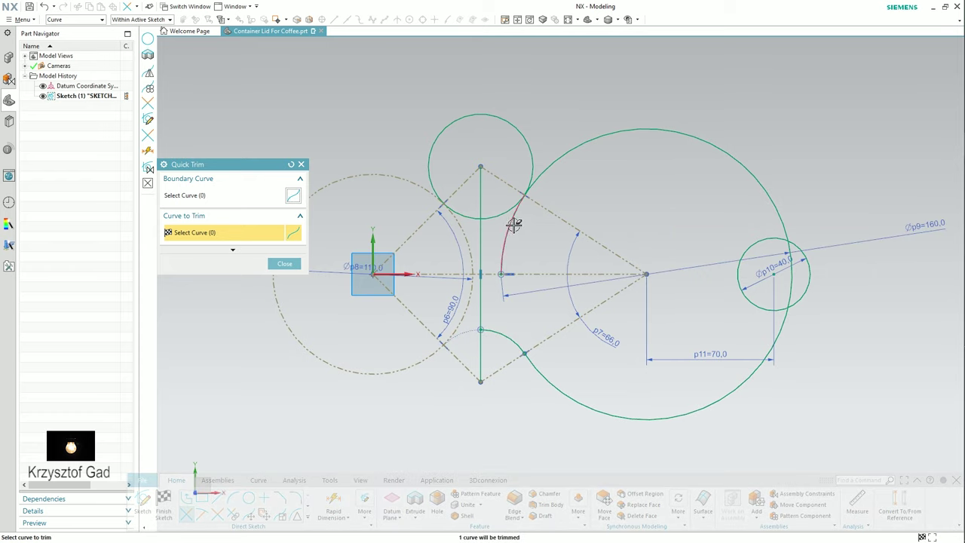
click(513, 224)
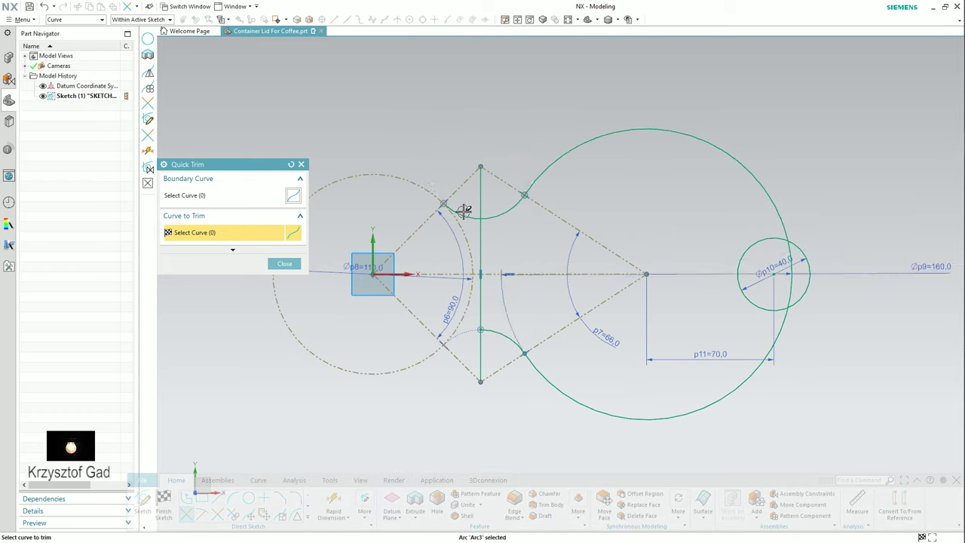
click(788, 255)
scroll(608, 339, down, 3)
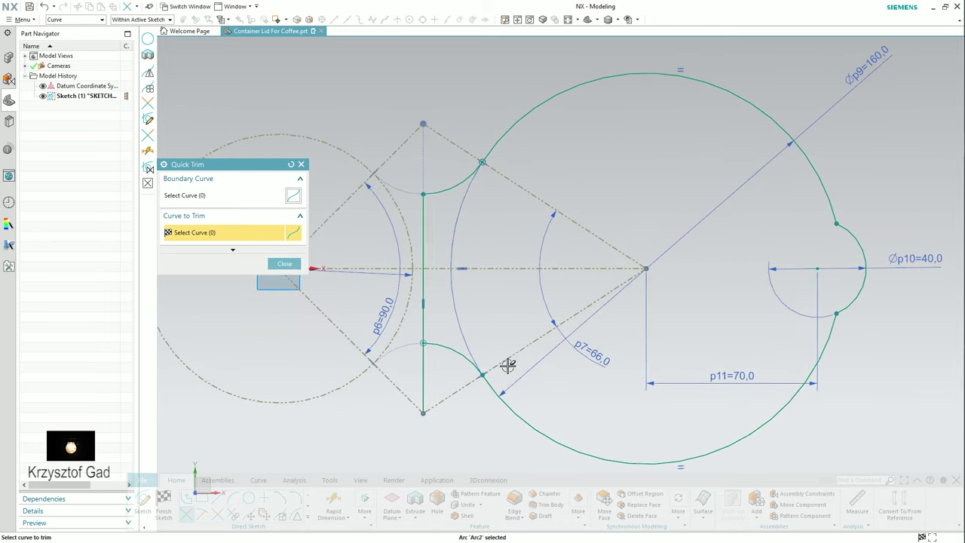
scroll(460, 415, up, 2)
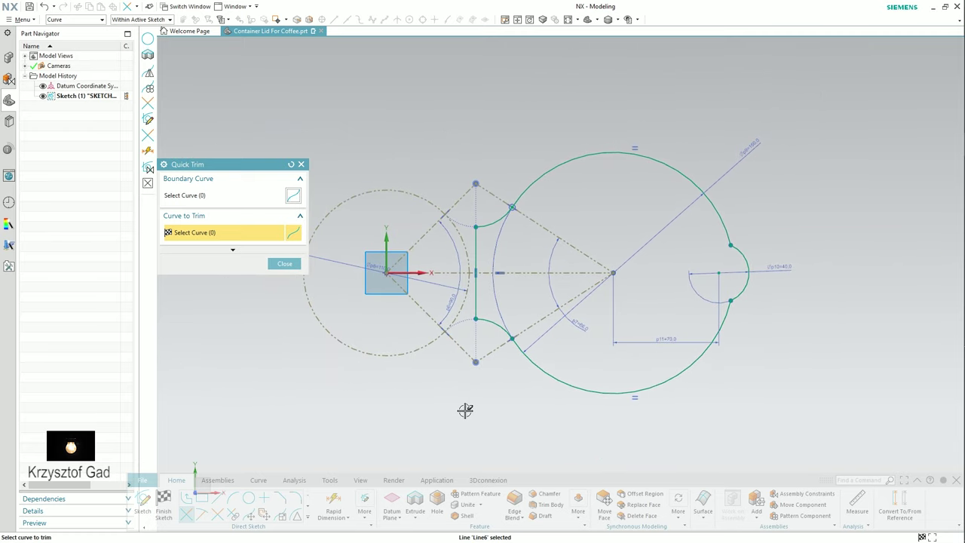
Finish the sketch and extrude the closed outline 1 mm into a solid lid plate.
click(164, 504)
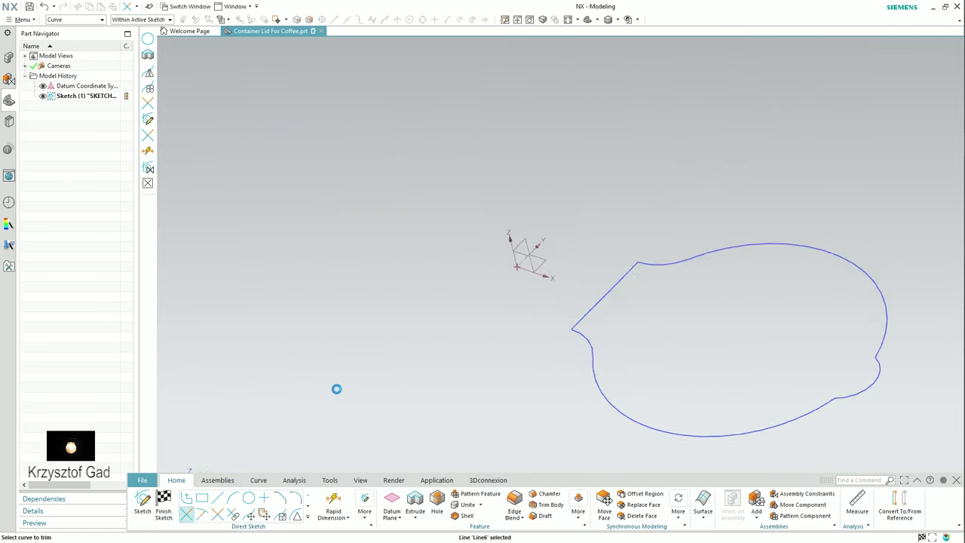
click(253, 503)
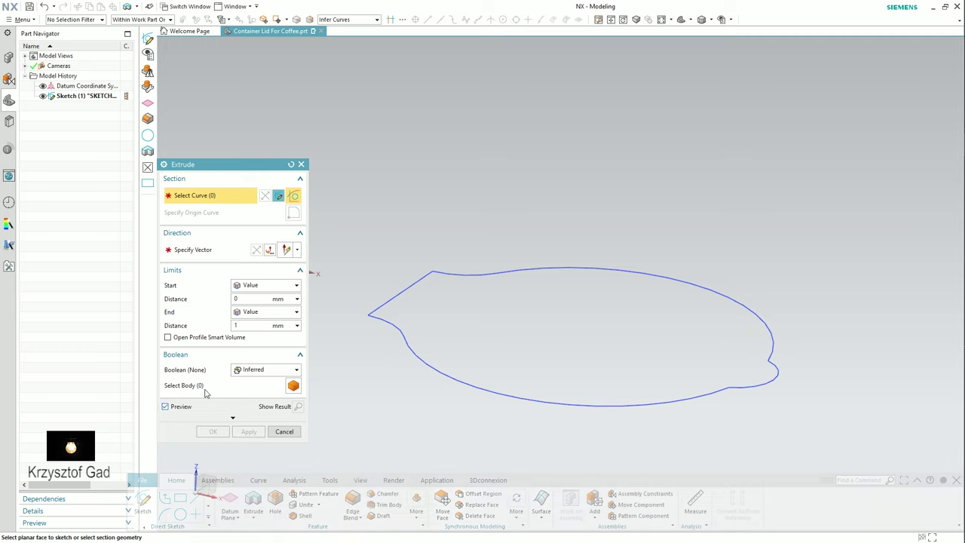
click(97, 96)
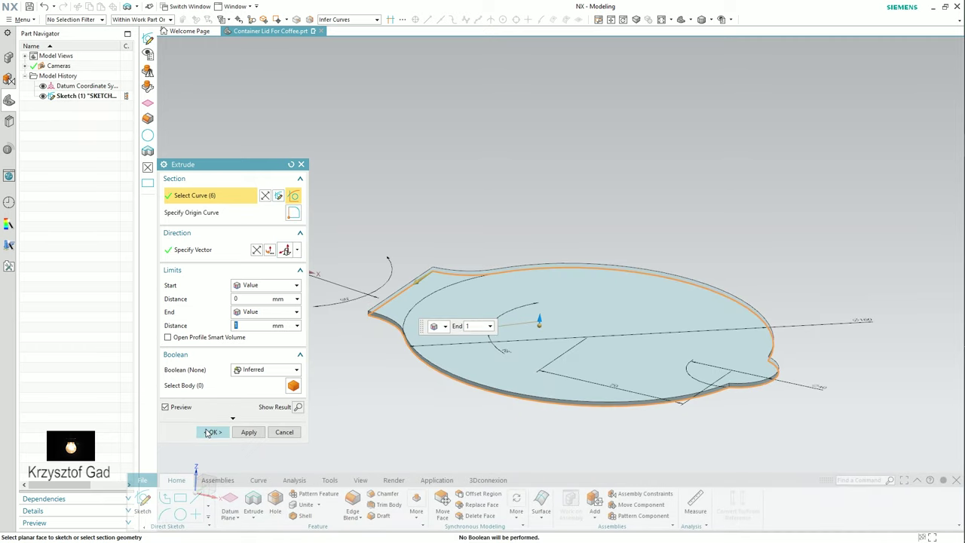
click(226, 434)
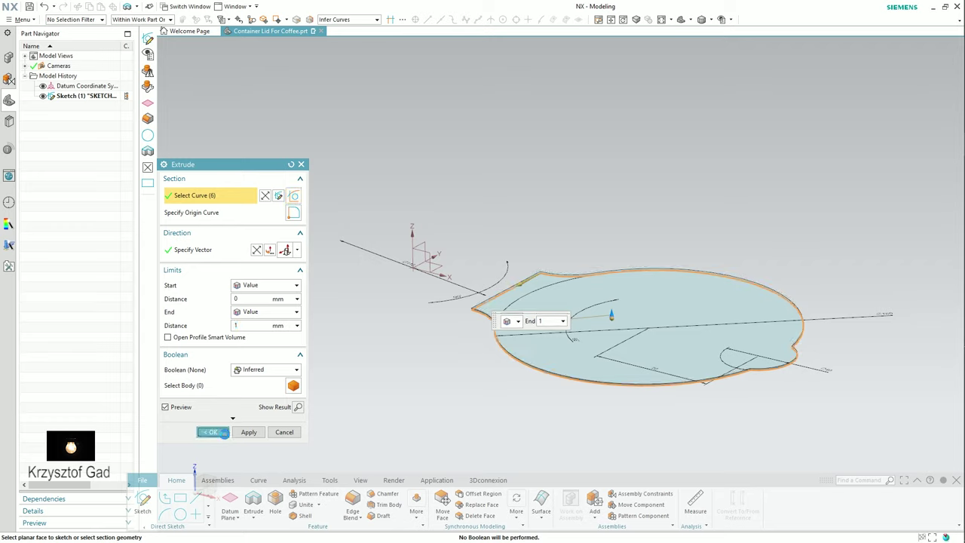
Hide Sketch (1) and orbit the lid to a near-top view.
click(50, 97)
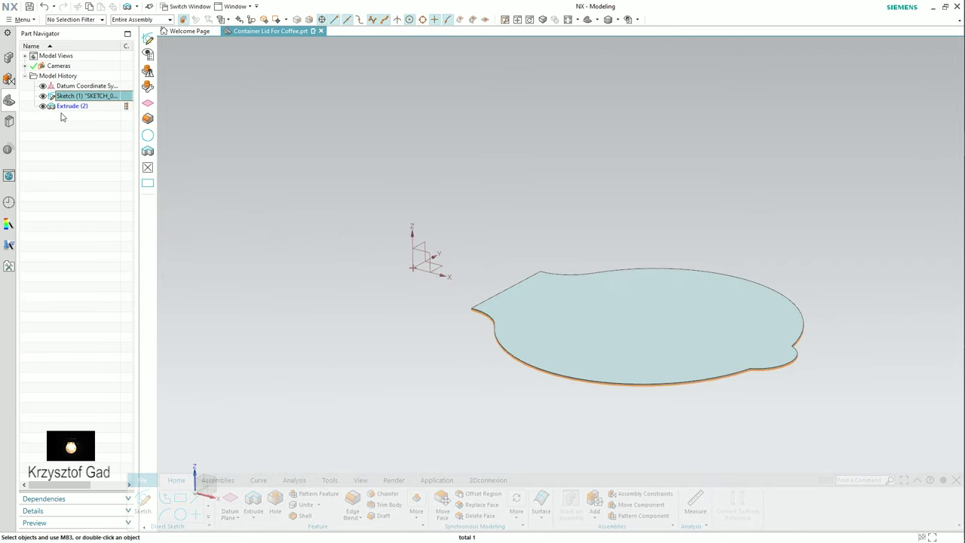
click(43, 96)
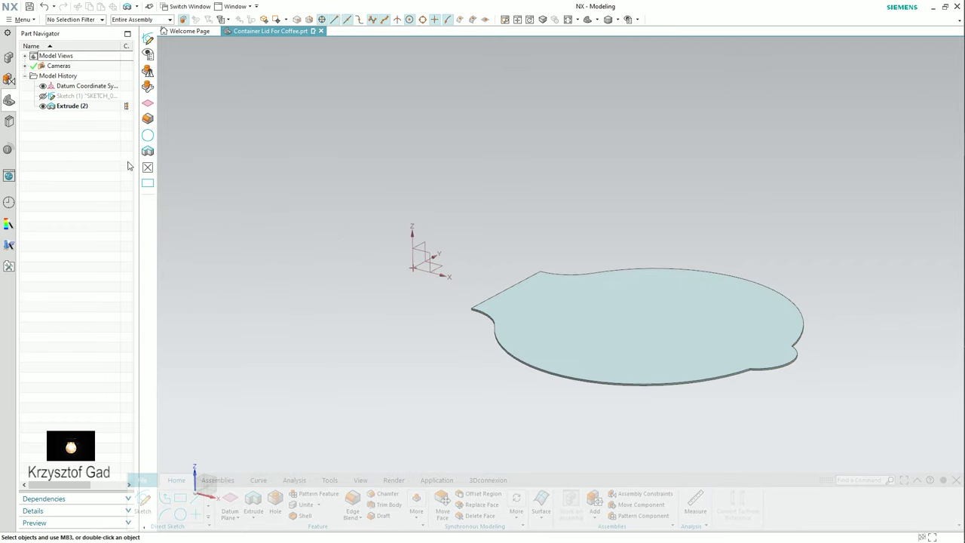
middle_drag(324, 319, 517, 316)
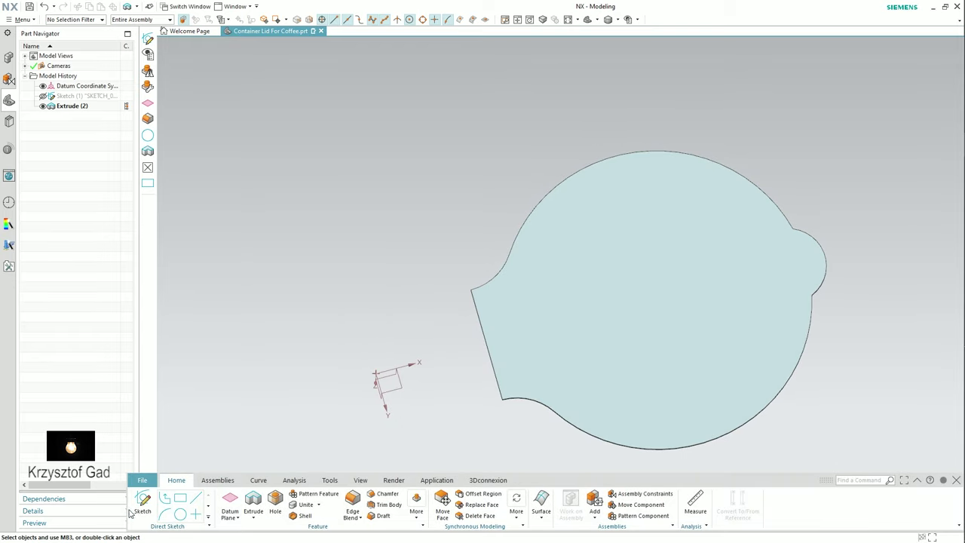
Create a new sketch on the datum plane with the lid's outer edges projected into it.
click(405, 379)
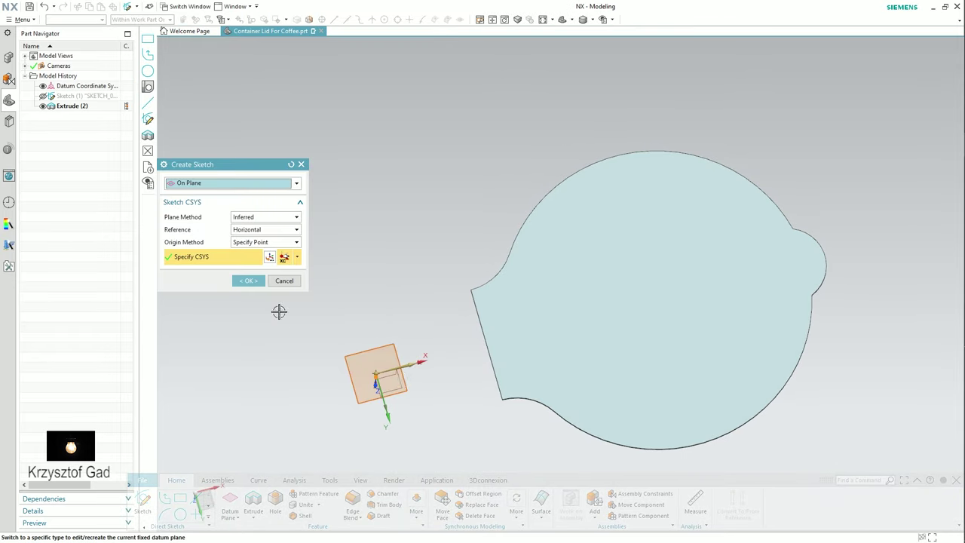
click(249, 280)
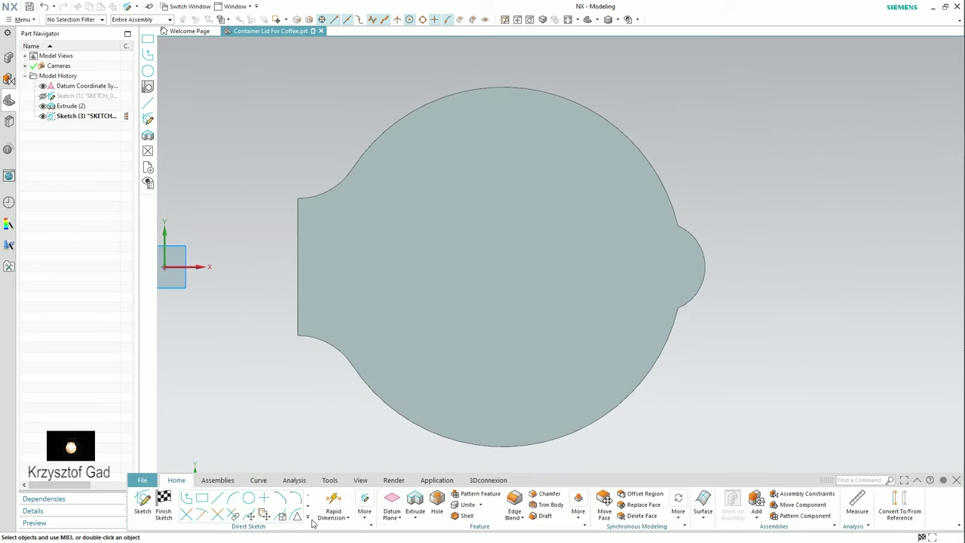
click(308, 517)
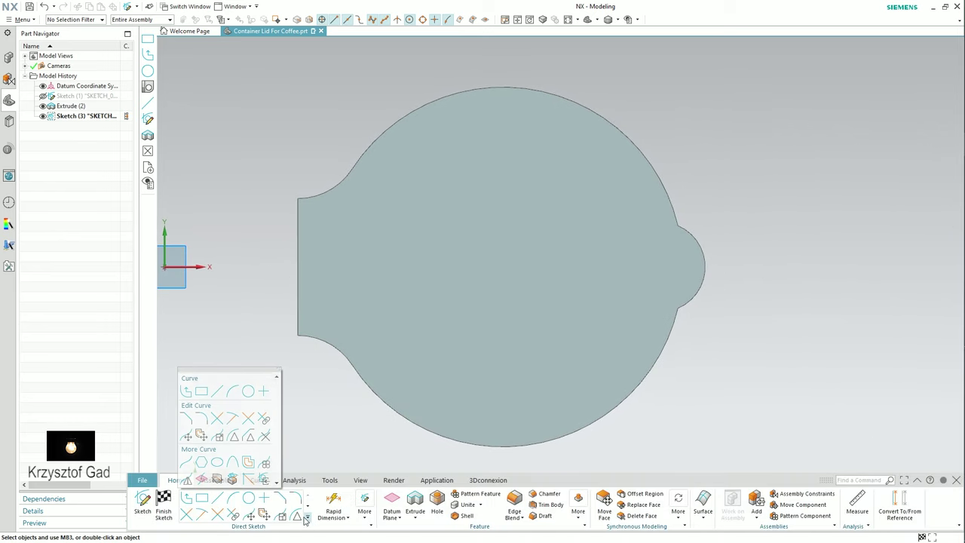
click(249, 462)
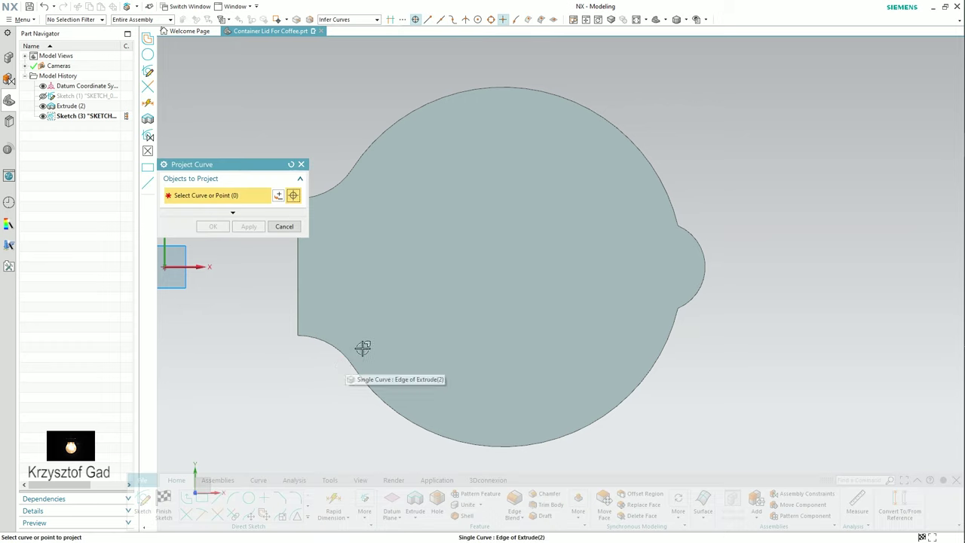
click(379, 323)
click(223, 228)
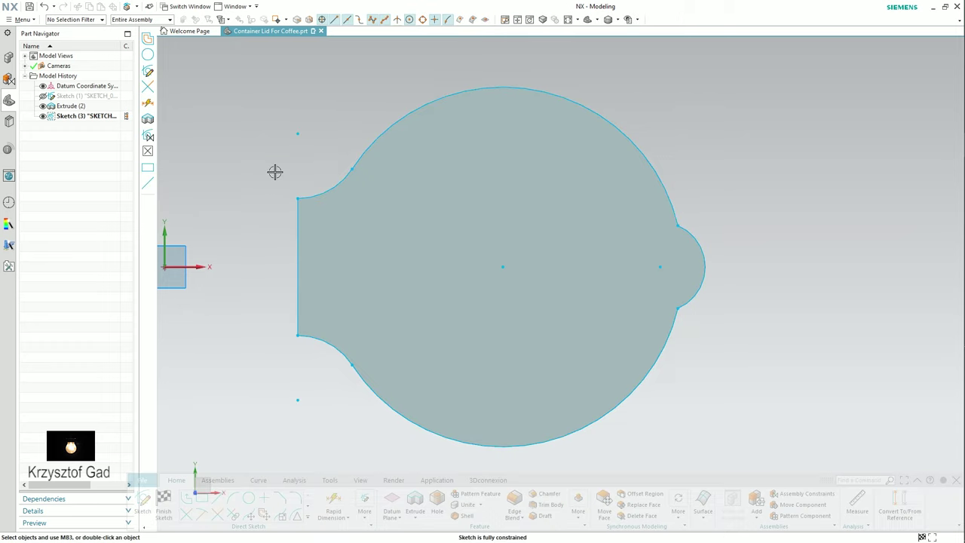
click(308, 517)
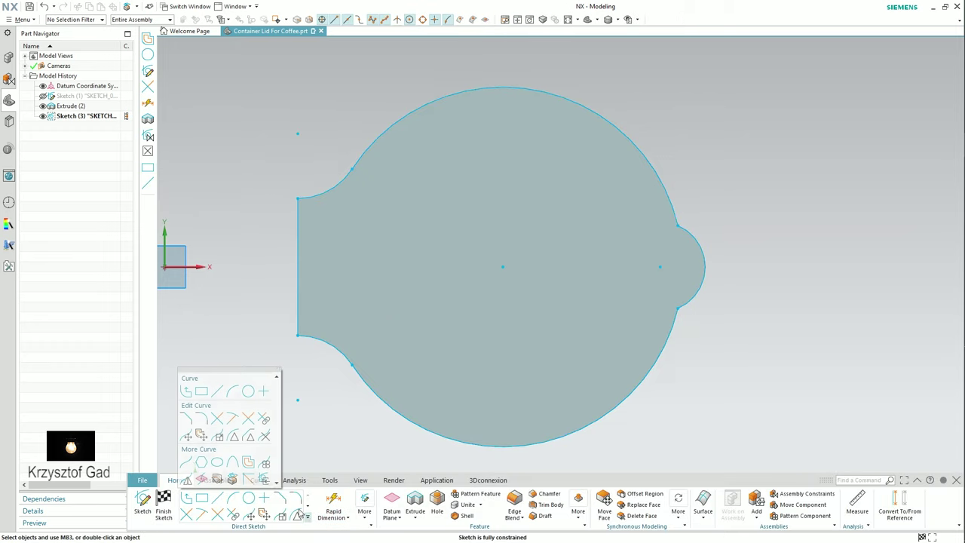
click(249, 462)
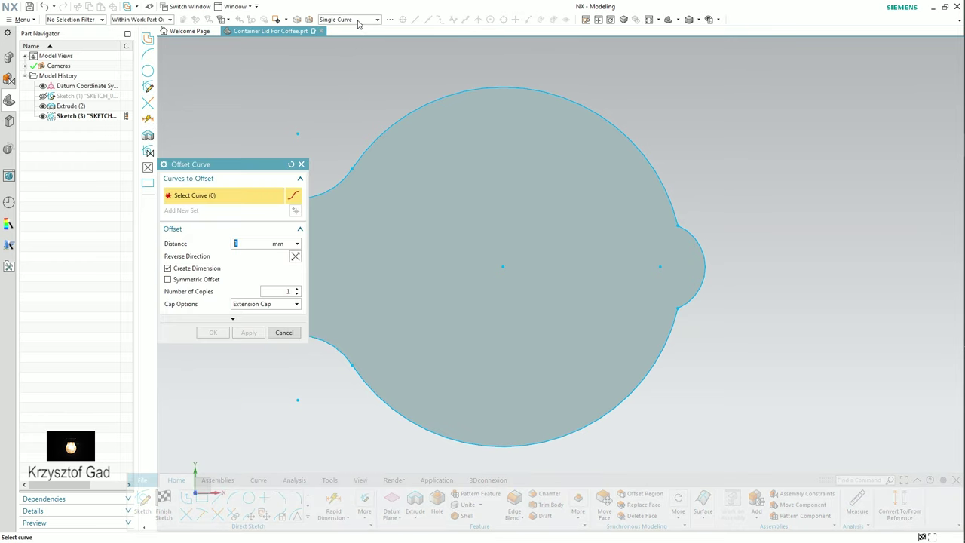
Offset the lid outline's arcs and vertical line 3 mm toward the inside.
click(358, 23)
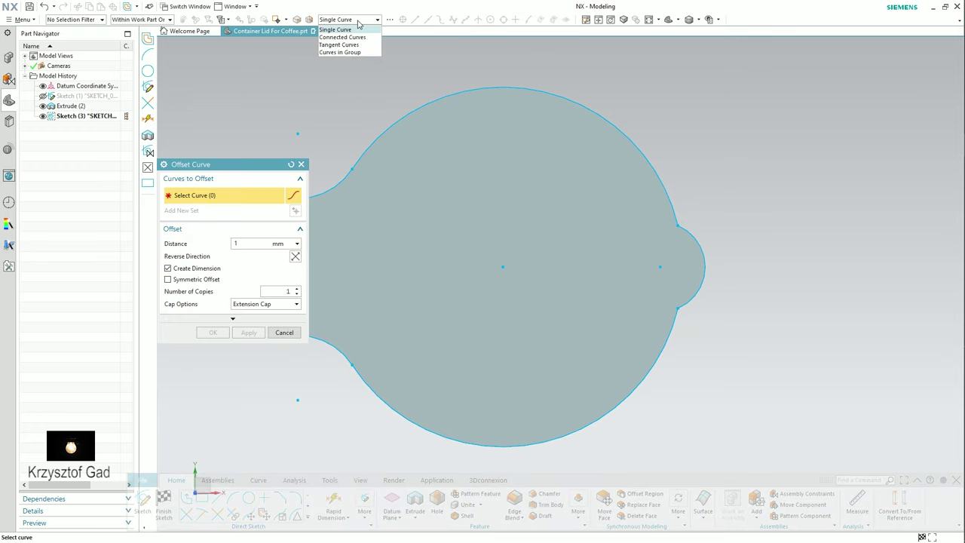
click(601, 115)
shift+middle_drag(345, 183, 420, 183)
click(415, 181)
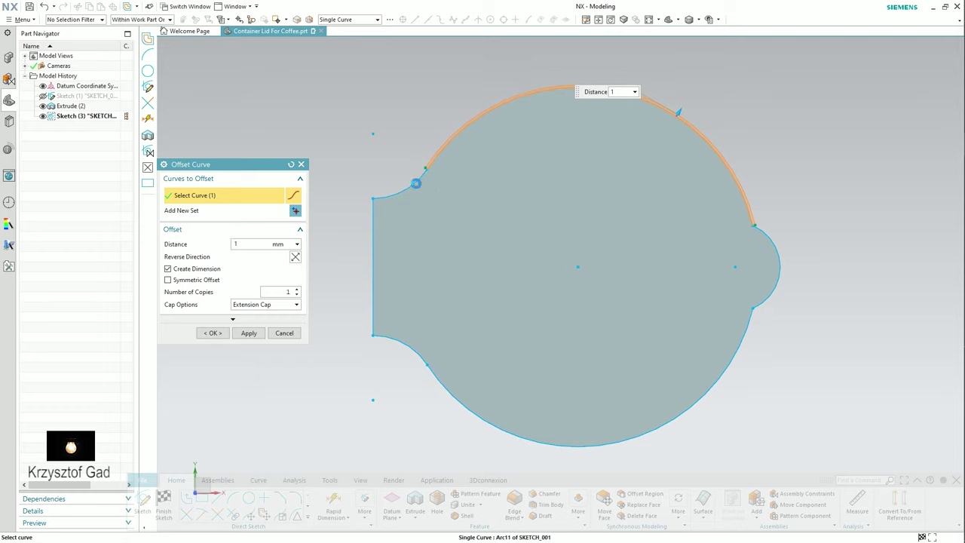
click(376, 223)
click(378, 338)
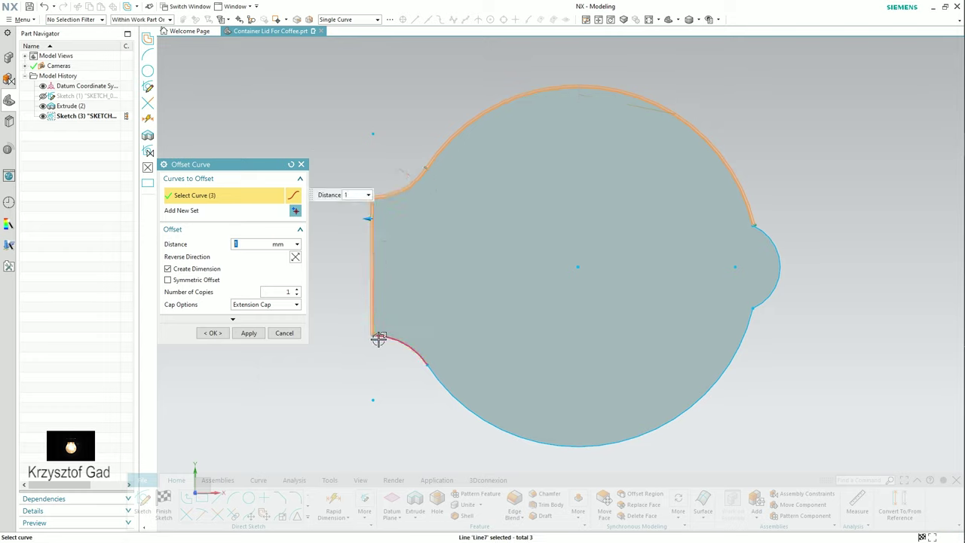
click(441, 390)
click(294, 258)
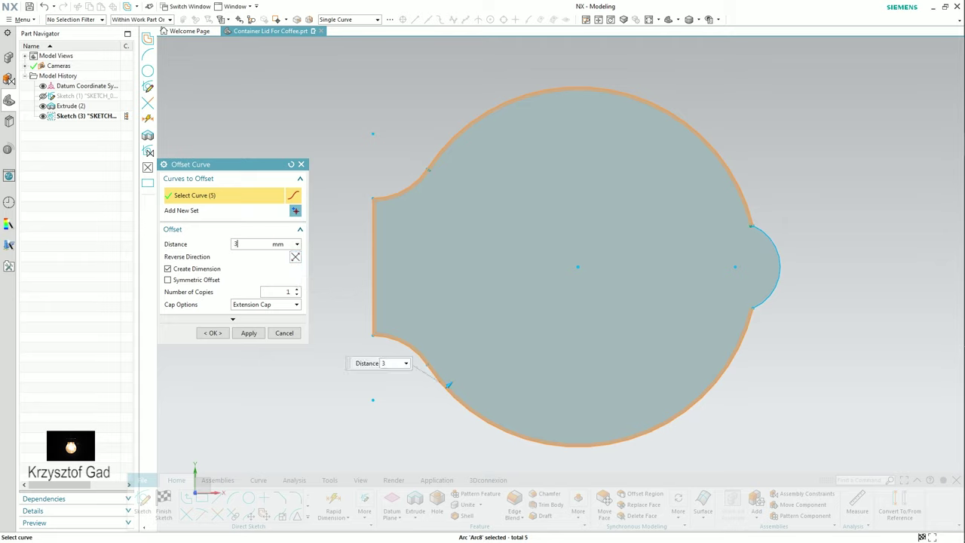
click(218, 335)
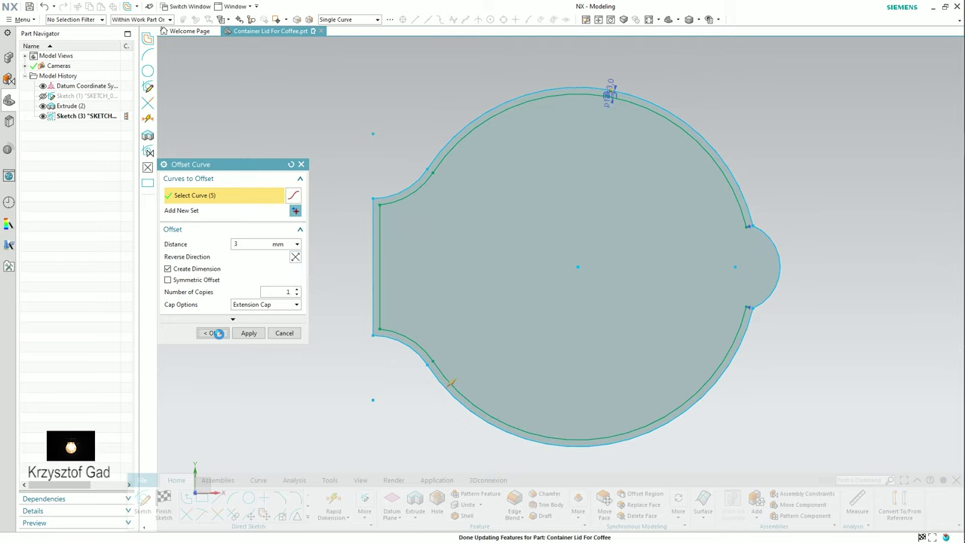
Offset the right bump's arc by 1 mm.
click(307, 517)
click(249, 460)
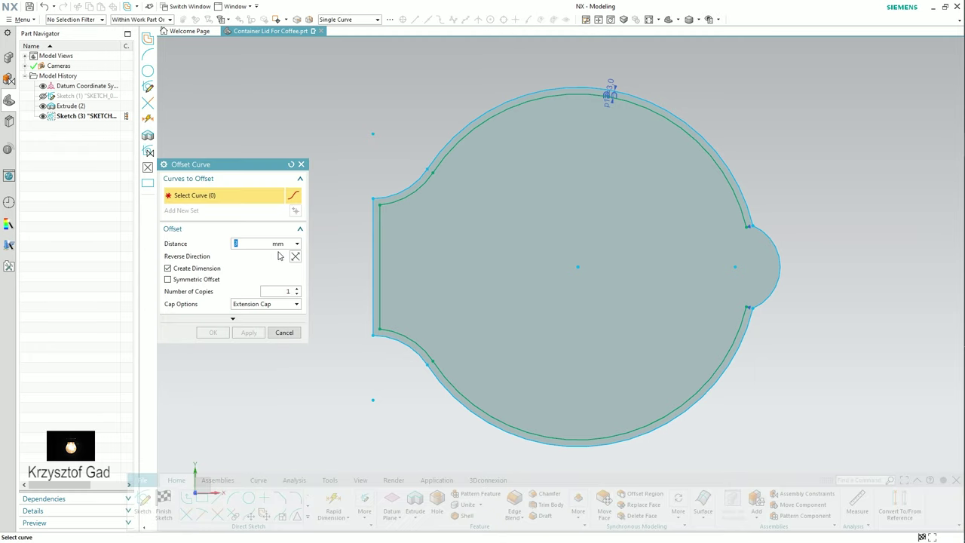
scroll(736, 275, up, 3)
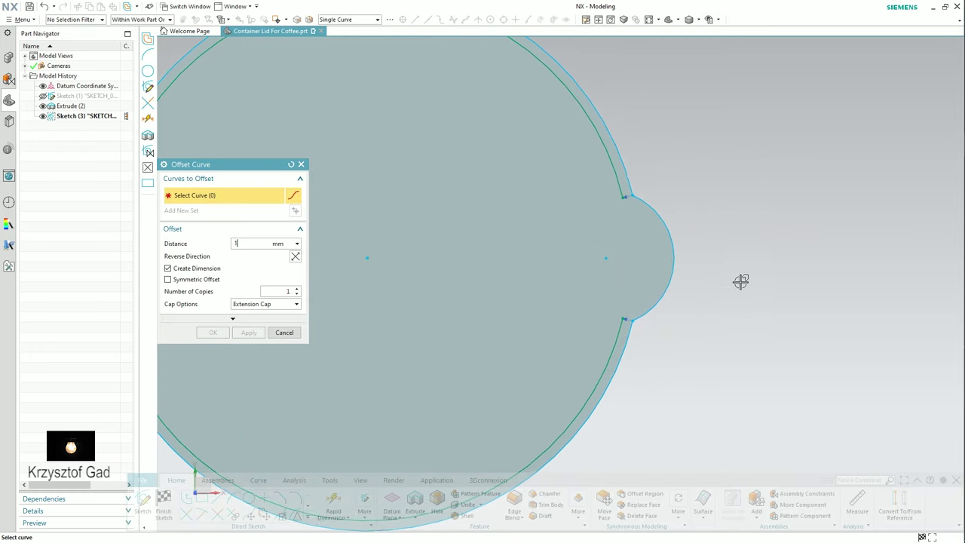
click(674, 269)
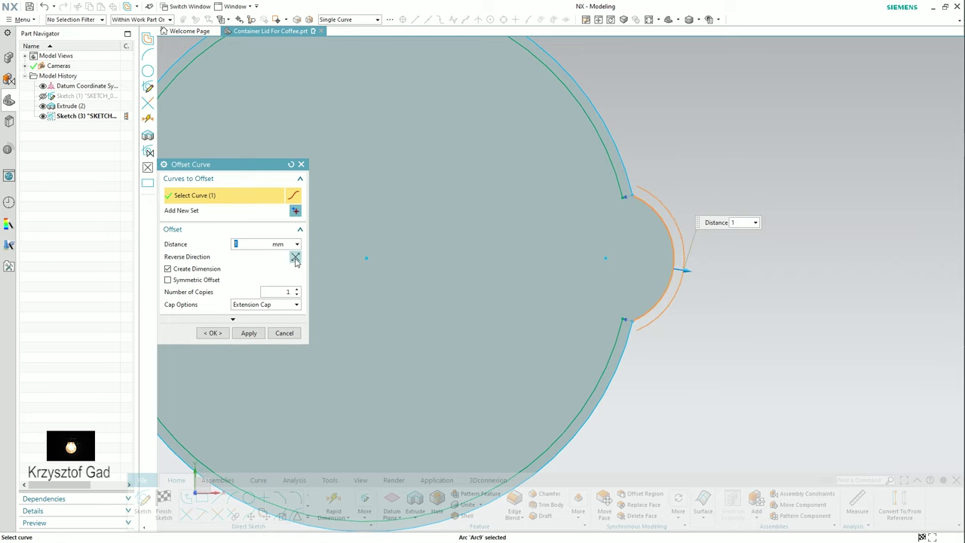
click(213, 332)
scroll(308, 469, down, 5)
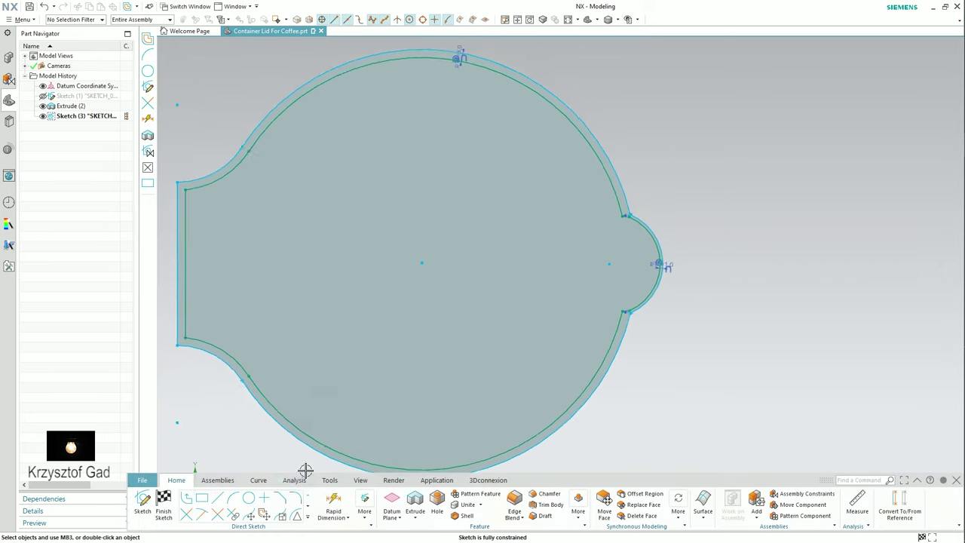
click(235, 500)
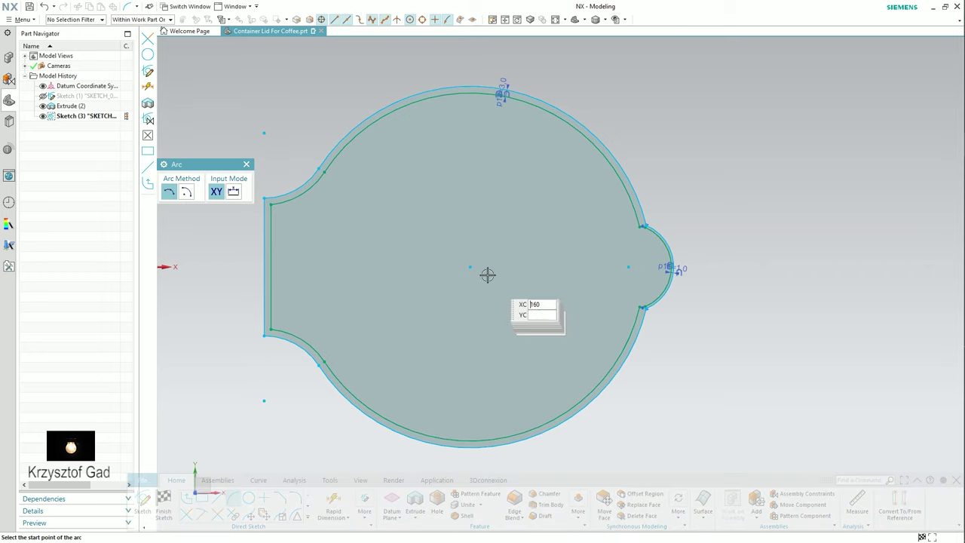
Draw two centre-and-endpoint arcs (radii 77 and 80) across the base of the right bump.
click(187, 195)
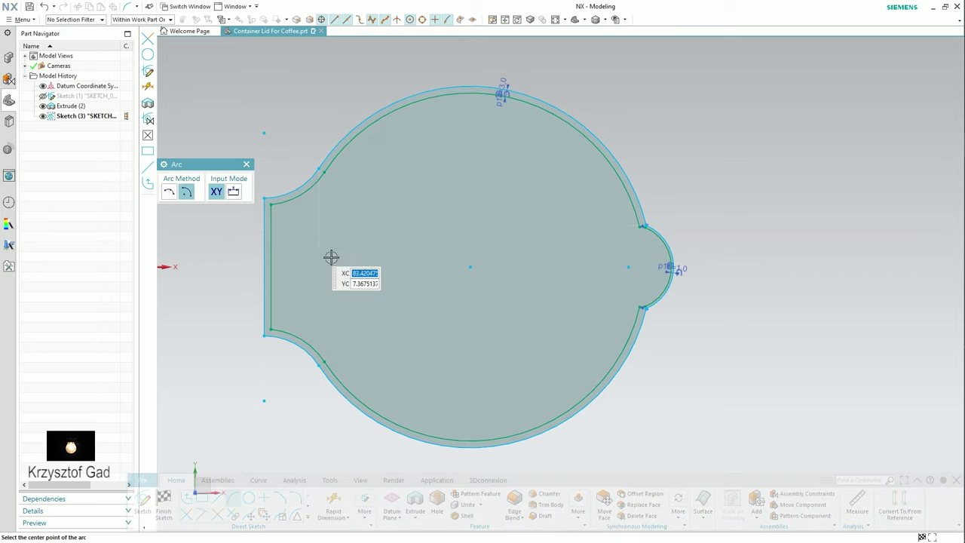
click(469, 269)
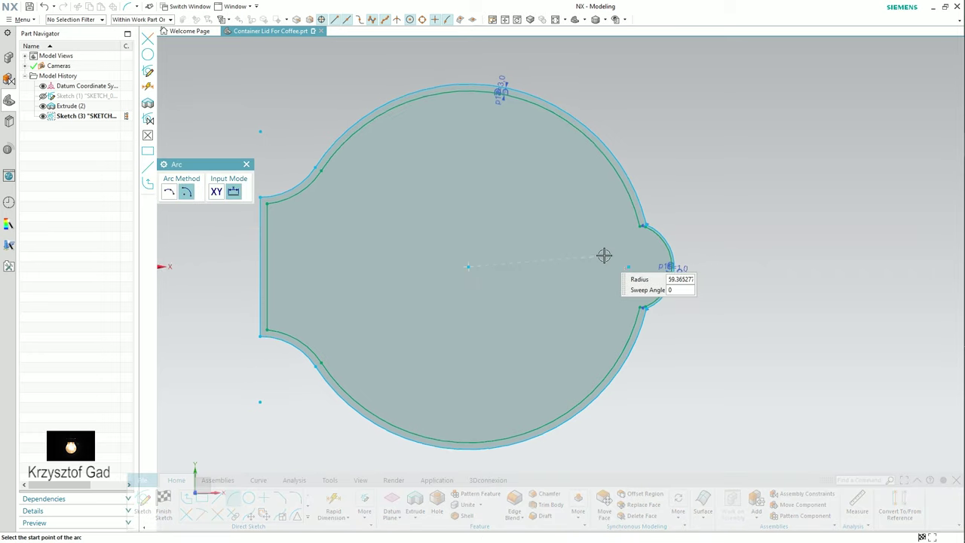
scroll(603, 254, up, 3)
click(578, 272)
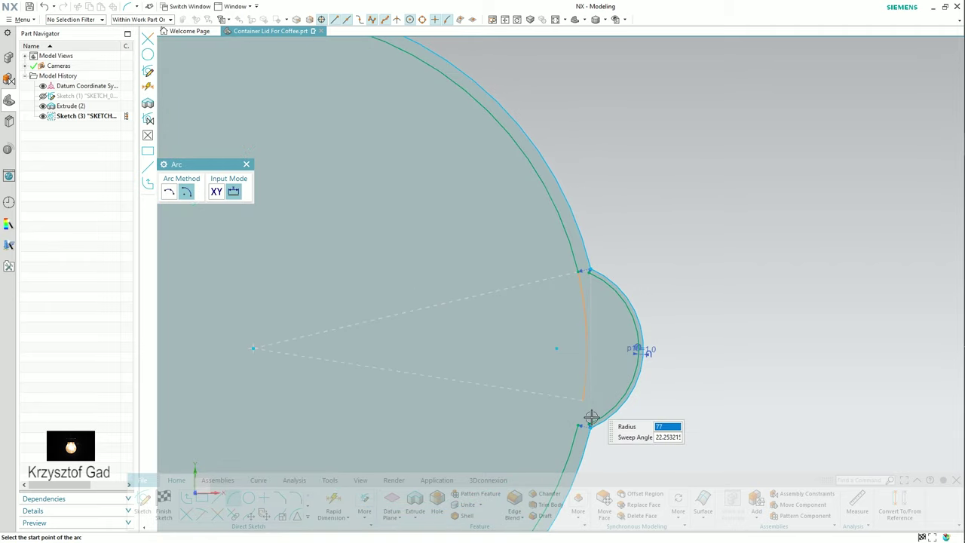
click(402, 417)
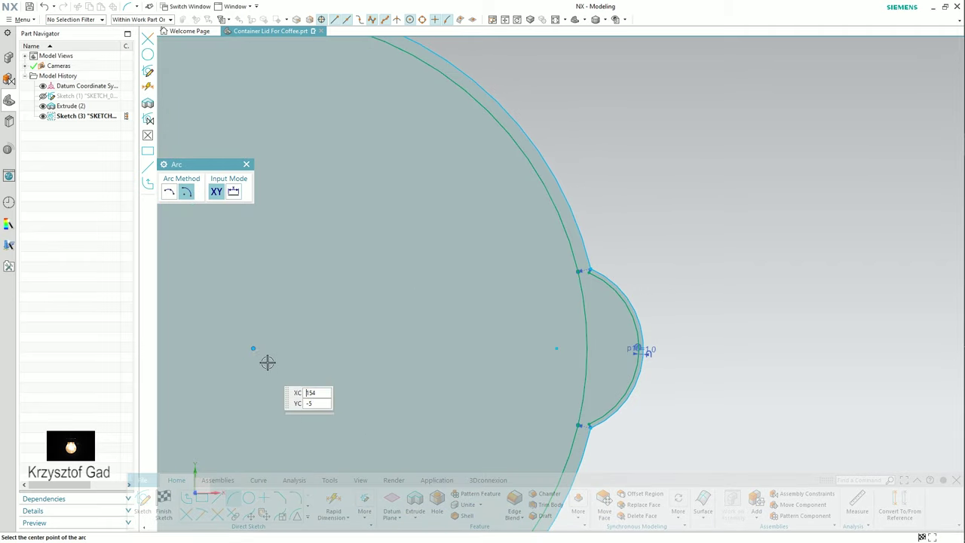
click(251, 348)
scroll(550, 309, up, 2)
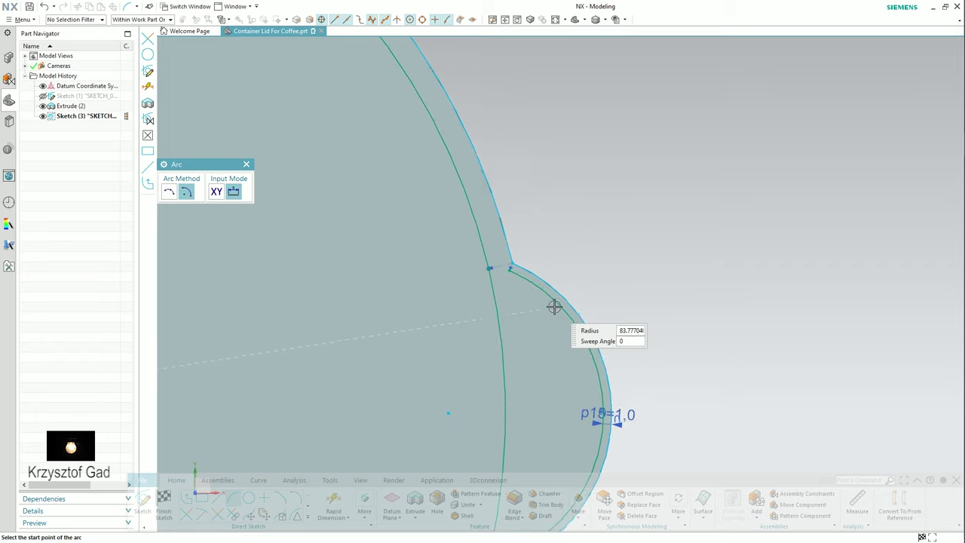
scroll(467, 266, up, 2)
text(80)
click(451, 256)
scroll(471, 332, down, 3)
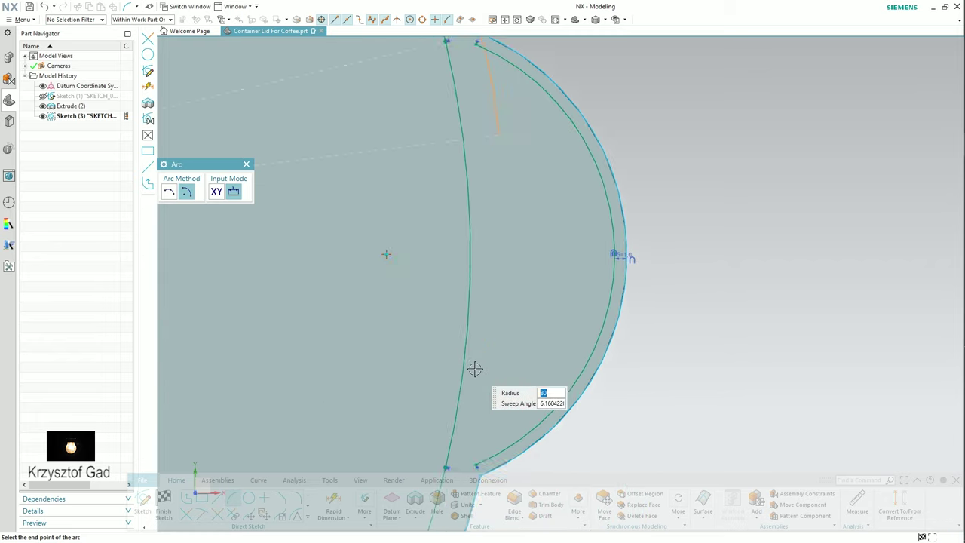
click(487, 374)
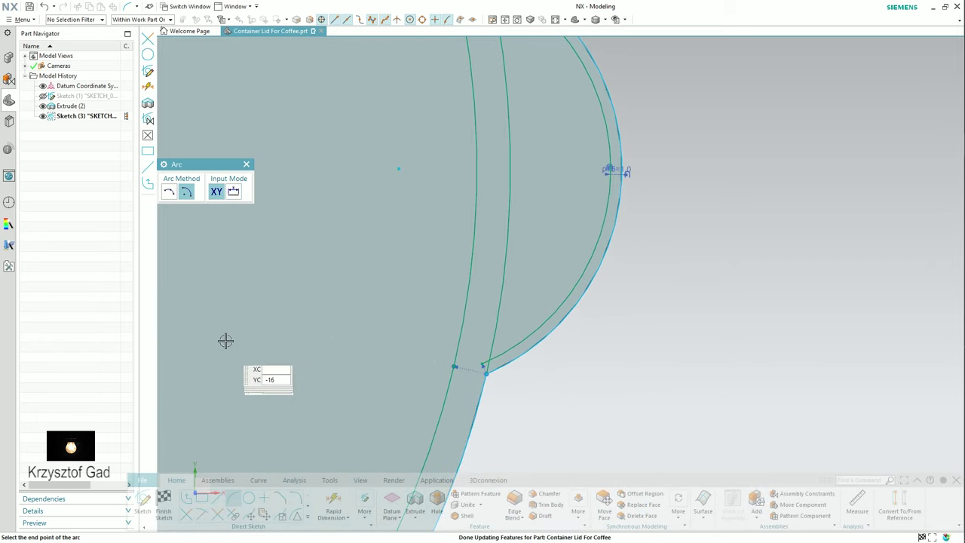
Quick Trim the excess arc segments where the right bump meets the main circle.
click(189, 516)
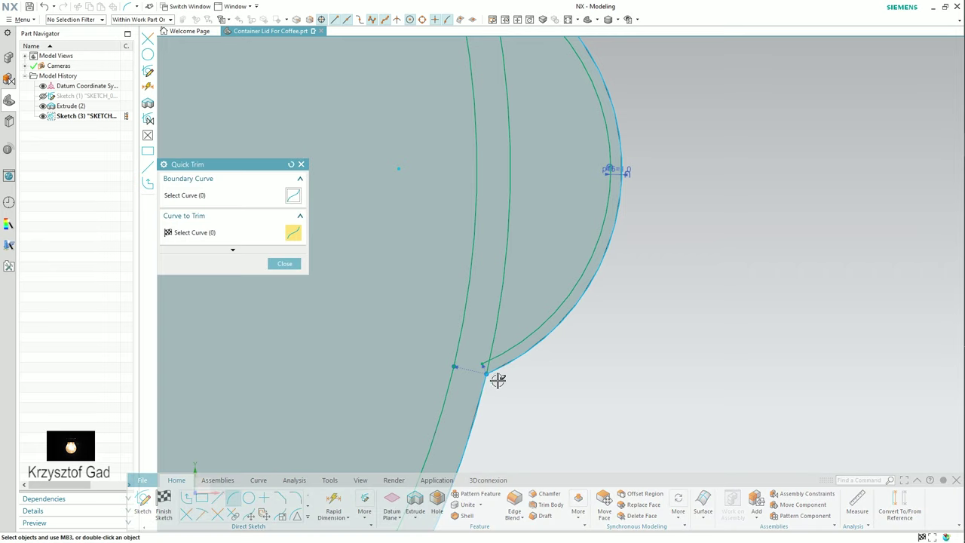
scroll(465, 355, up, 3)
scroll(445, 357, up, 2)
scroll(440, 241, down, 3)
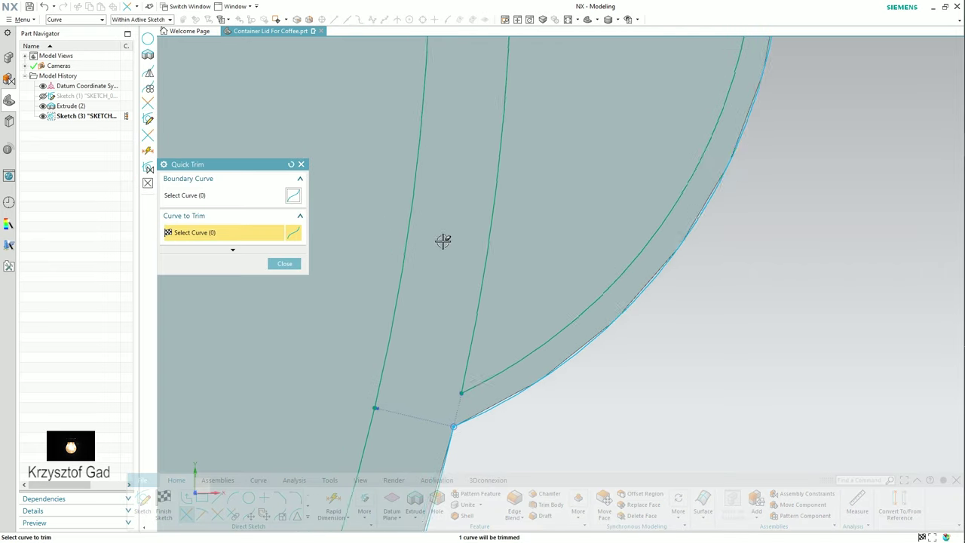
scroll(457, 233, up, 2)
scroll(494, 252, up, 2)
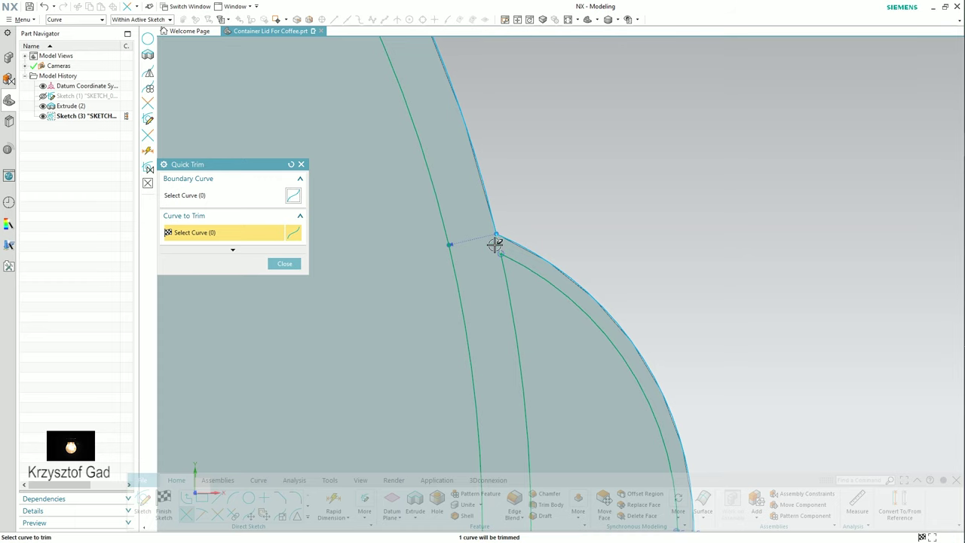
scroll(452, 316, down, 3)
scroll(443, 320, down, 3)
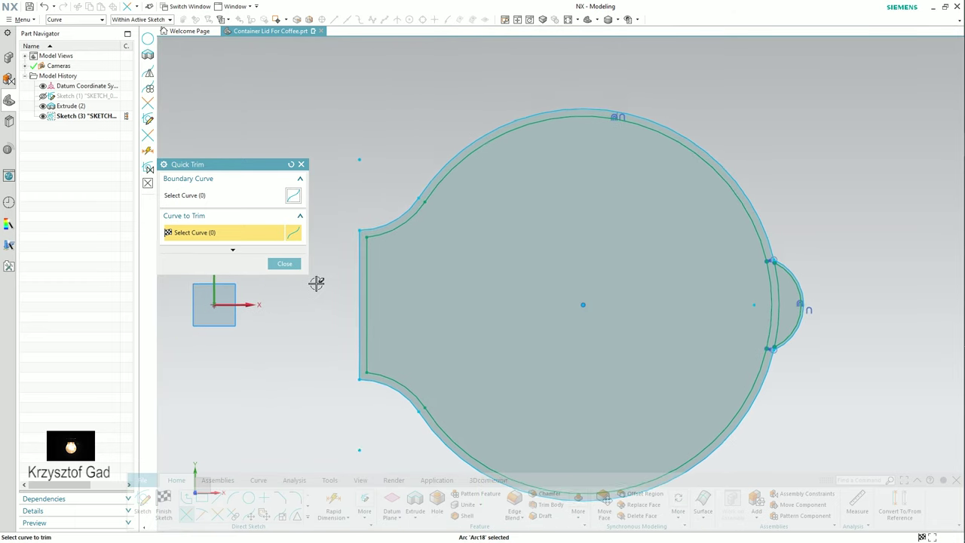
click(285, 264)
Draw concentric circles of diameter 80, 82, 130 and 132 at the lid centre.
click(249, 497)
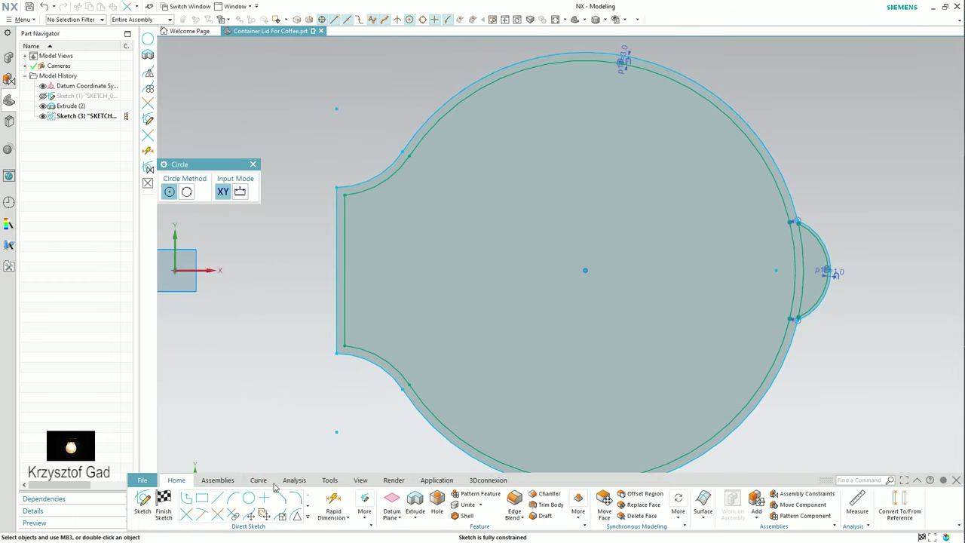
click(585, 270)
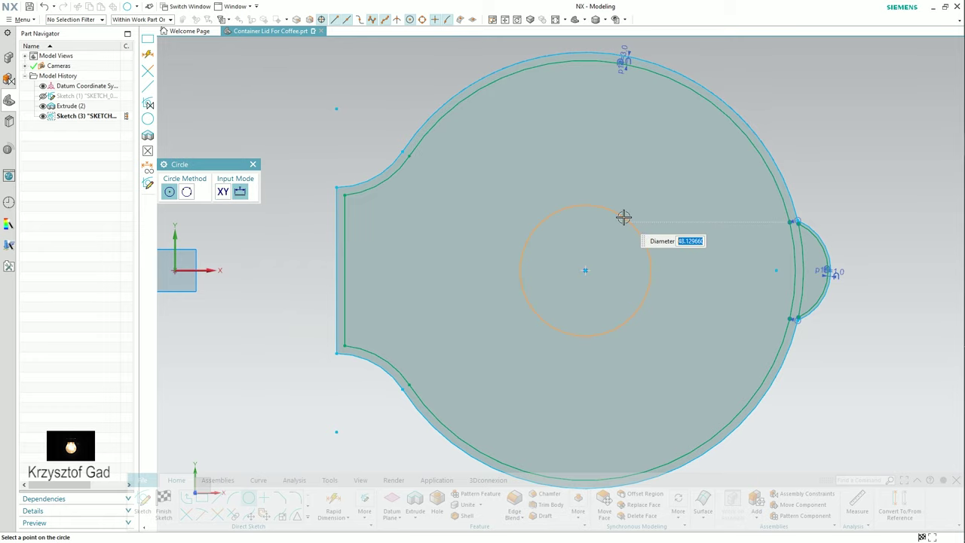
text(82)
key(Return)
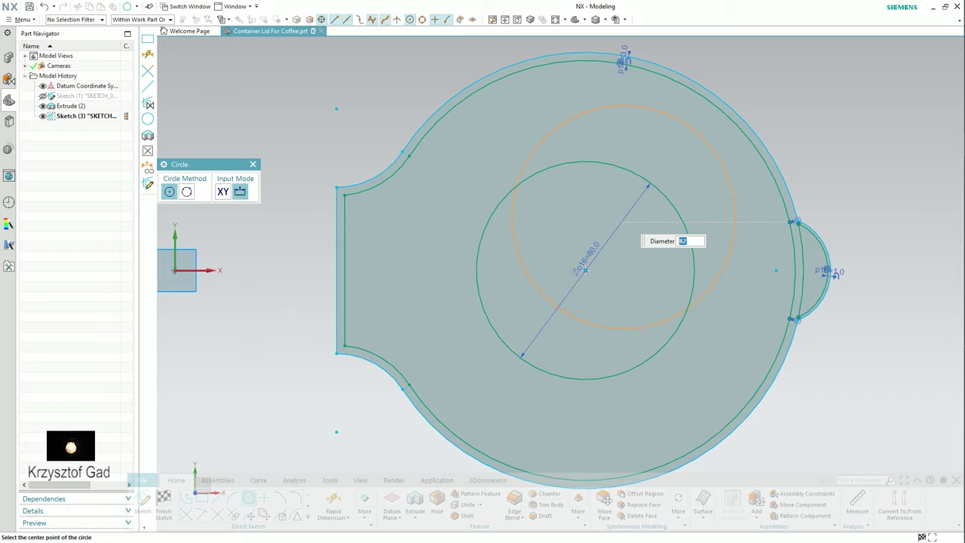
click(586, 270)
text(130)
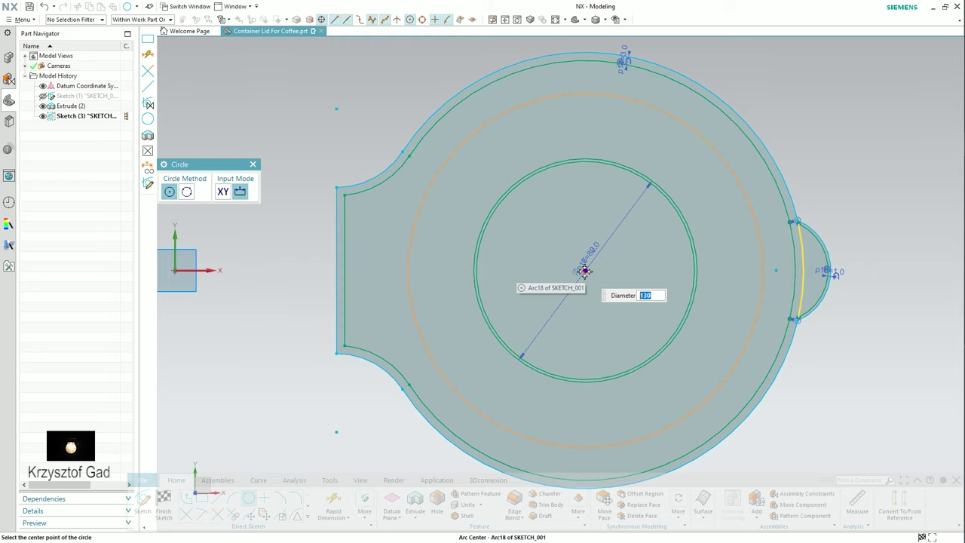
click(586, 269)
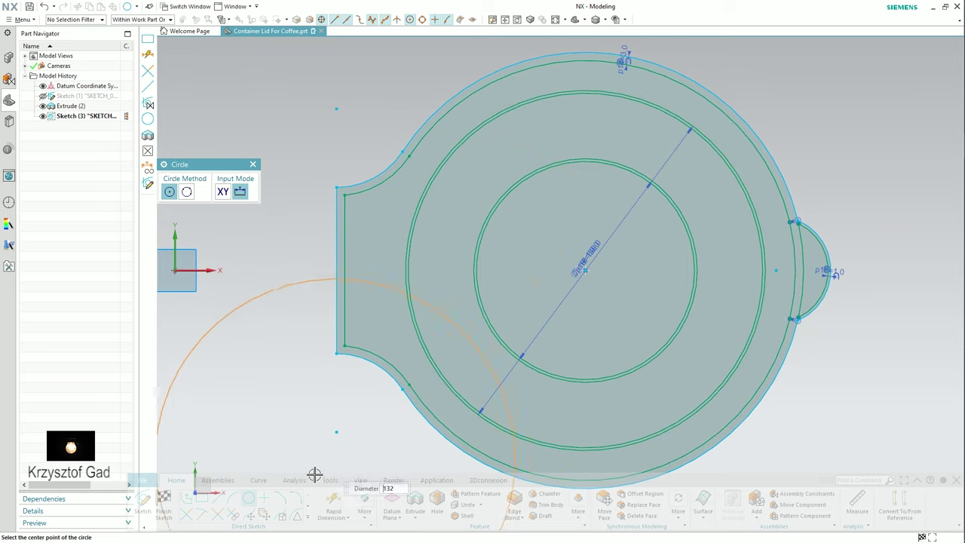
Draw a small rectangle beside the lid's flat left edge.
click(205, 499)
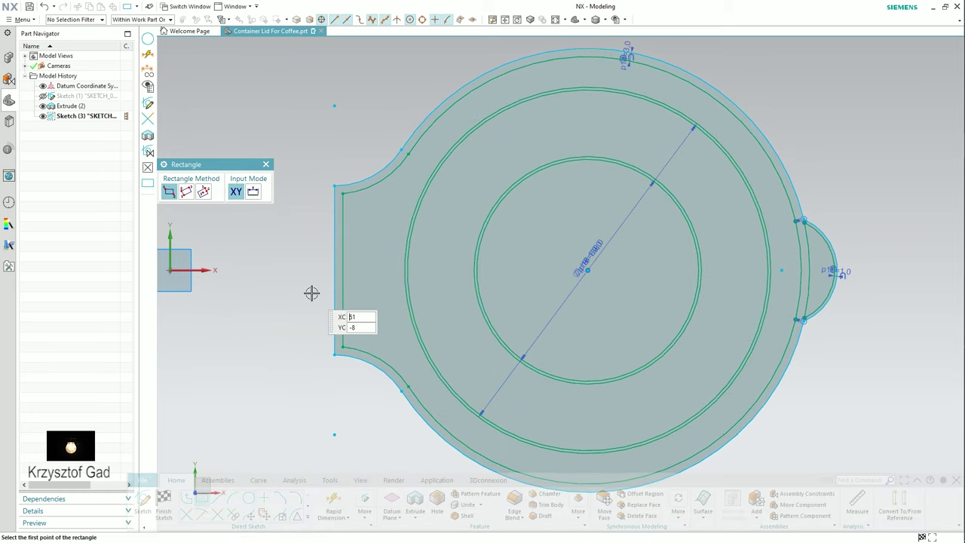
scroll(325, 286, up, 2)
scroll(321, 256, up, 2)
click(310, 241)
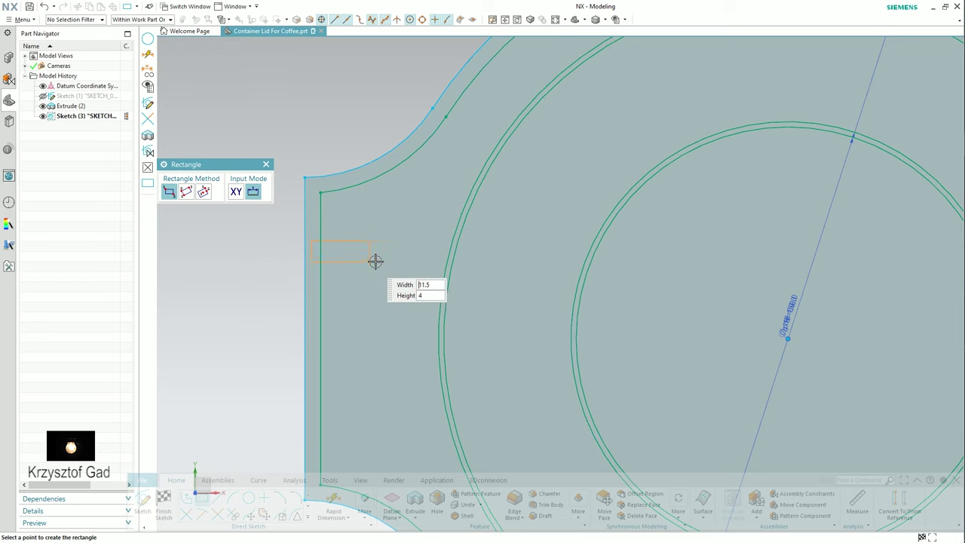
click(490, 267)
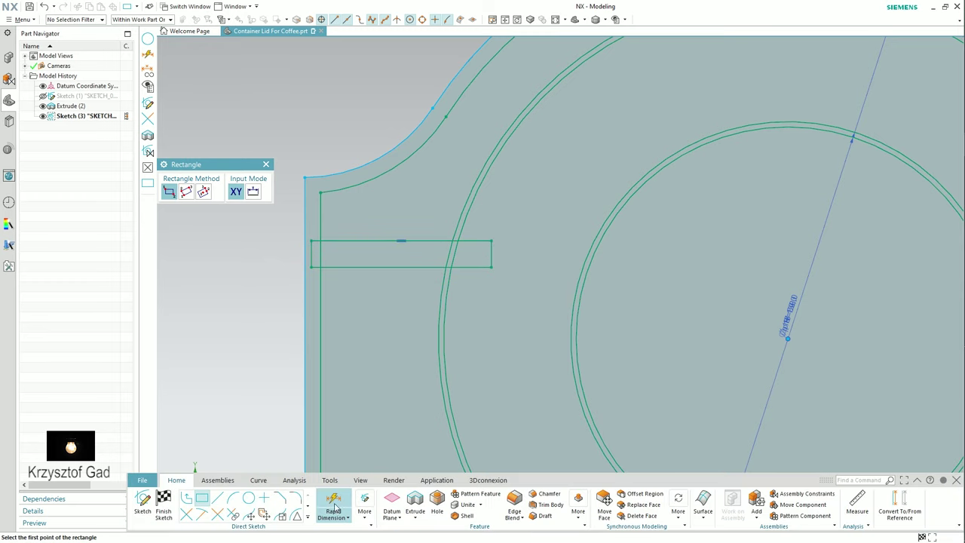
Dimension the rectangle's height to 1 mm.
click(332, 499)
shift+middle_drag(347, 307, 409, 304)
scroll(431, 289, up, 2)
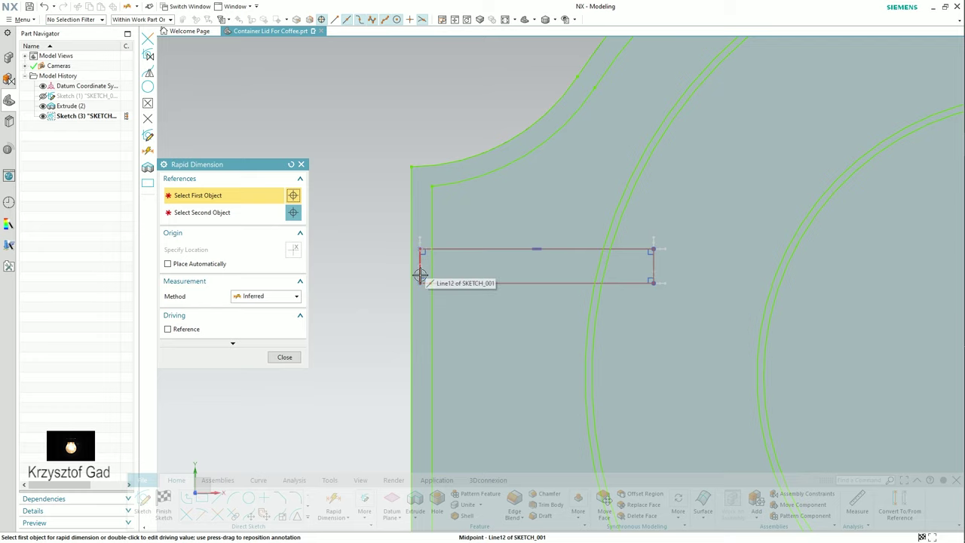
click(419, 273)
click(379, 268)
click(351, 267)
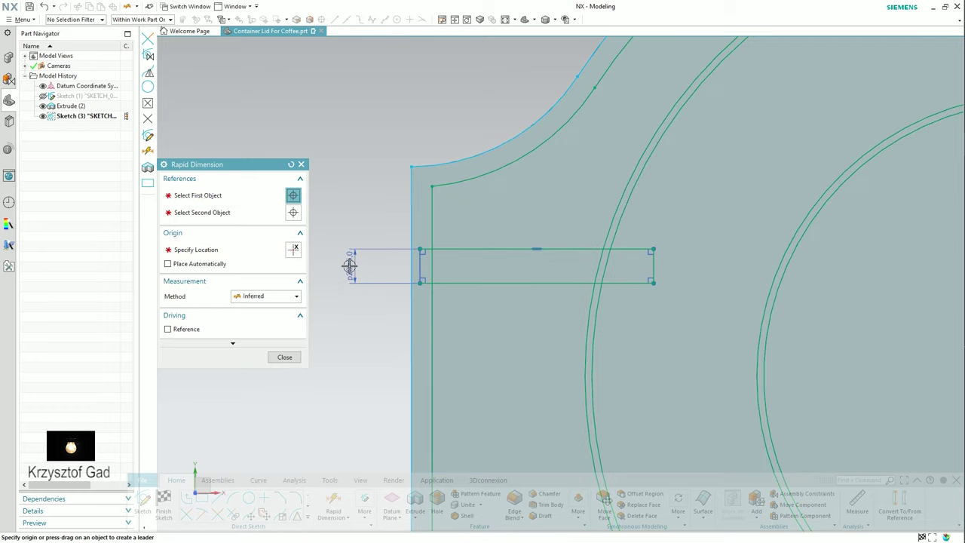
text(1)
key(Return)
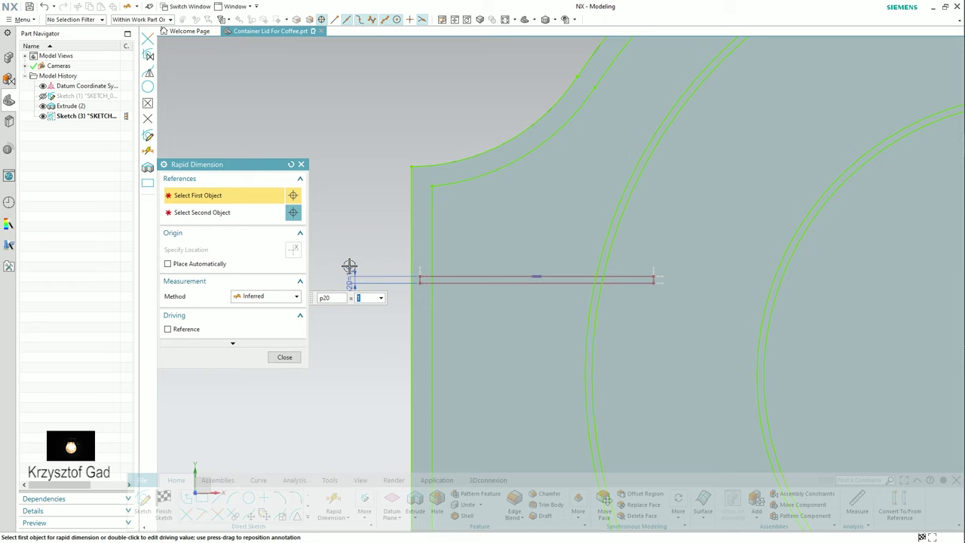
Dimension the strip's top edge 15 mm from the sketch origin.
click(463, 282)
scroll(463, 302, down, 2)
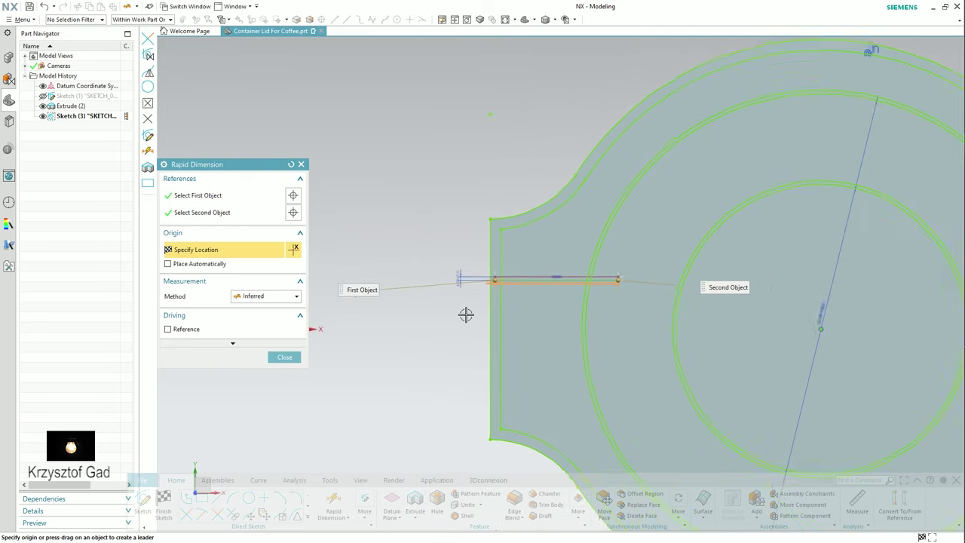
scroll(462, 311, down, 2)
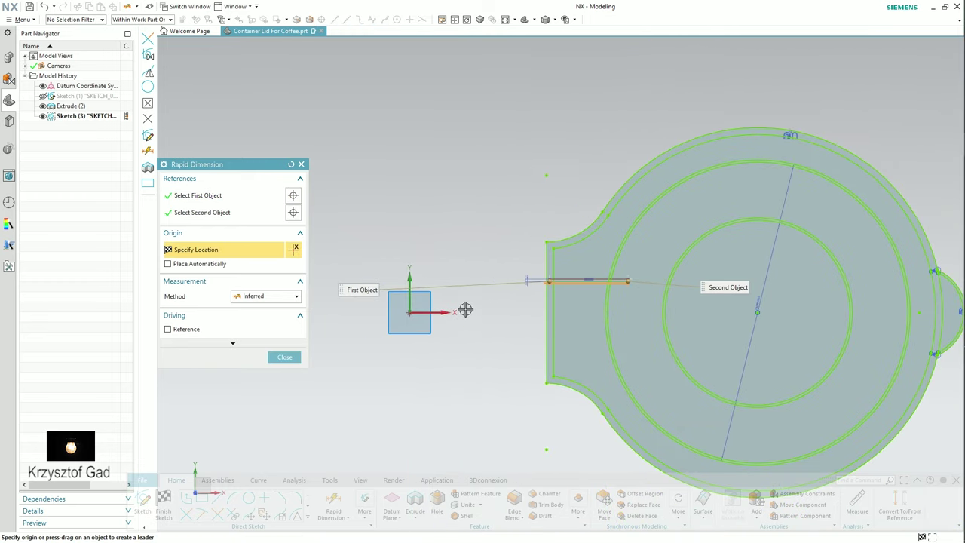
click(407, 311)
click(388, 292)
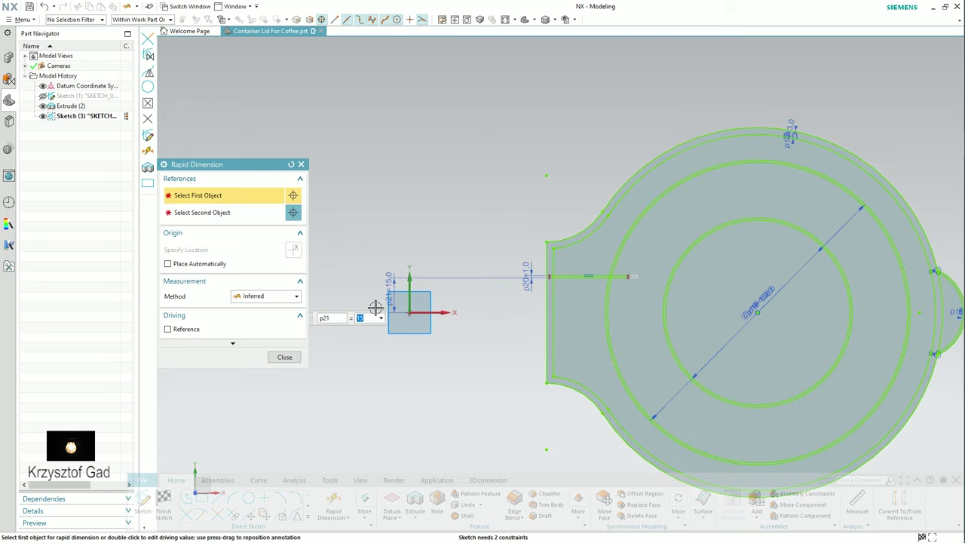
click(284, 357)
scroll(349, 381, up, 2)
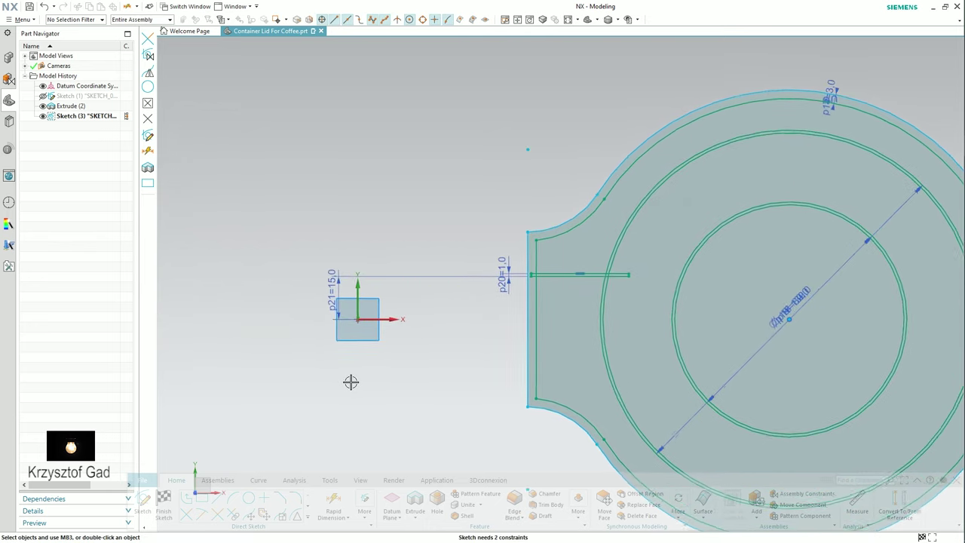
scroll(334, 422, up, 2)
scroll(330, 434, up, 2)
scroll(301, 452, up, 2)
scroll(291, 462, up, 2)
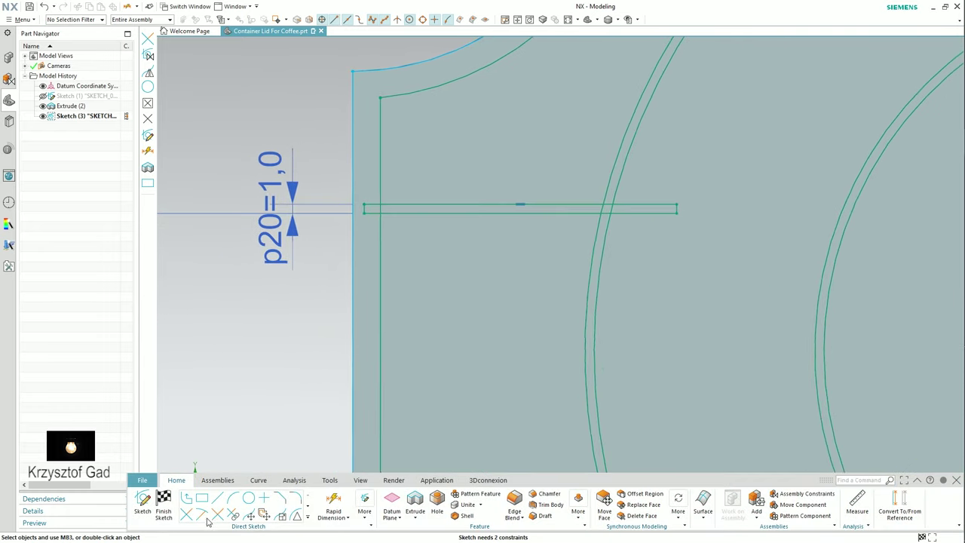
Quick Trim the strip lines to span from the left edge to the outer ring, dismissing the trim error.
click(186, 515)
scroll(391, 347, up, 2)
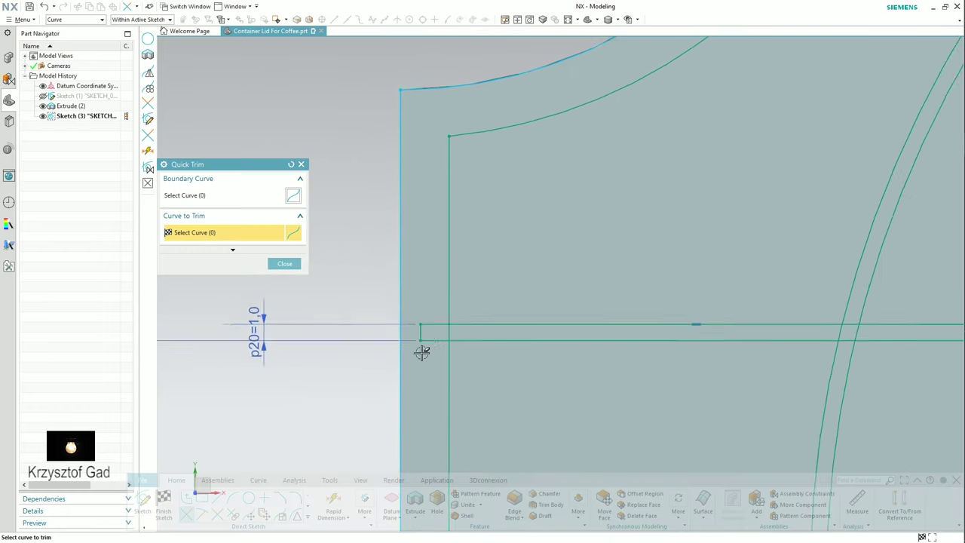
scroll(425, 362, up, 1)
click(412, 354)
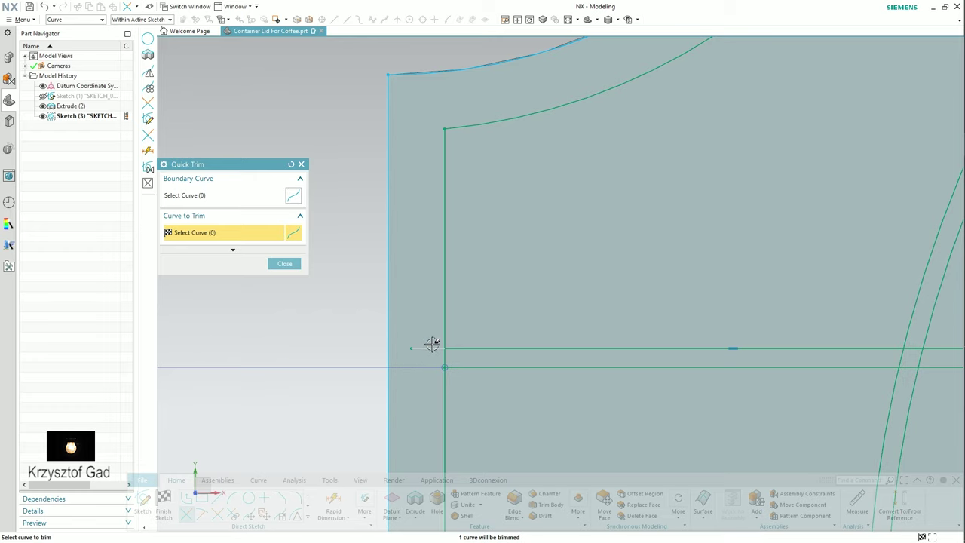
click(445, 355)
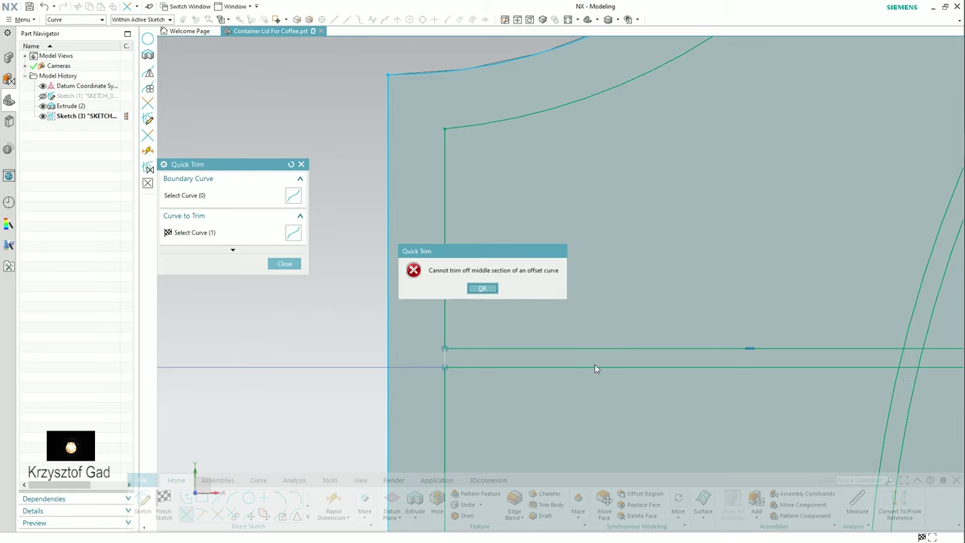
click(486, 288)
scroll(555, 301, down, 2)
scroll(641, 344, up, 2)
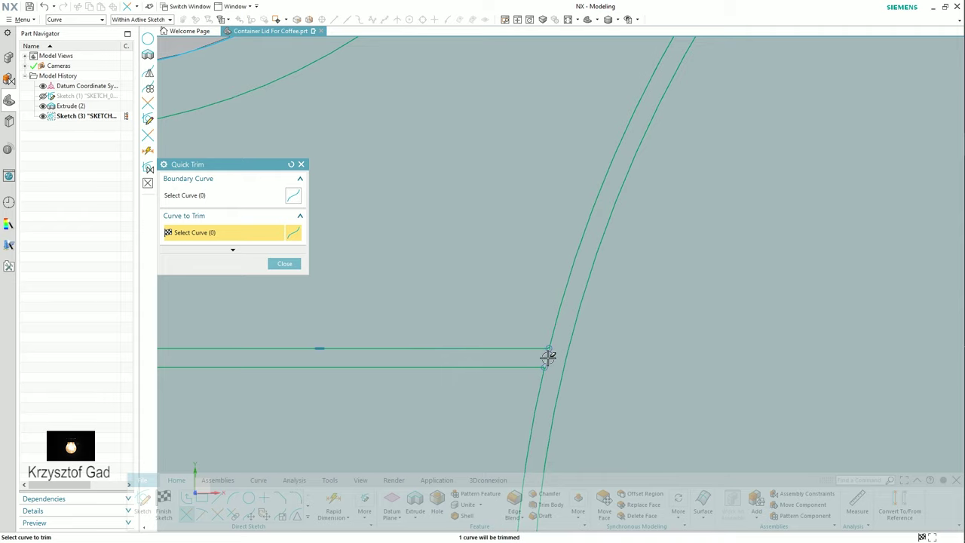
scroll(335, 398, down, 2)
scroll(335, 398, down, 2)
scroll(335, 398, down, 1)
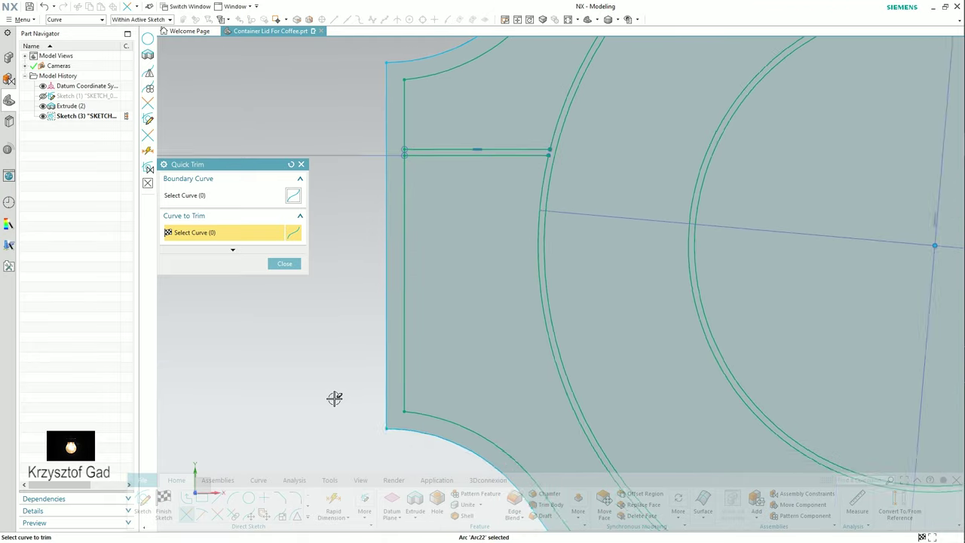
click(284, 263)
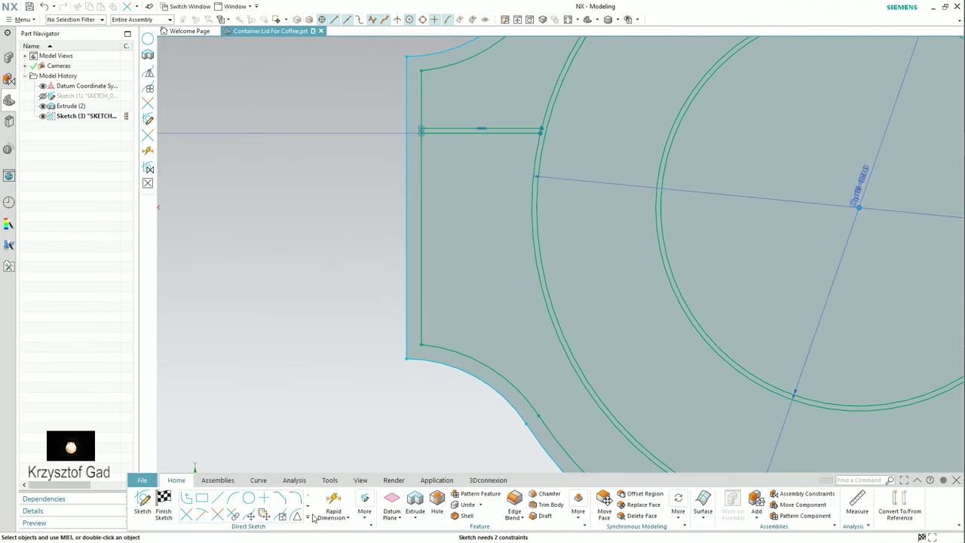
click(309, 517)
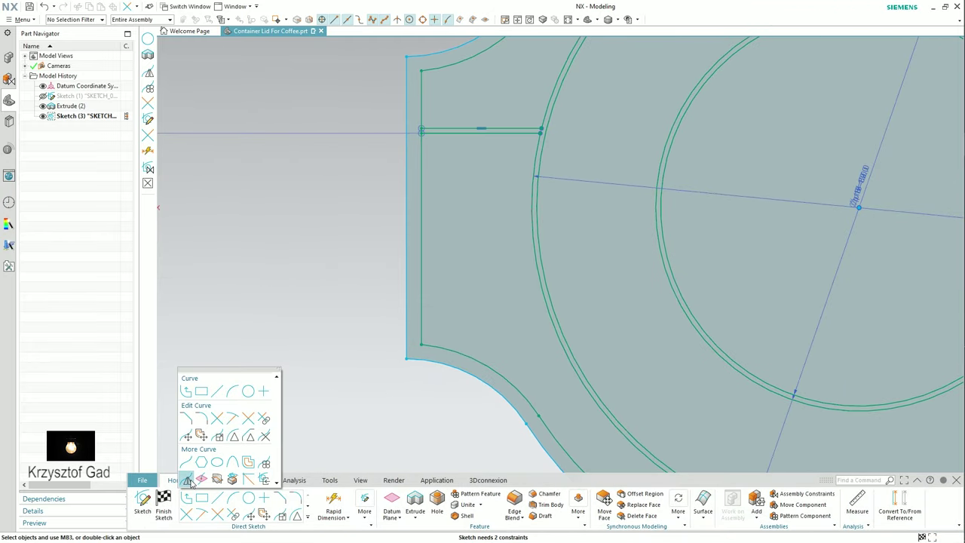
Mirror the 1 mm strip about the sketch's horizontal axis and delete the stray vertical line.
click(188, 480)
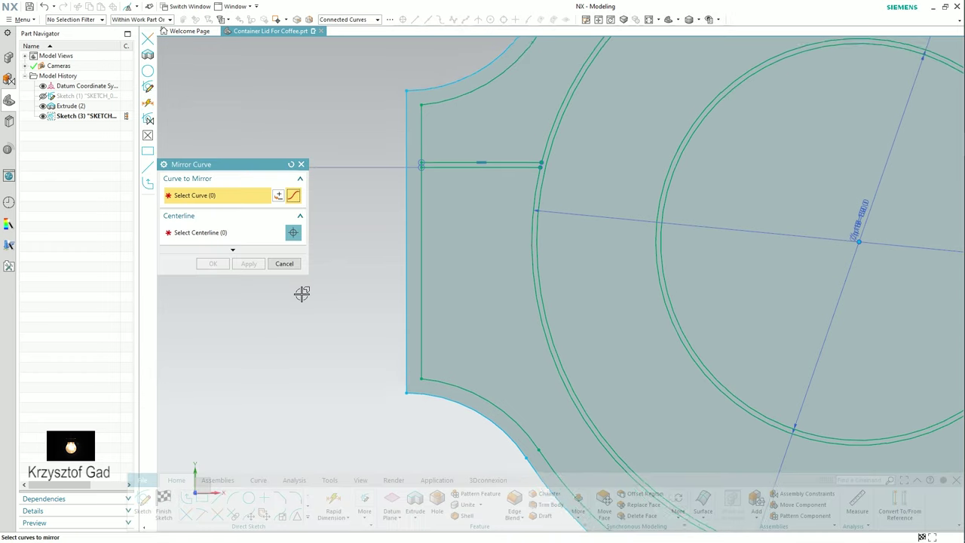
click(352, 21)
click(337, 29)
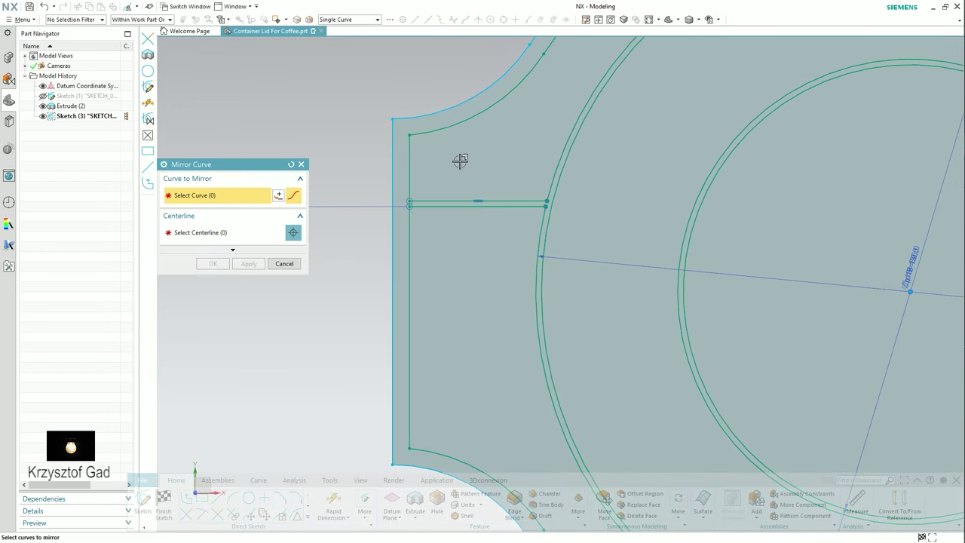
click(230, 234)
scroll(301, 285, down, 3)
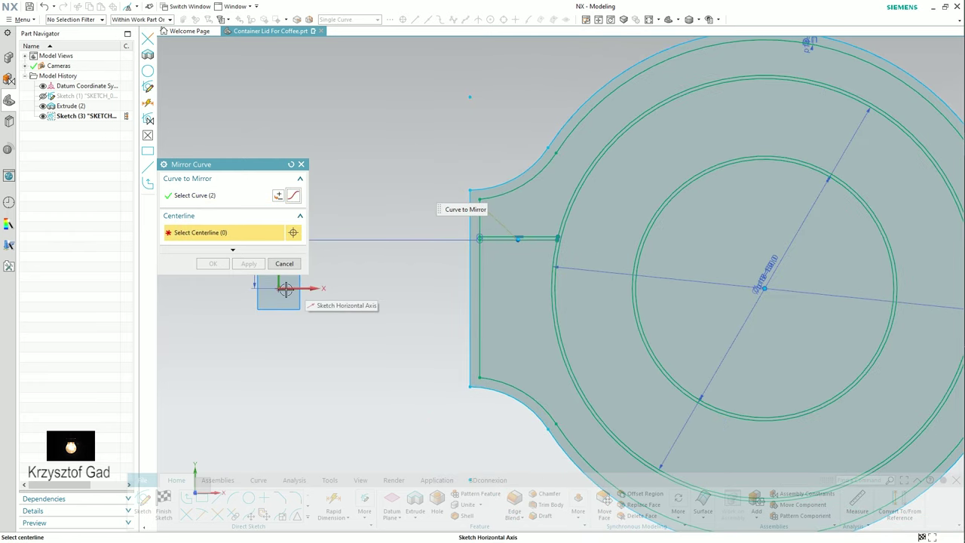
click(315, 288)
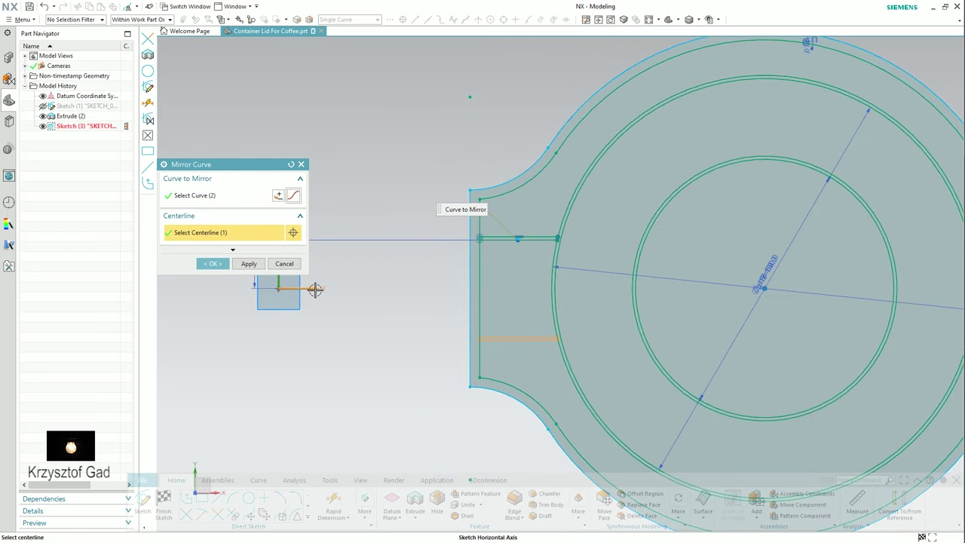
middle_click(244, 279)
scroll(355, 352, up, 3)
scroll(418, 379, up, 1)
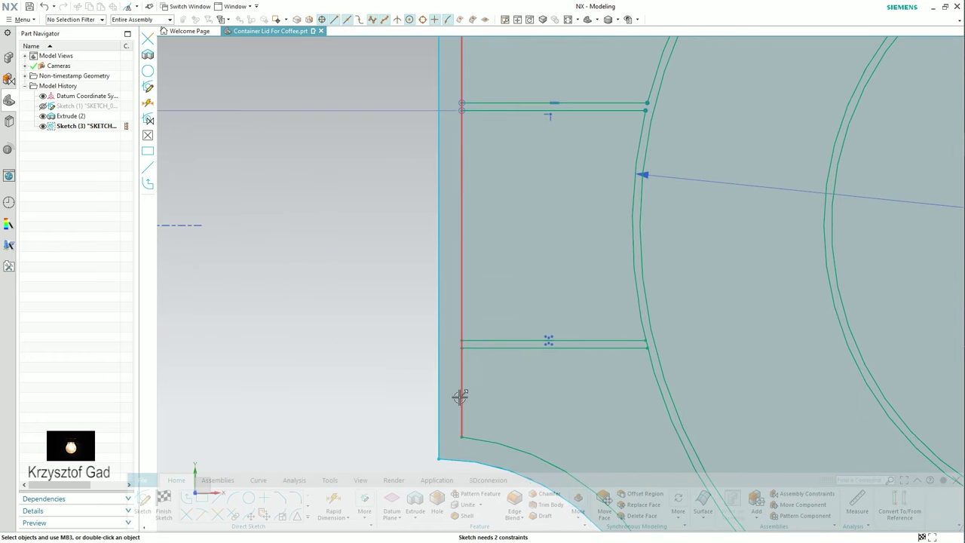
right_click(460, 396)
click(548, 410)
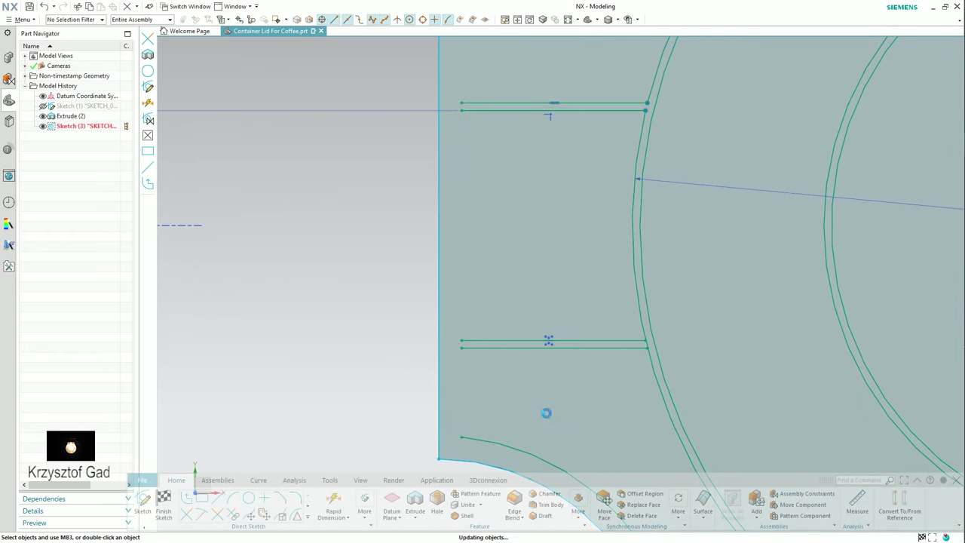
Draw a vertical line along the slot's left side up to the arc and corner it with the arc.
click(217, 498)
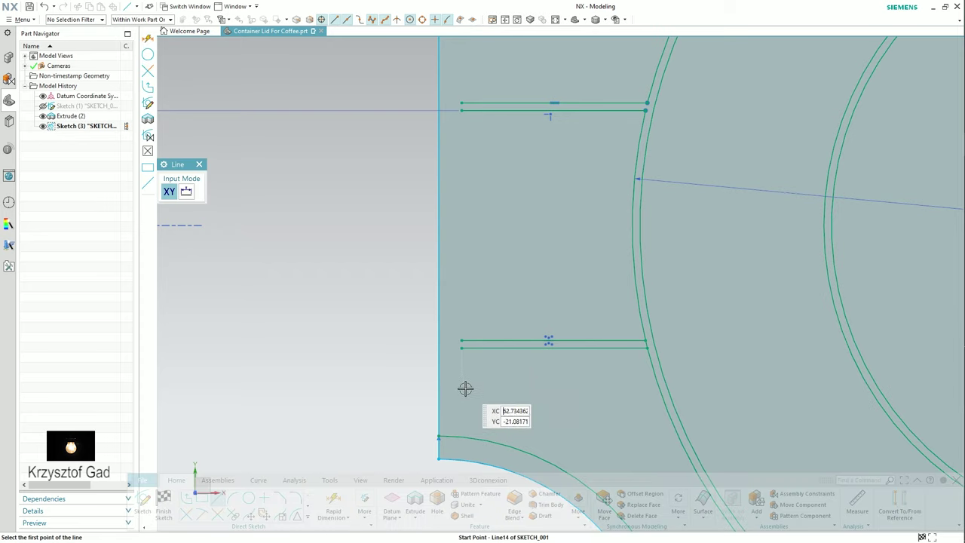
click(462, 446)
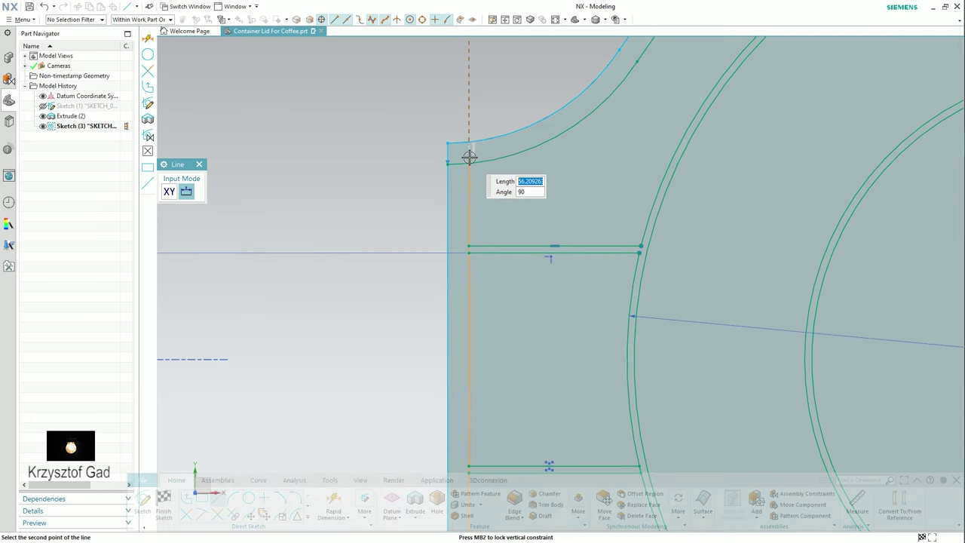
click(443, 153)
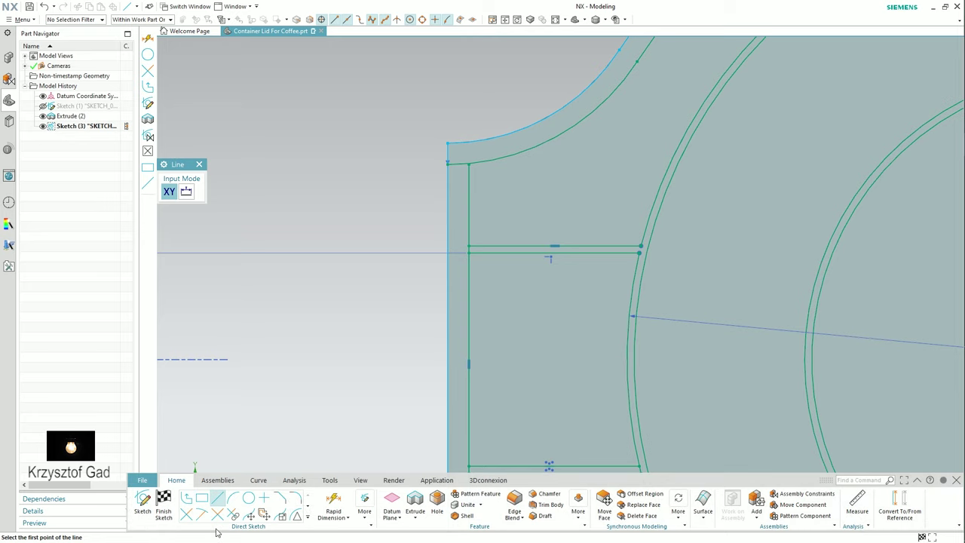
click(471, 171)
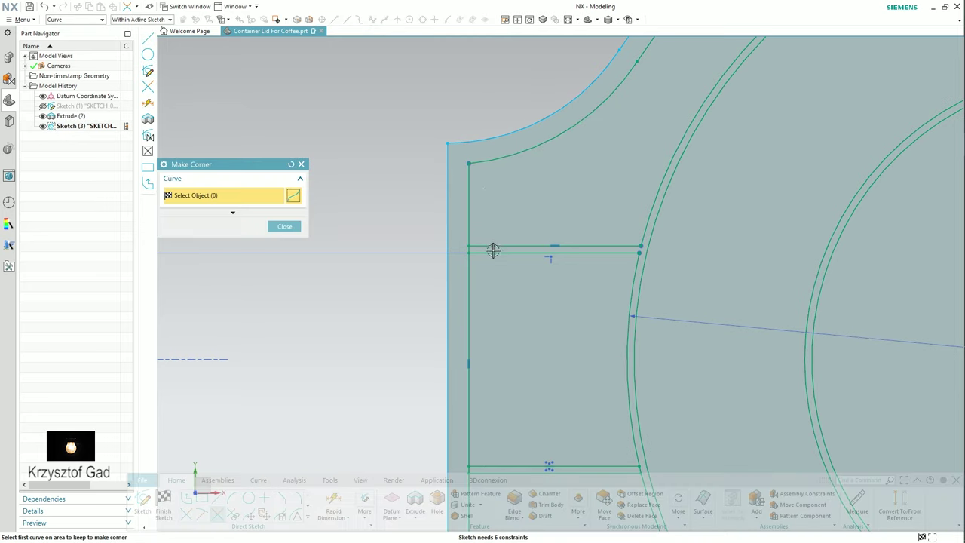
click(487, 336)
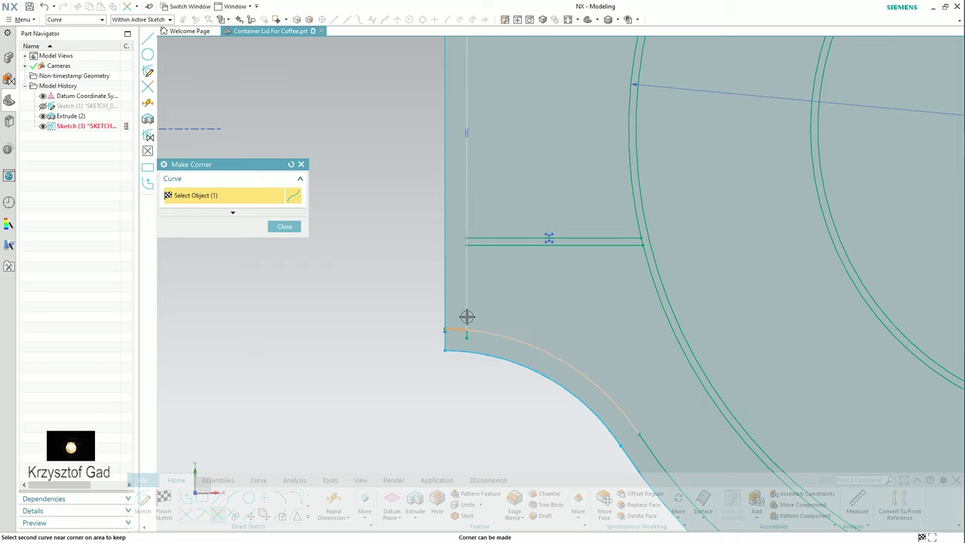
Trim the short segment between the horizontal strip lines.
click(187, 515)
scroll(427, 294, up, 5)
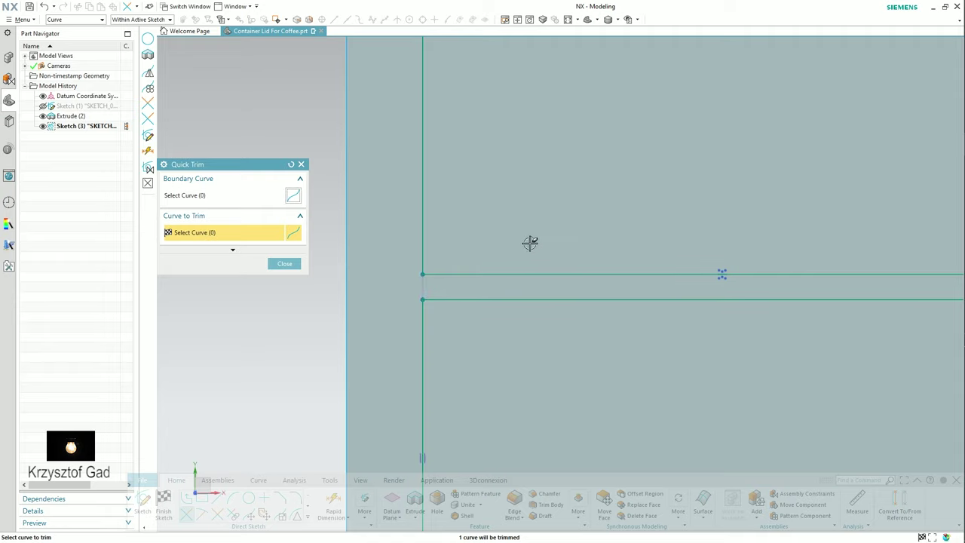
scroll(530, 241, down, 2)
shift+middle_drag(527, 241, 489, 377)
scroll(418, 382, up, 2)
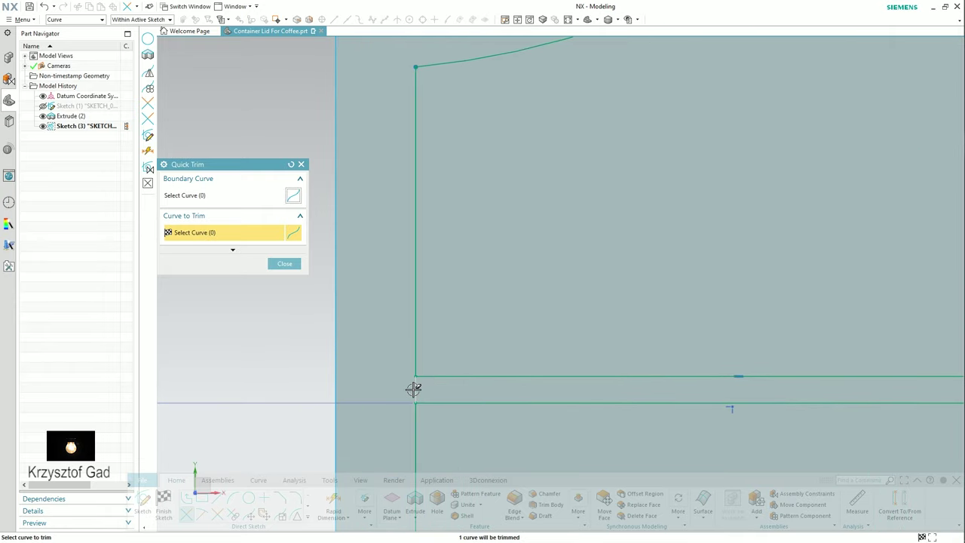
click(413, 389)
click(285, 264)
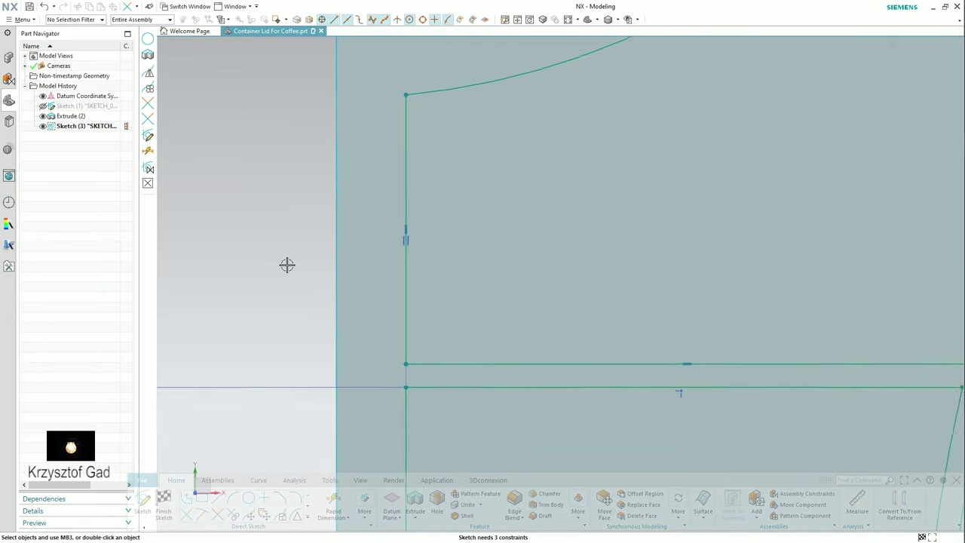
Run another trim pass on the leftover pieces and finish Sketch (3).
scroll(286, 264, down, 3)
scroll(287, 264, up, 1)
scroll(287, 260, up, 2)
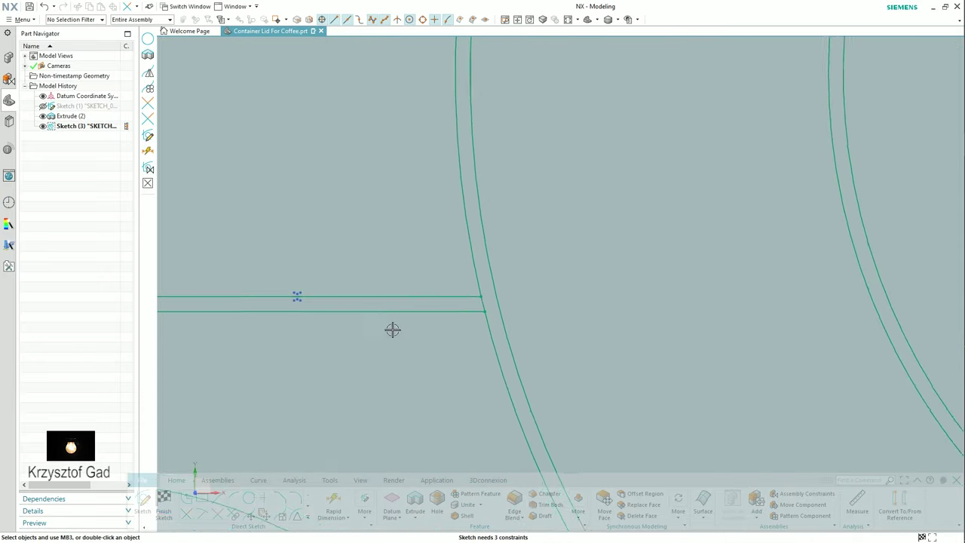
click(188, 515)
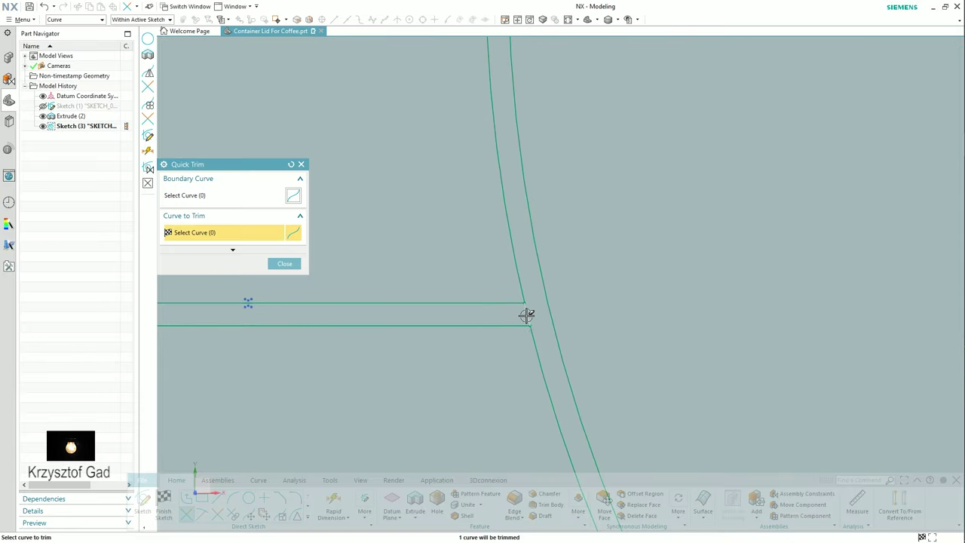
scroll(430, 392, down, 3)
scroll(422, 395, down, 5)
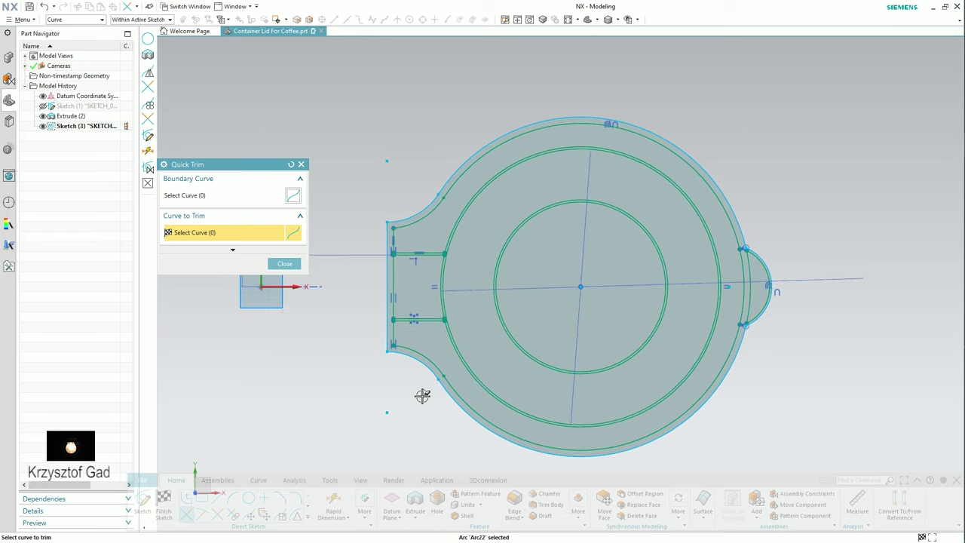
click(283, 263)
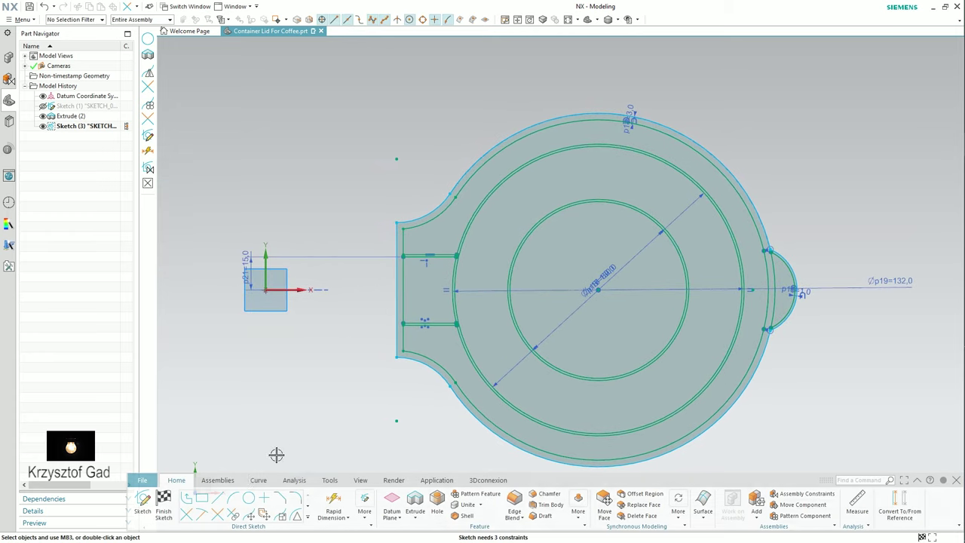
click(163, 499)
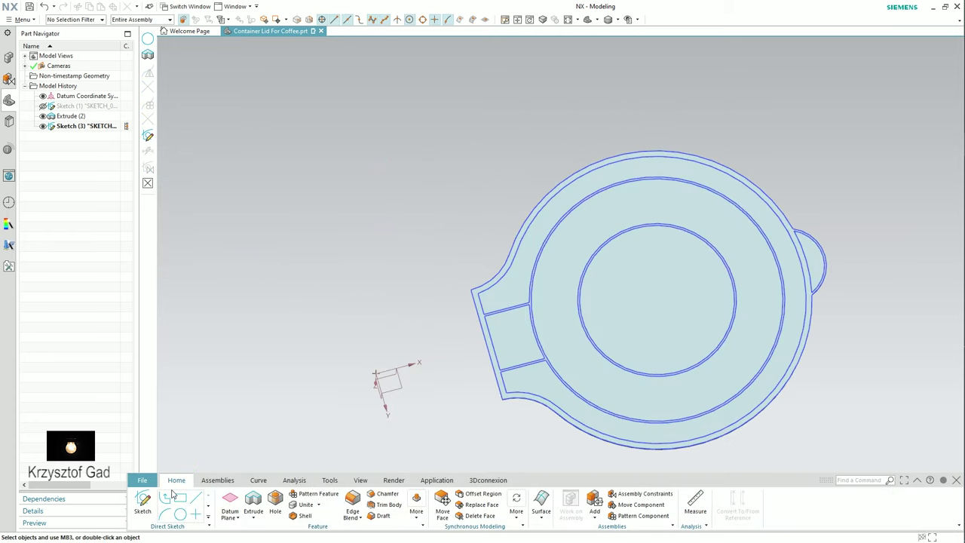
Extrude Sketch (3)'s rings and strips 1 mm in reversed direction, united with the lid.
click(253, 502)
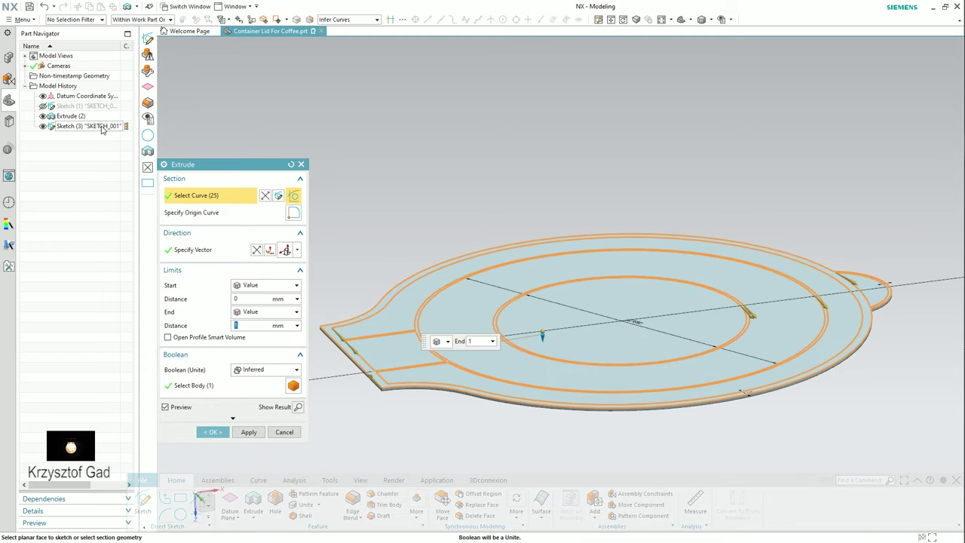
click(256, 249)
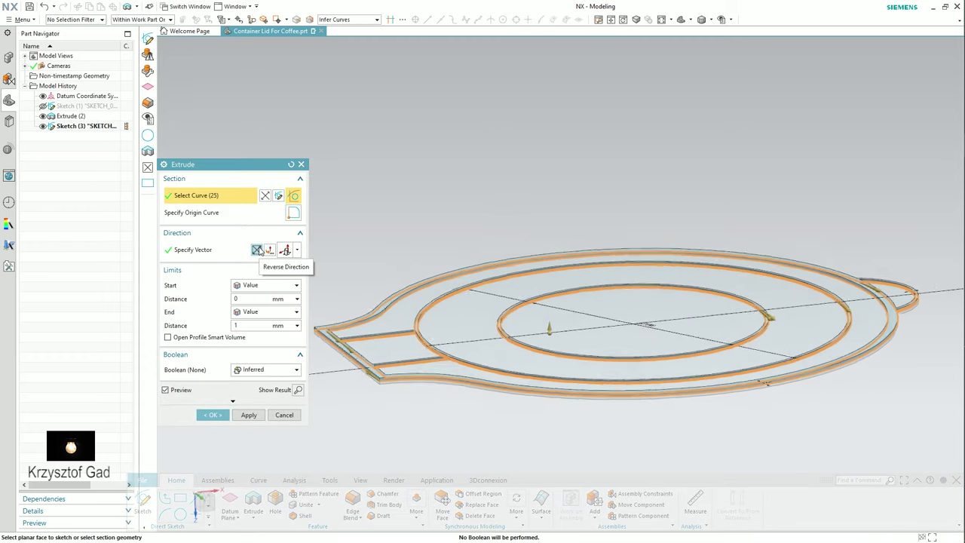
click(257, 369)
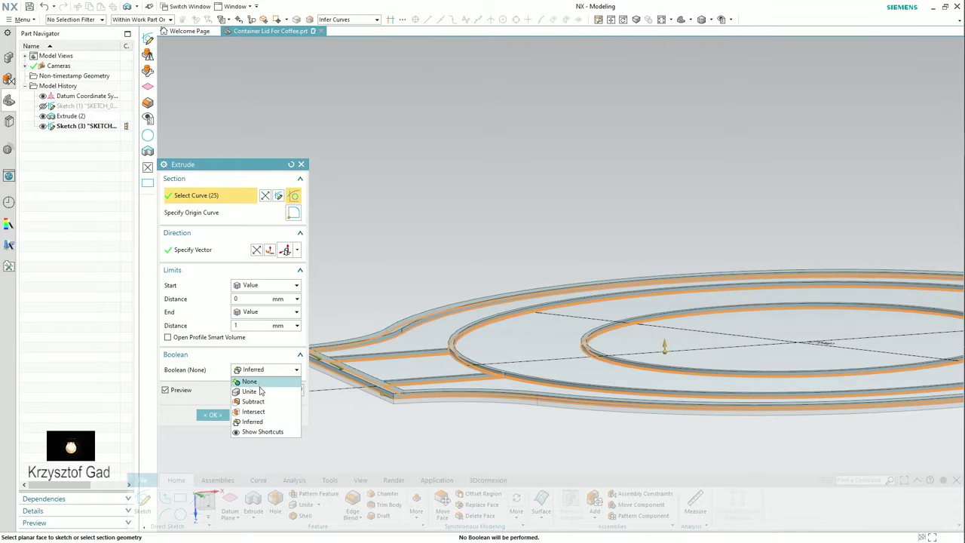
click(260, 391)
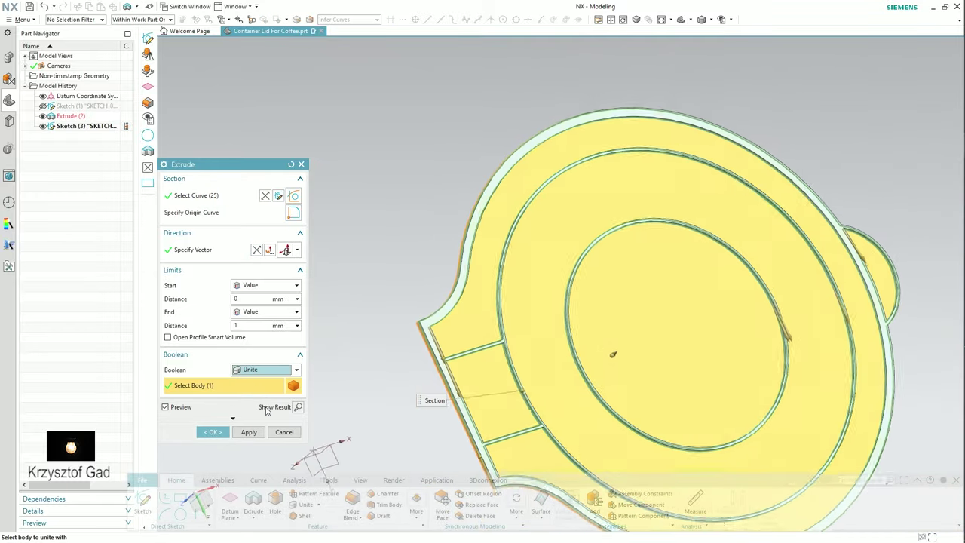
click(214, 431)
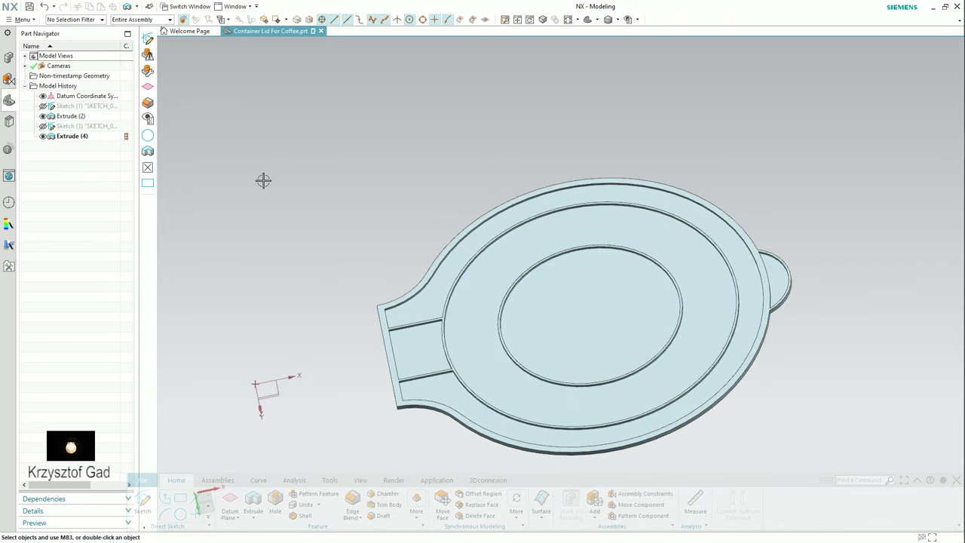
Start a new sketch on the lid's top face.
click(144, 499)
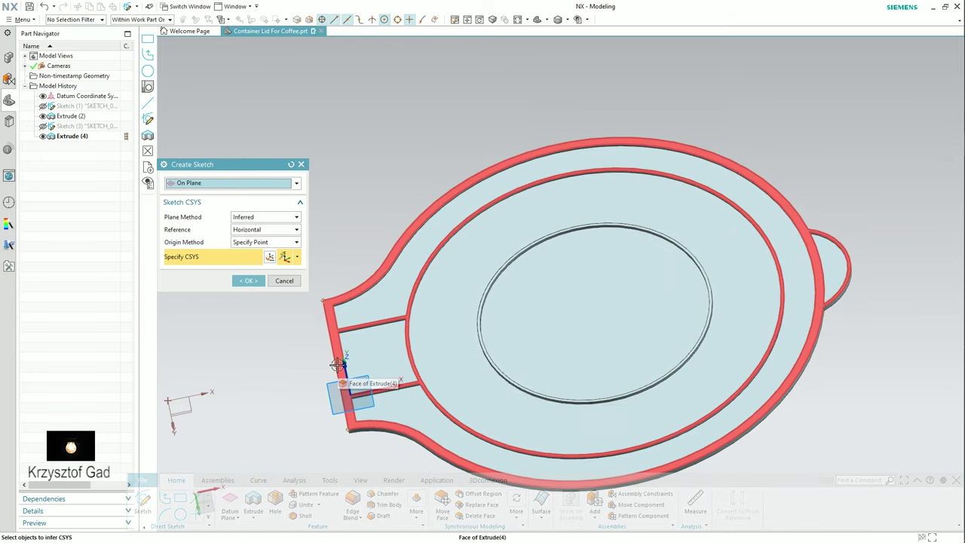
click(337, 364)
click(238, 280)
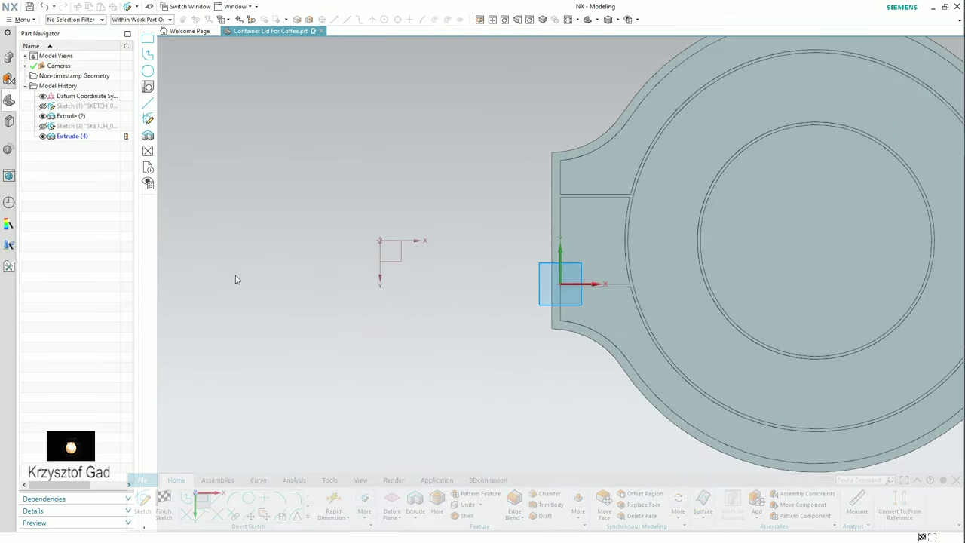
Draw a Ø80 circle centred on the lid, sized to the inner ring edge.
click(248, 498)
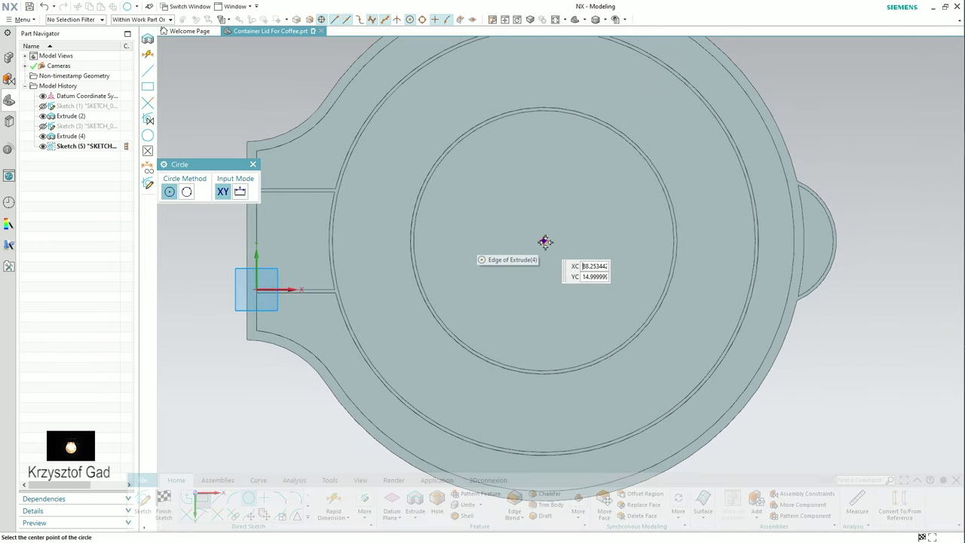
click(543, 240)
click(561, 117)
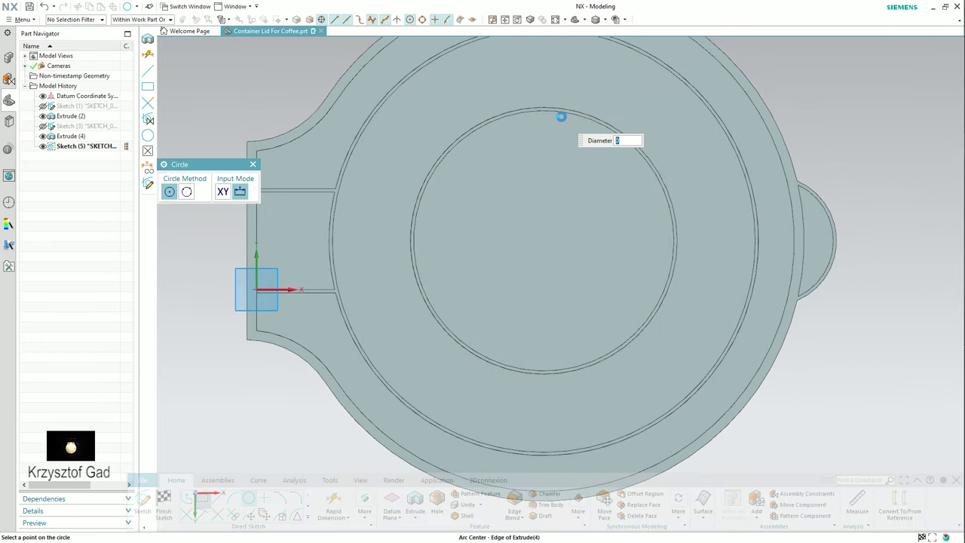
click(543, 240)
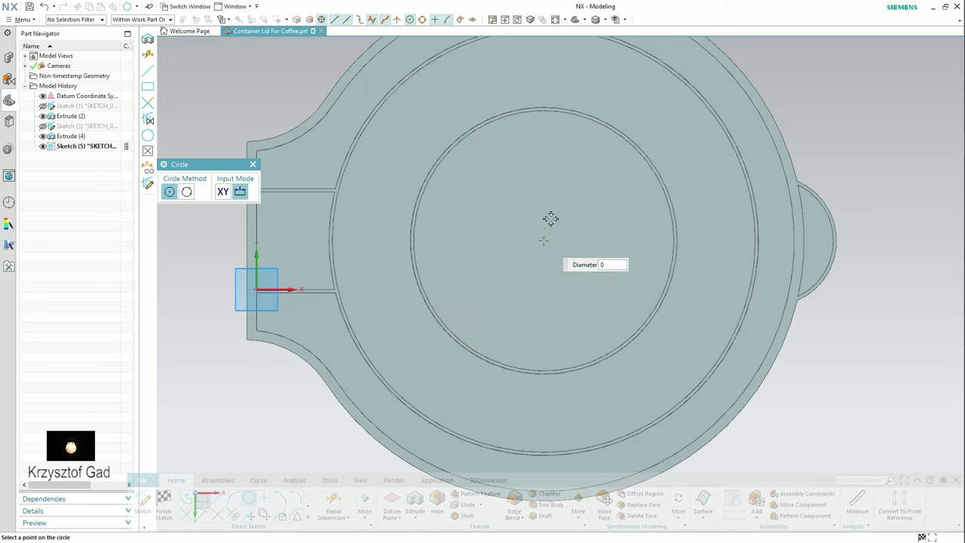
click(592, 116)
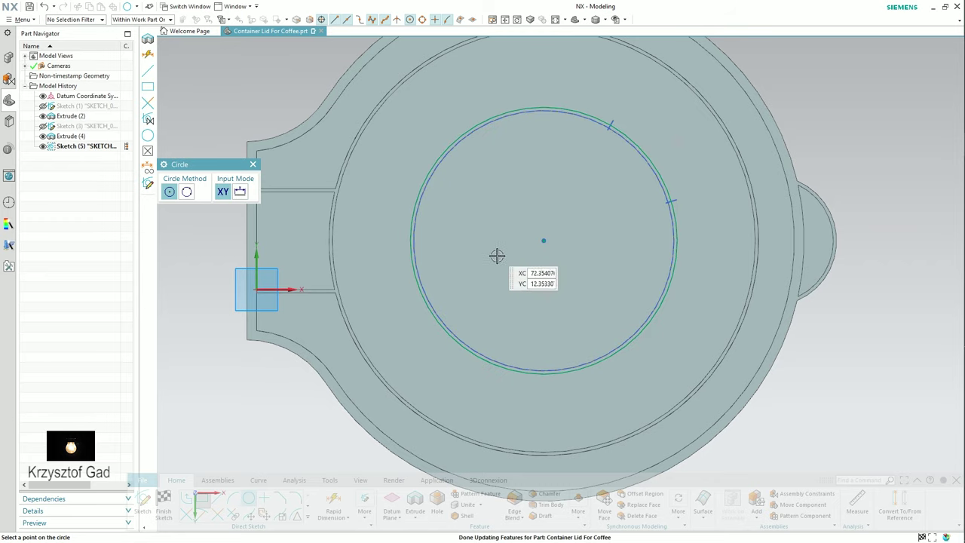
click(544, 240)
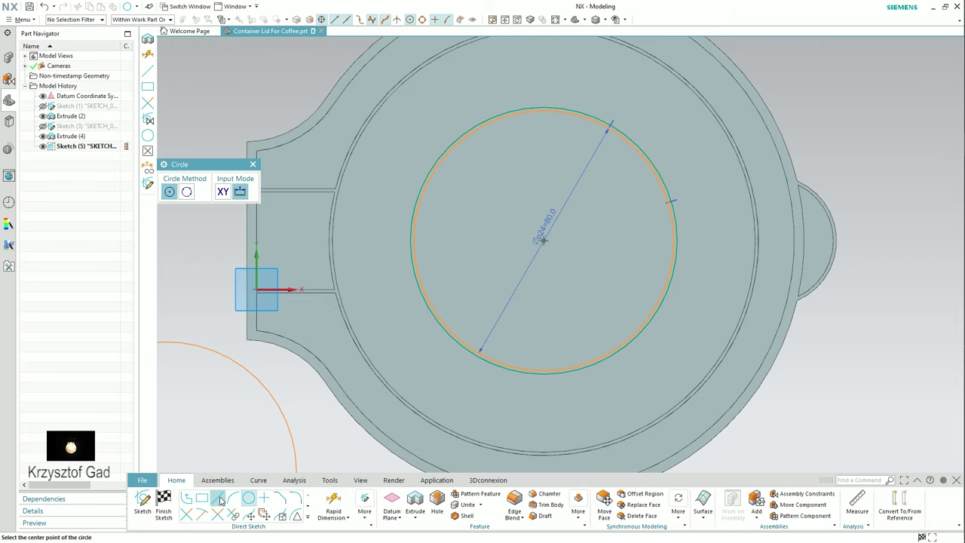
click(217, 498)
Draw a radial line from the circle centre to the circle's edge.
click(543, 240)
scroll(482, 226, up, 2)
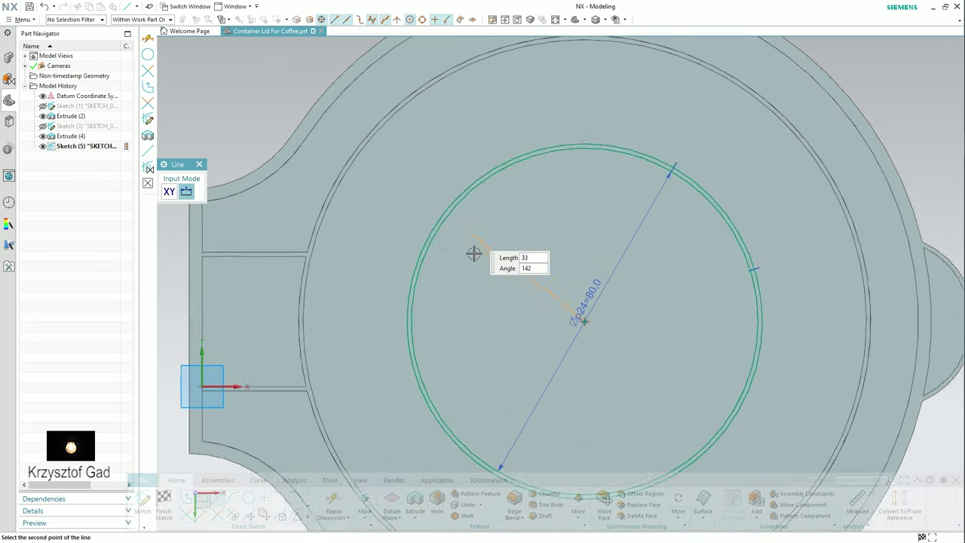
scroll(473, 254, up, 2)
scroll(469, 288, up, 2)
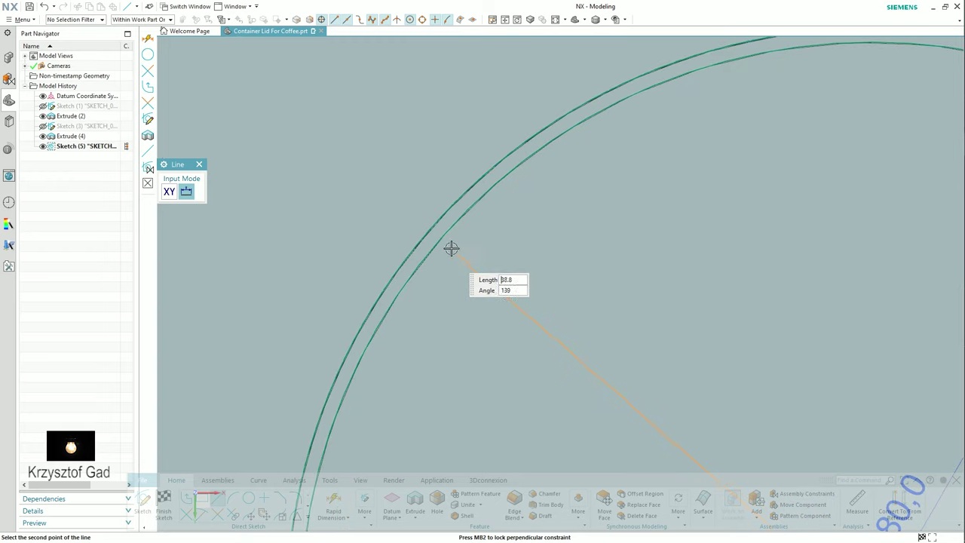
click(453, 199)
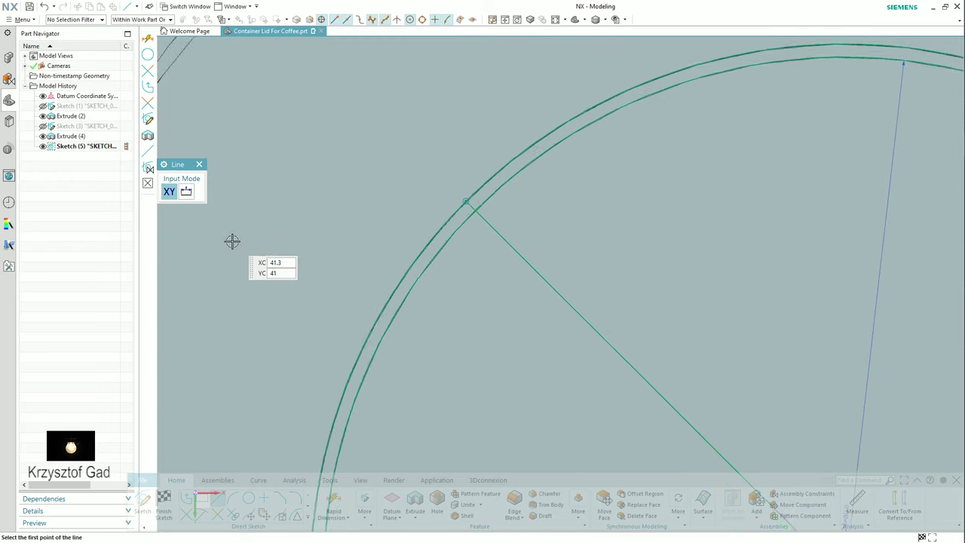
scroll(232, 241, down, 4)
Dimension the line's end 25 mm from the circle centre (p25 = 25).
click(333, 501)
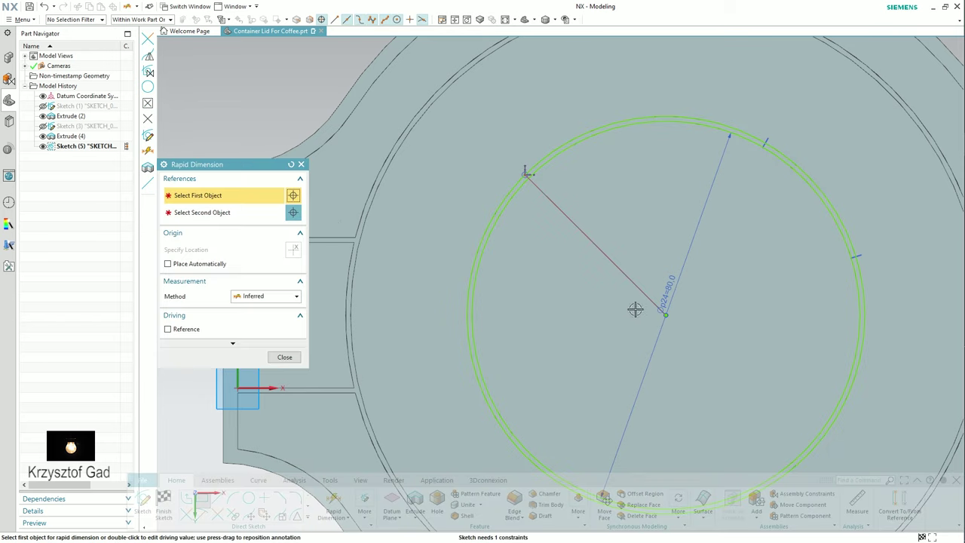
click(666, 315)
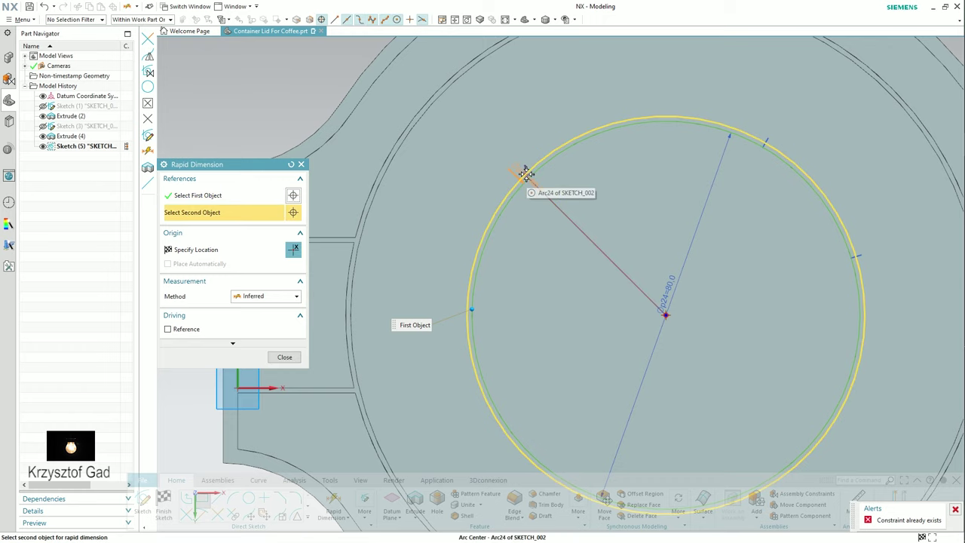
click(526, 174)
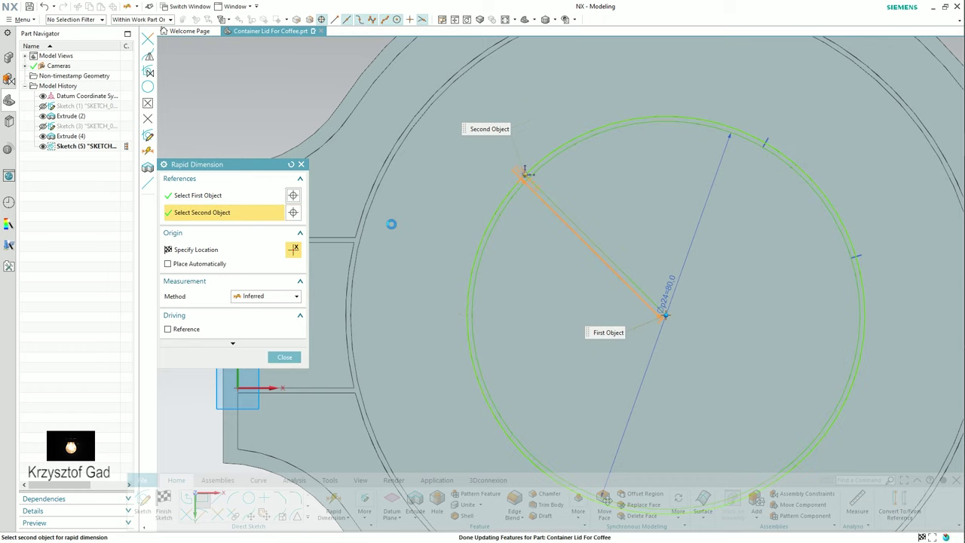
scroll(447, 280, down, 2)
click(359, 259)
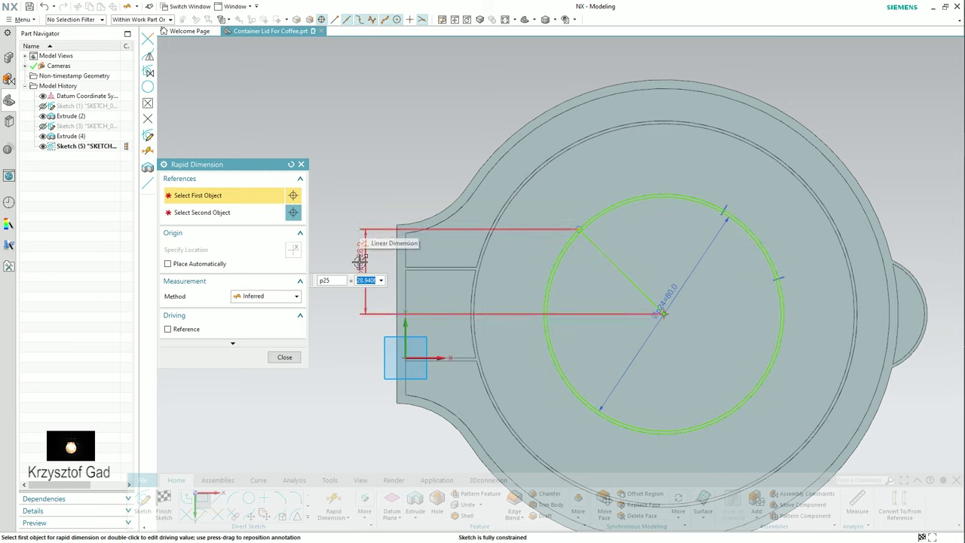
text(25)
key(Return)
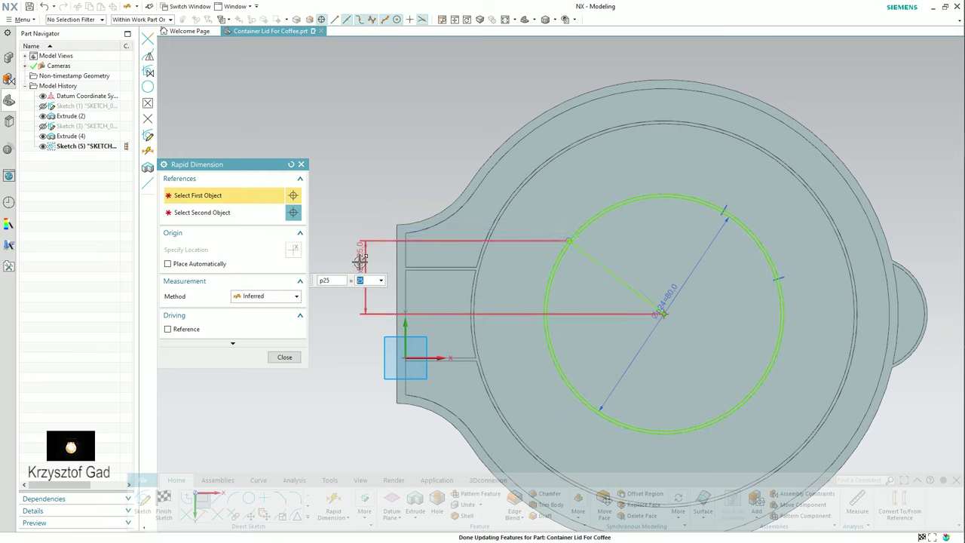
click(284, 357)
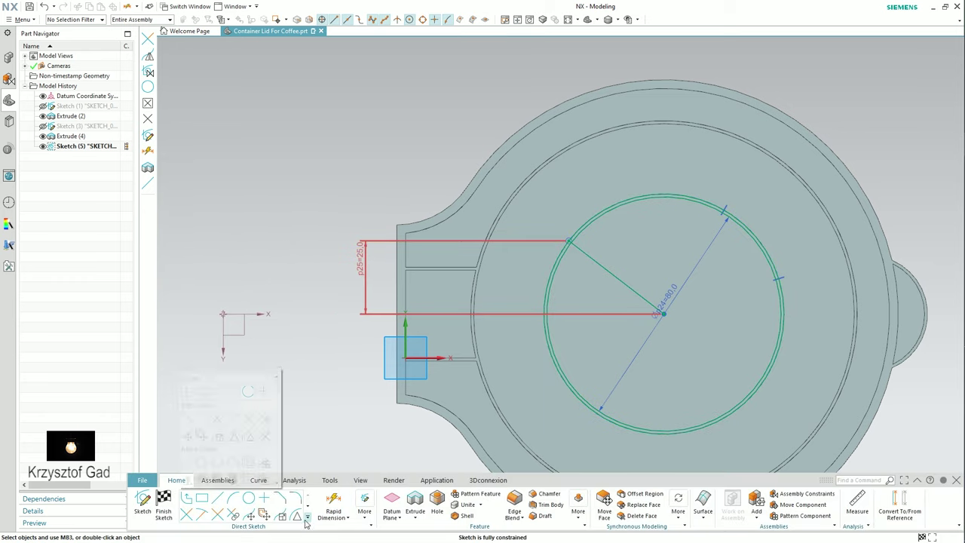
Mirror the radial line across the datum X axis.
click(185, 480)
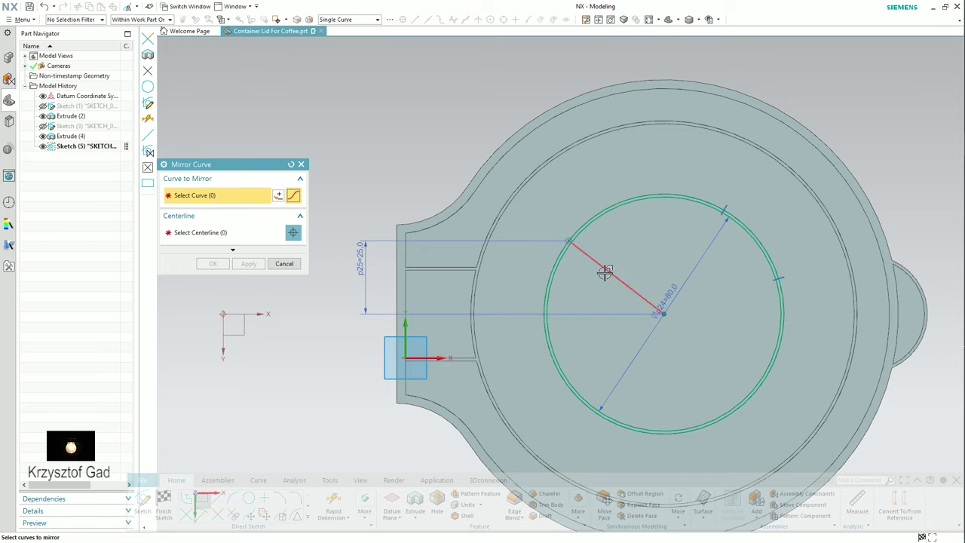
middle_click(223, 251)
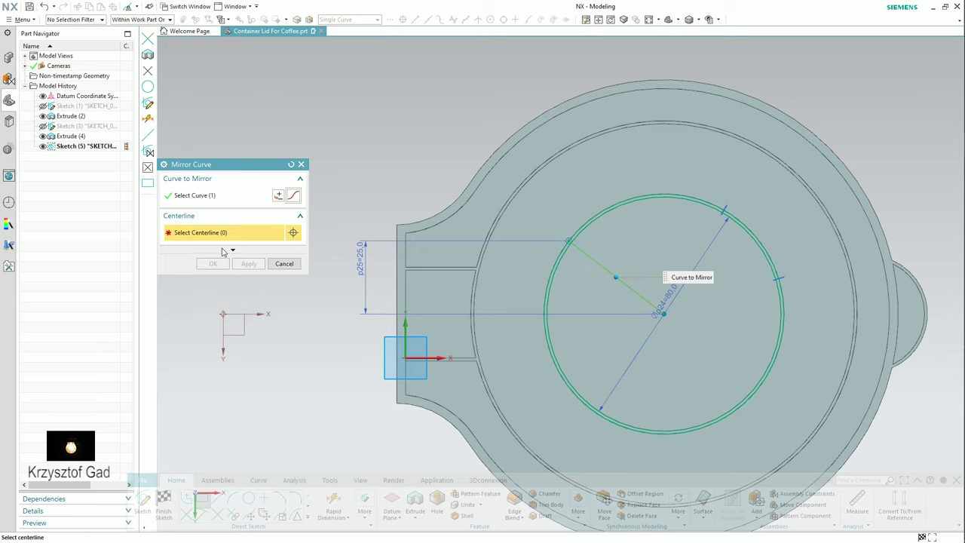
click(239, 313)
click(226, 269)
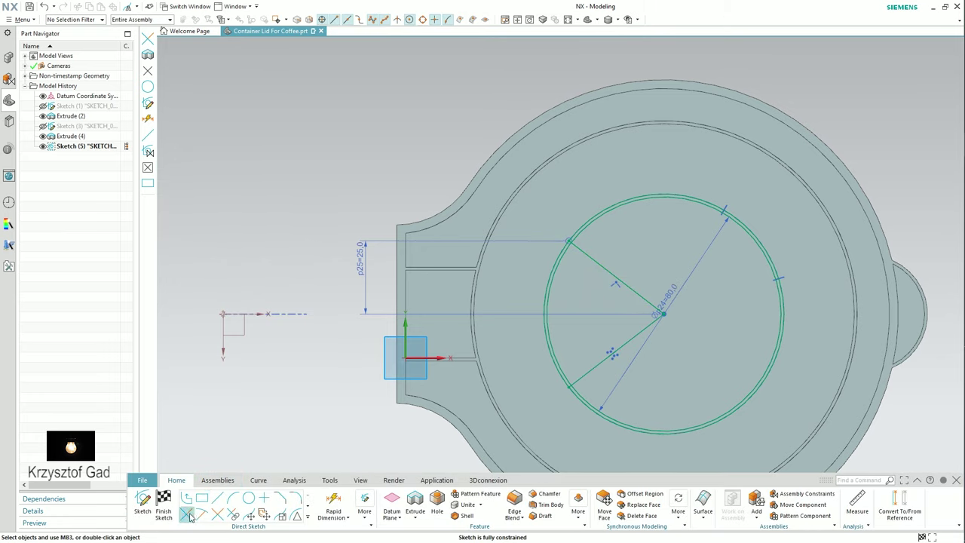
Trim away the radial lines and excess circle, leaving the left arc.
click(187, 513)
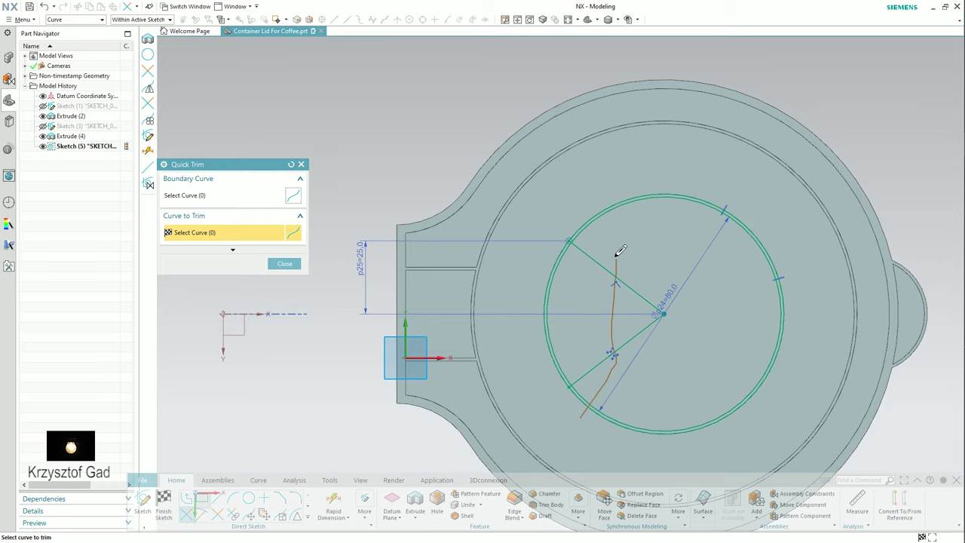
drag(614, 203, 623, 249)
scroll(623, 250, up, 1)
scroll(623, 330, up, 2)
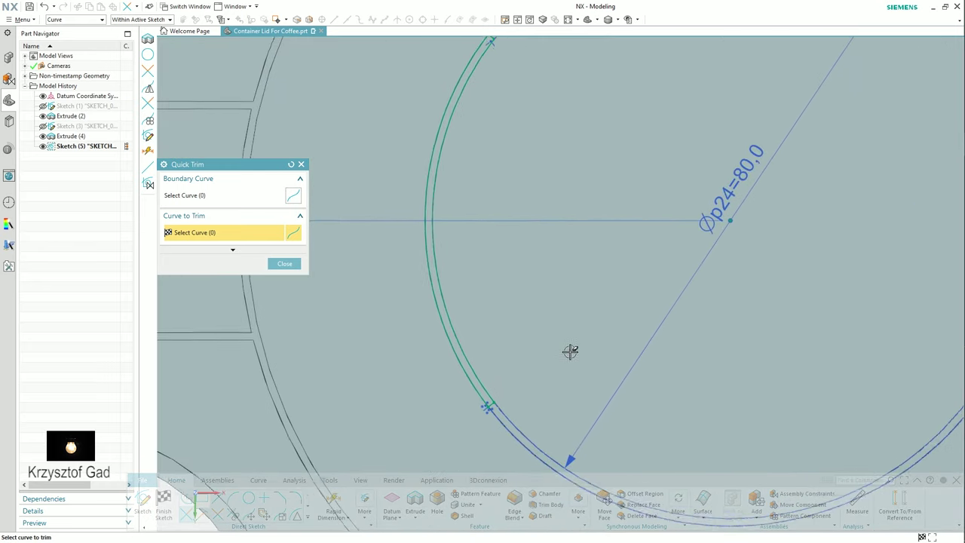
scroll(571, 351, up, 1)
click(283, 263)
scroll(280, 295, down, 5)
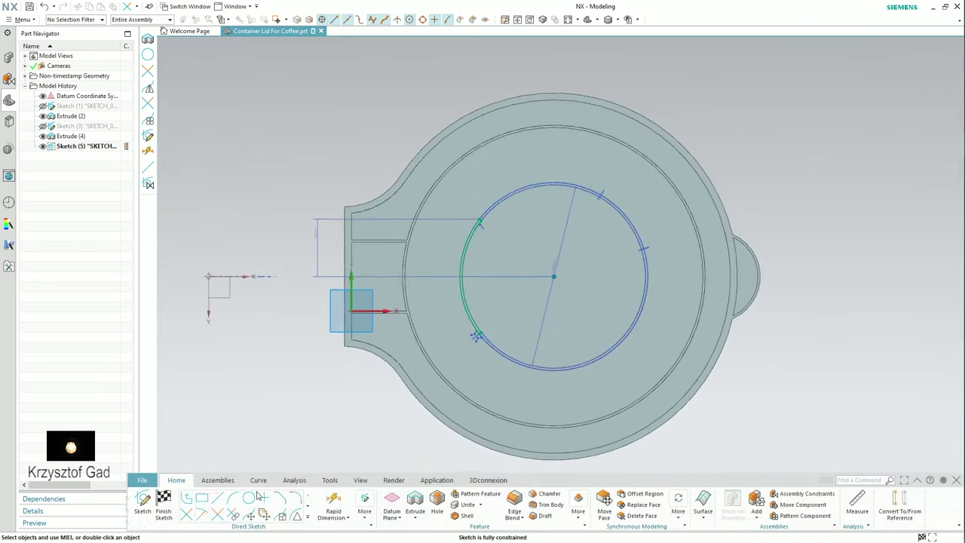
Finish the sketch and extrude the arc 18 mm, united with the lid, as Extrude (6).
click(160, 503)
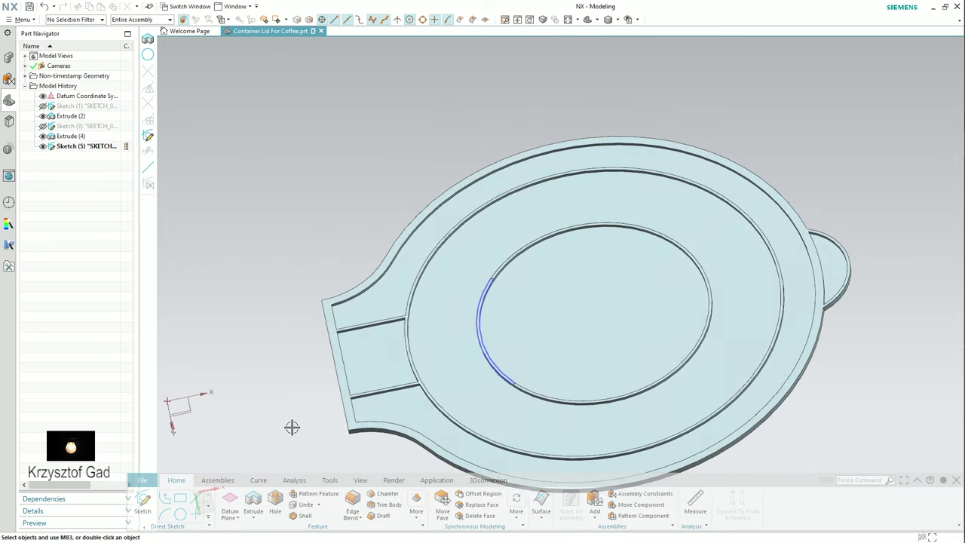
click(254, 503)
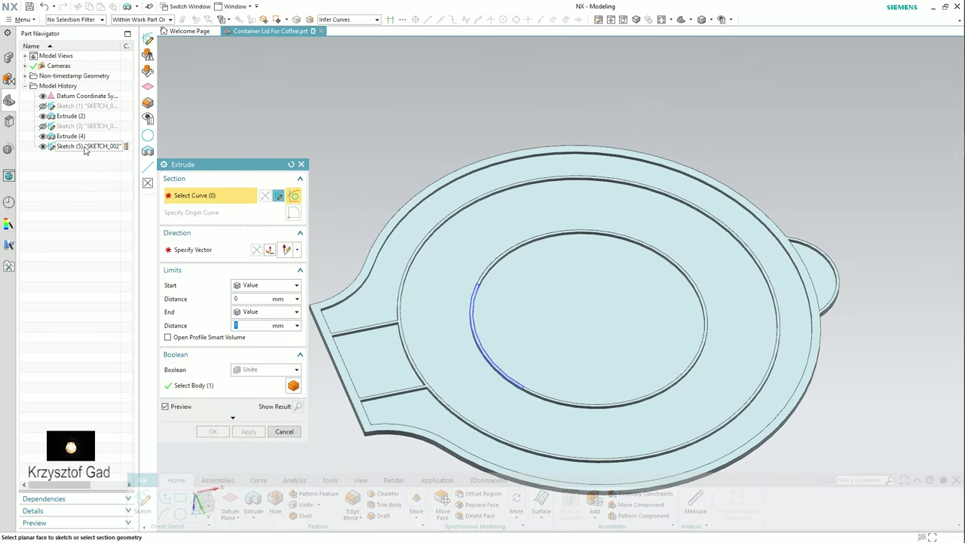
click(84, 148)
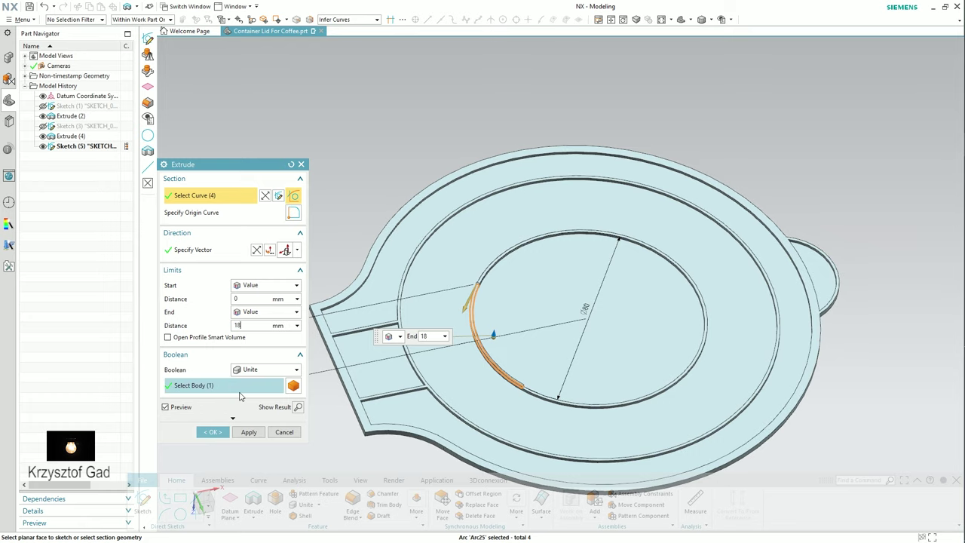
middle_drag(323, 214, 332, 227)
click(299, 407)
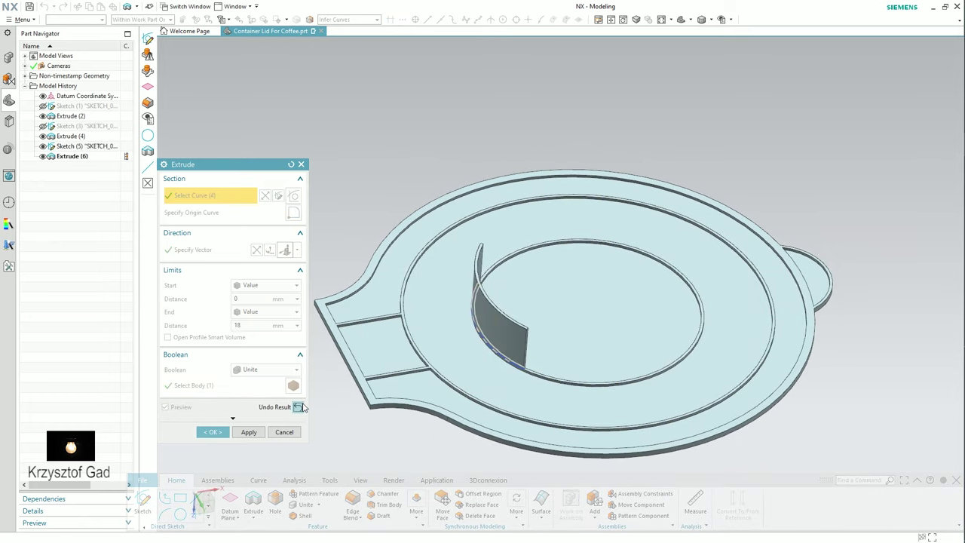
click(238, 431)
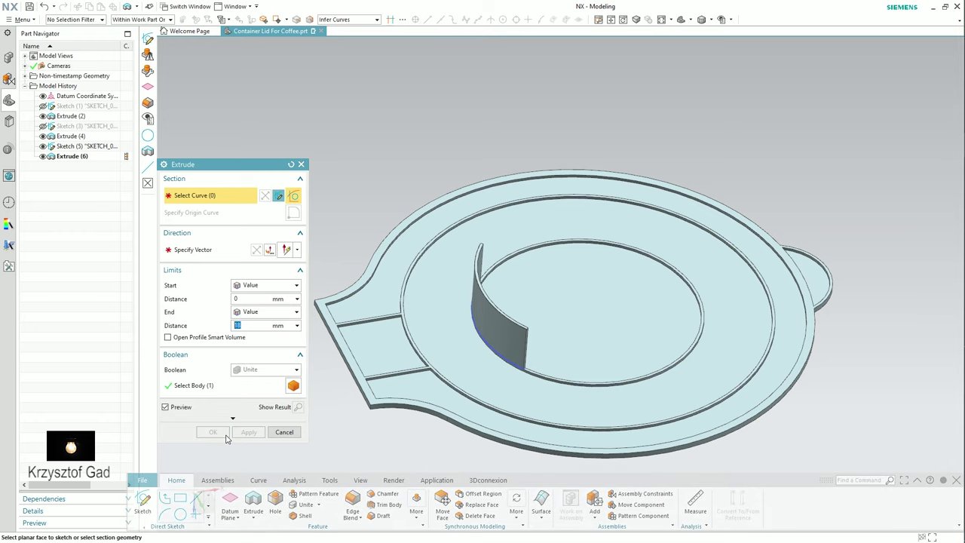
click(283, 431)
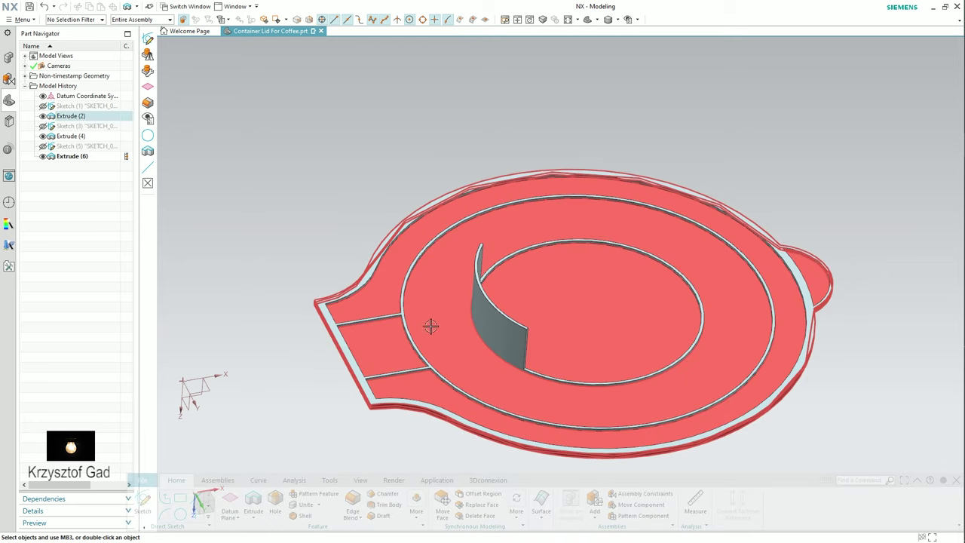
click(430, 326)
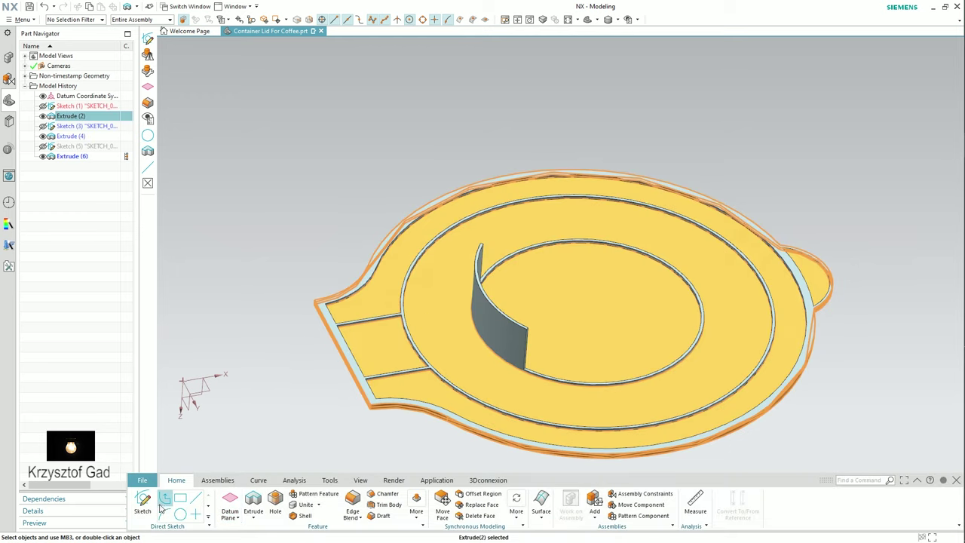
click(217, 398)
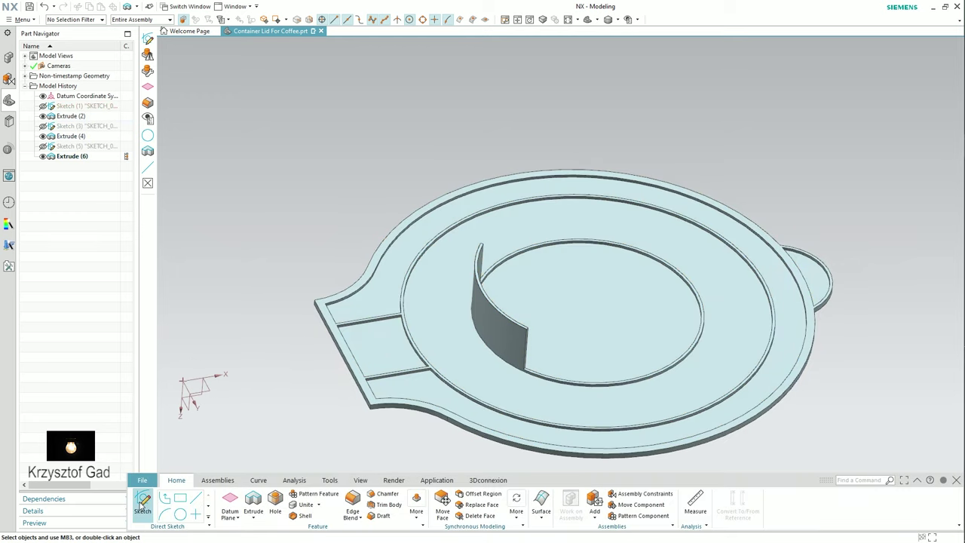
Start a sketch on the flat annular face with an origin-centred circle at the inner ring edge.
click(141, 507)
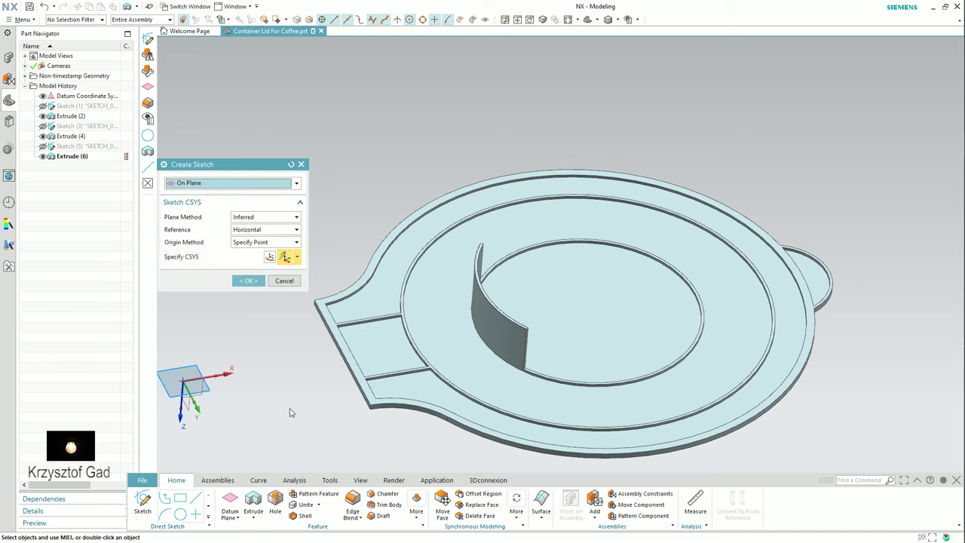
click(427, 338)
click(249, 280)
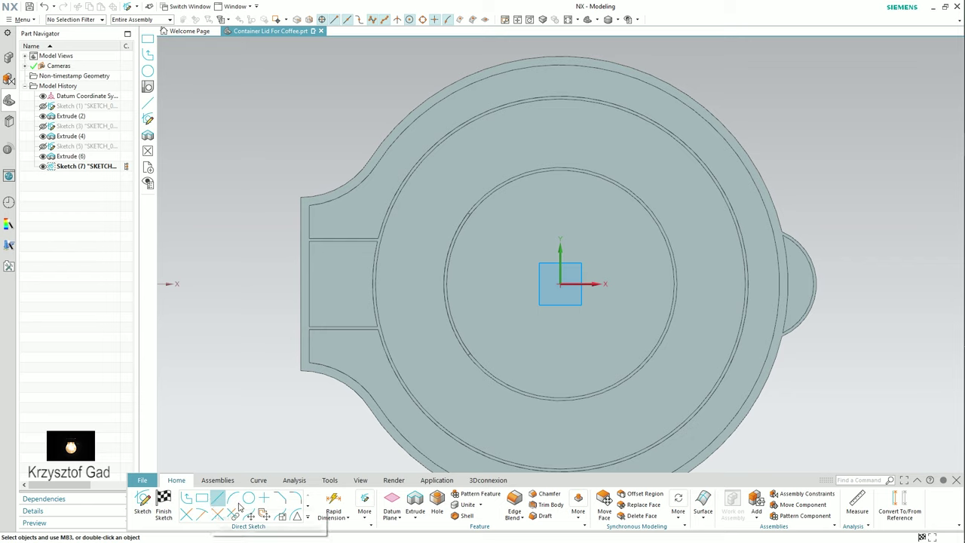
click(245, 502)
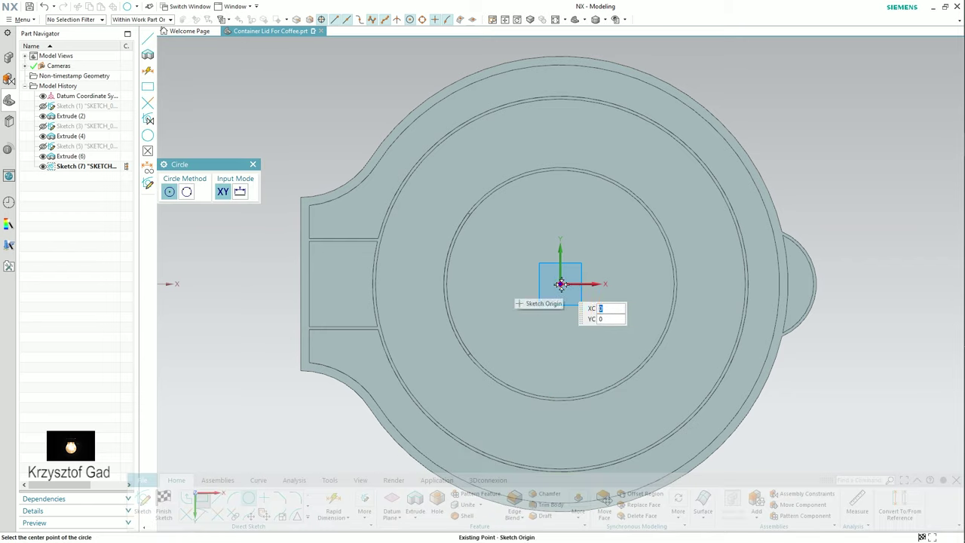
click(560, 283)
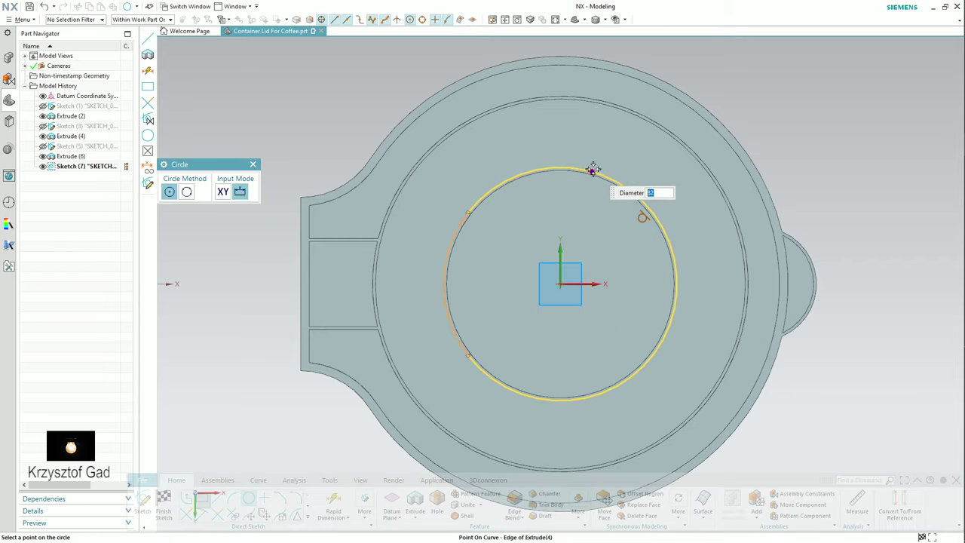
click(593, 169)
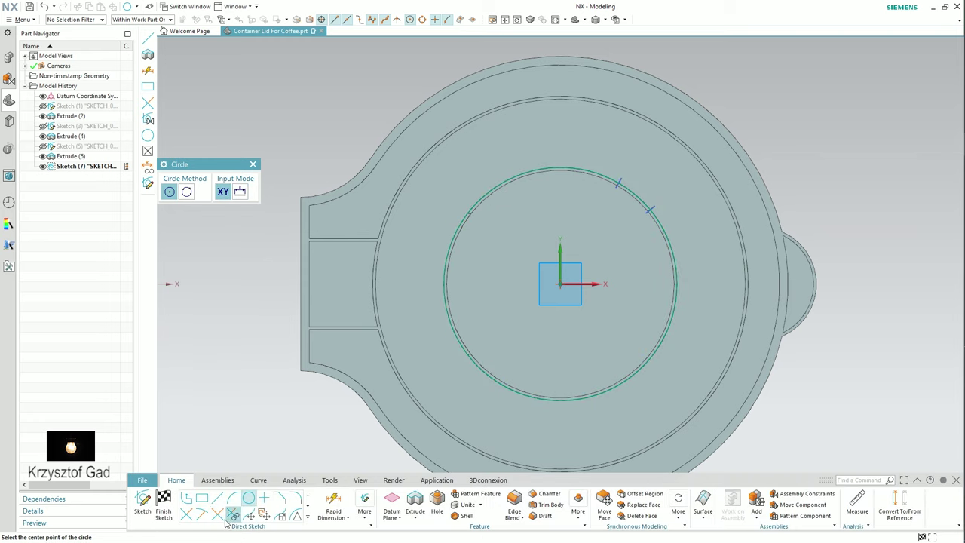
Draw the rib rectangle left of centre and dimension its thickness to 1 (p28).
click(202, 497)
click(416, 237)
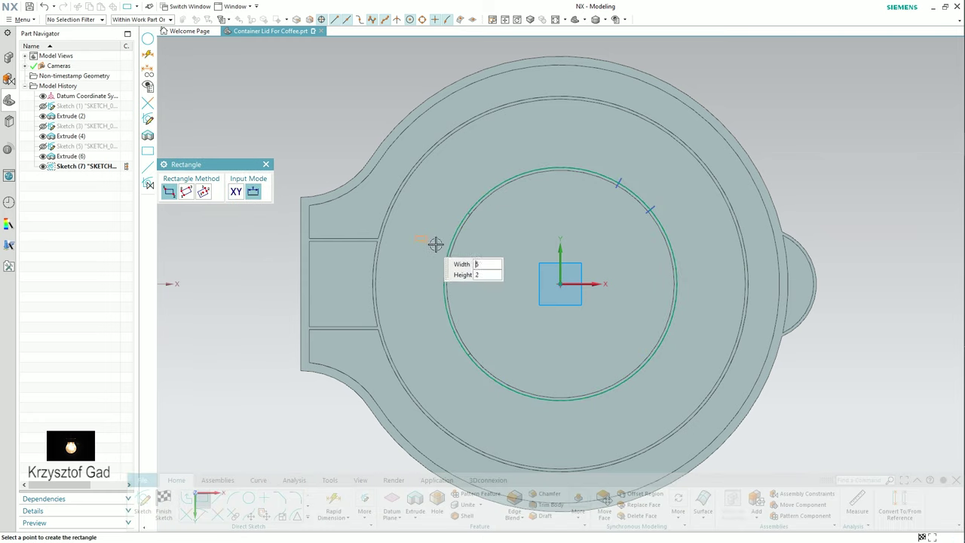
click(476, 247)
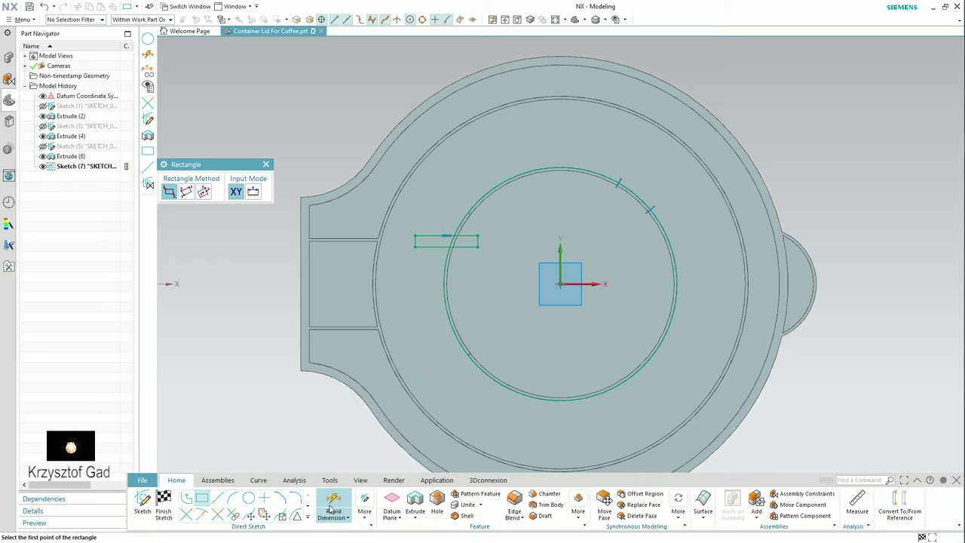
click(332, 505)
scroll(408, 261, up, 4)
scroll(363, 261, up, 2)
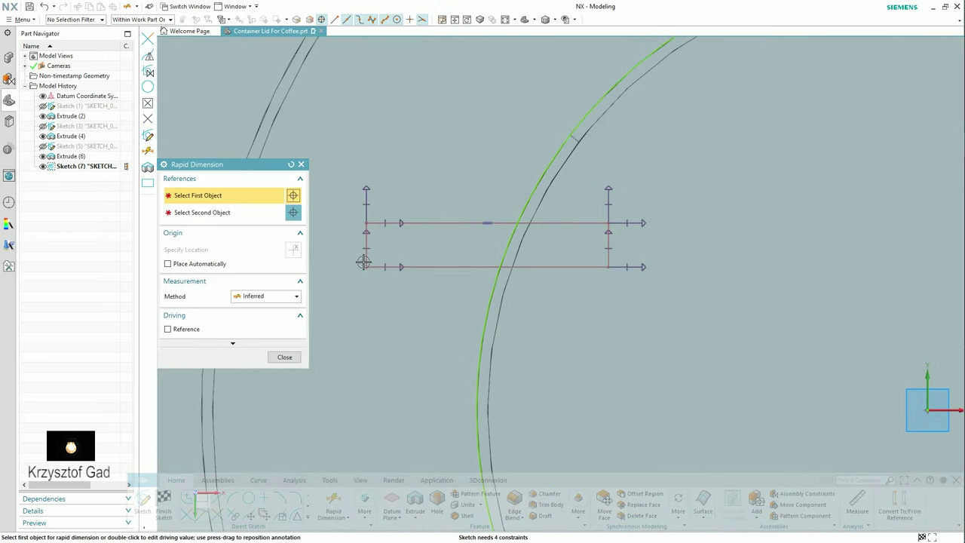
click(363, 261)
click(334, 171)
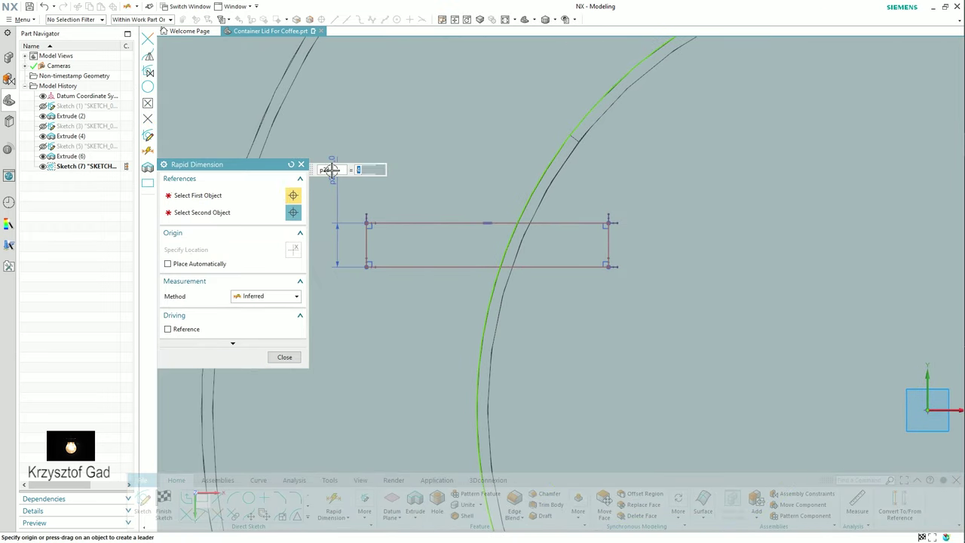
key(Return)
scroll(502, 247, down, 1)
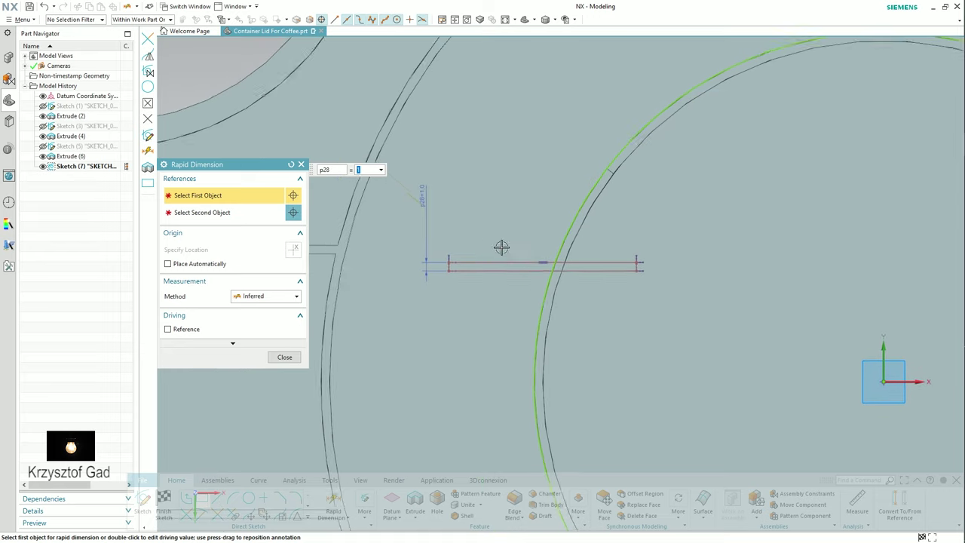
scroll(509, 275, down, 1)
Dimension the rib's top edge 15 mm above the sketch origin (p29).
click(550, 266)
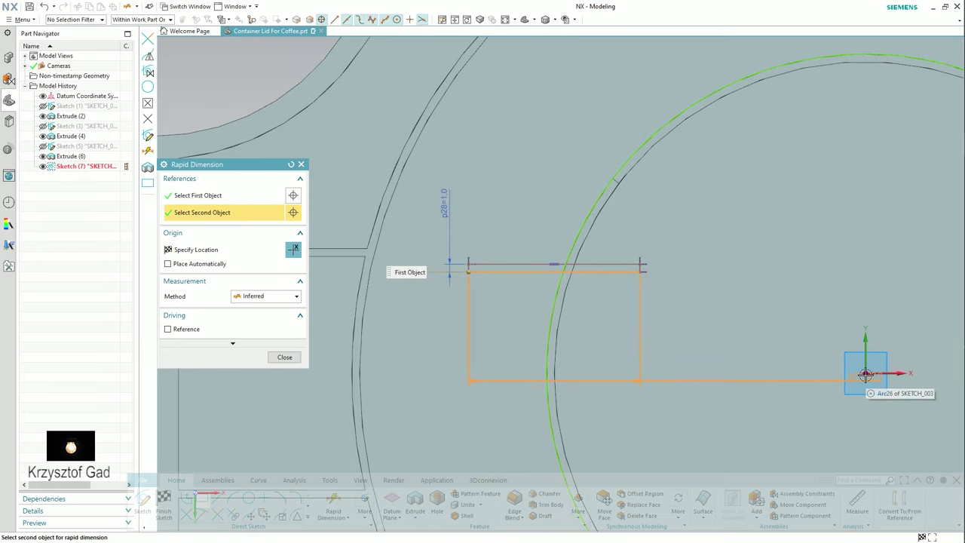
click(866, 372)
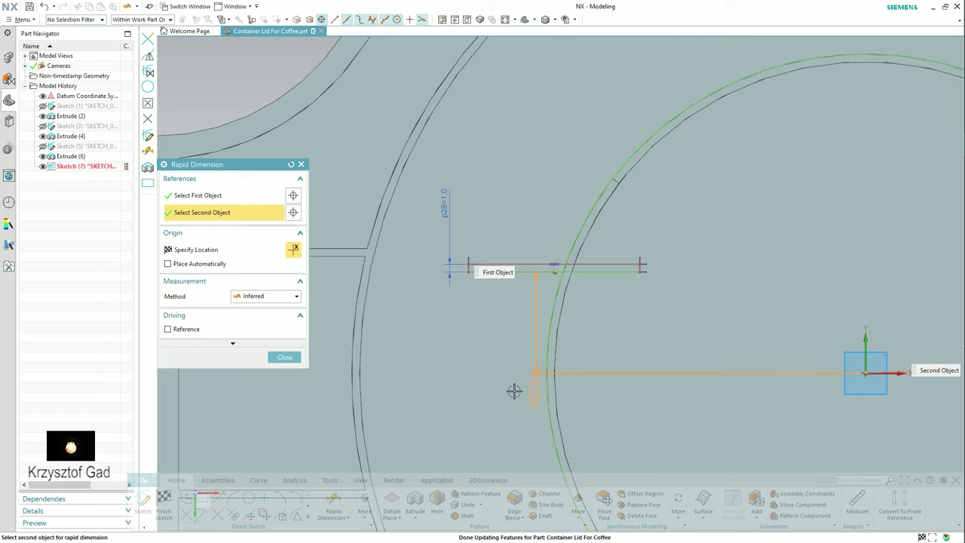
click(389, 323)
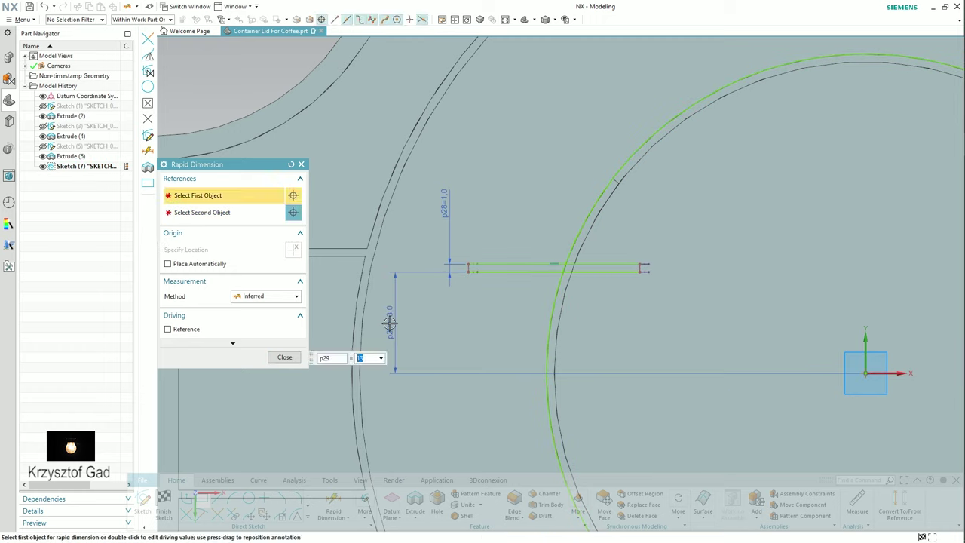
text(15)
key(Return)
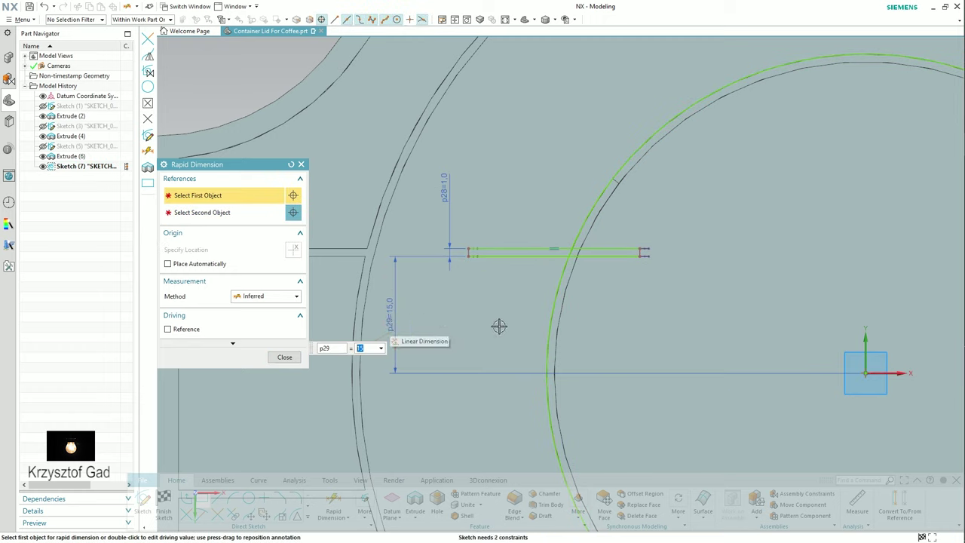
Dimension the rib's left end 47.08 mm horizontally from the arc centre (p30).
click(864, 367)
scroll(458, 303, up, 2)
scroll(464, 313, up, 2)
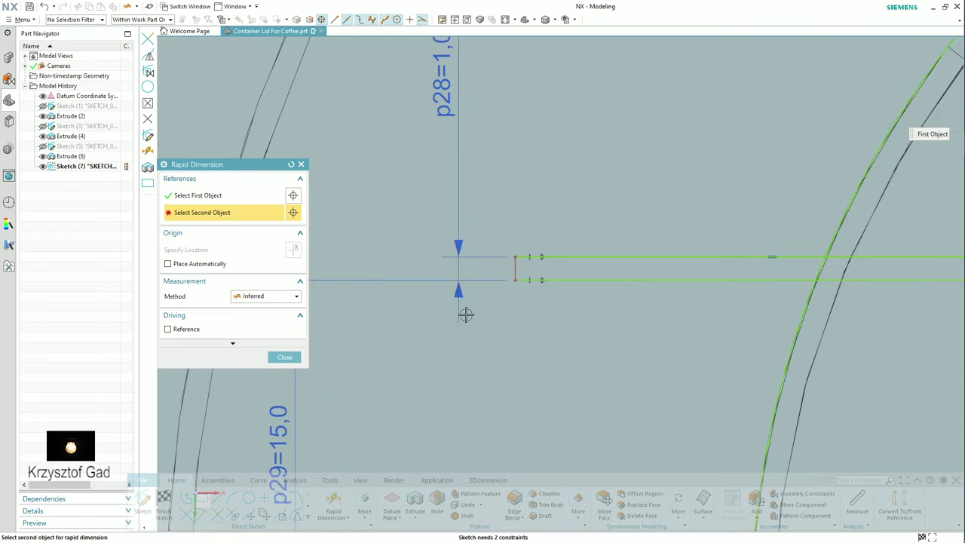
scroll(471, 305, up, 2)
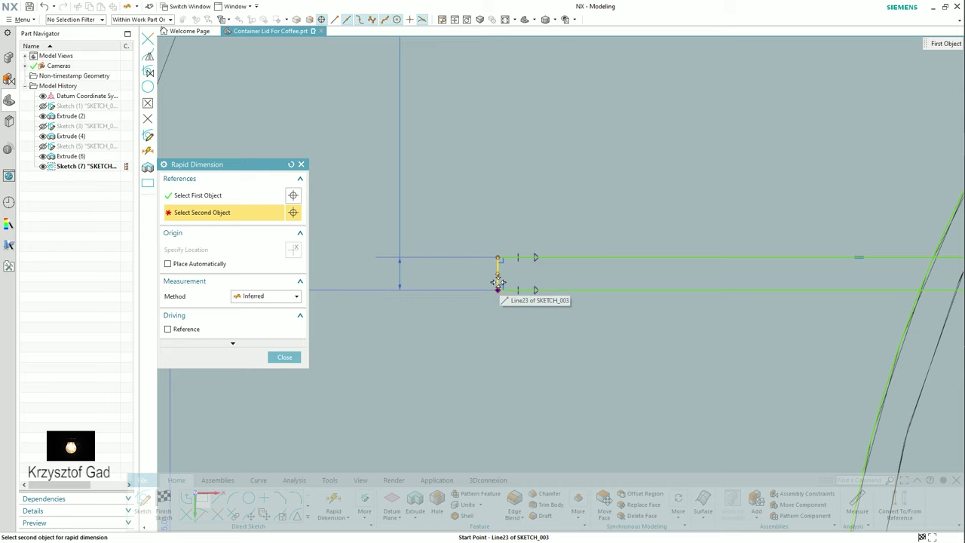
click(498, 286)
scroll(520, 301, down, 2)
scroll(542, 237, down, 2)
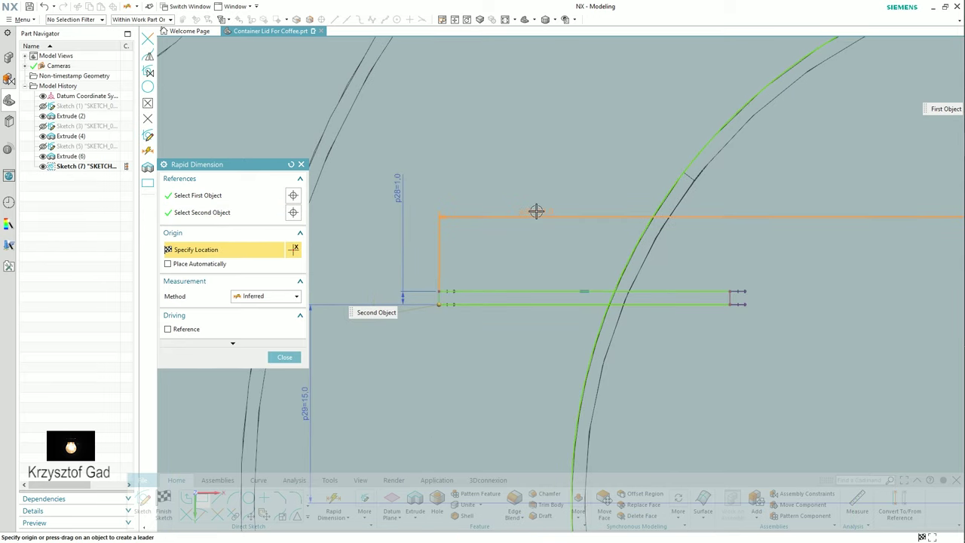
click(536, 210)
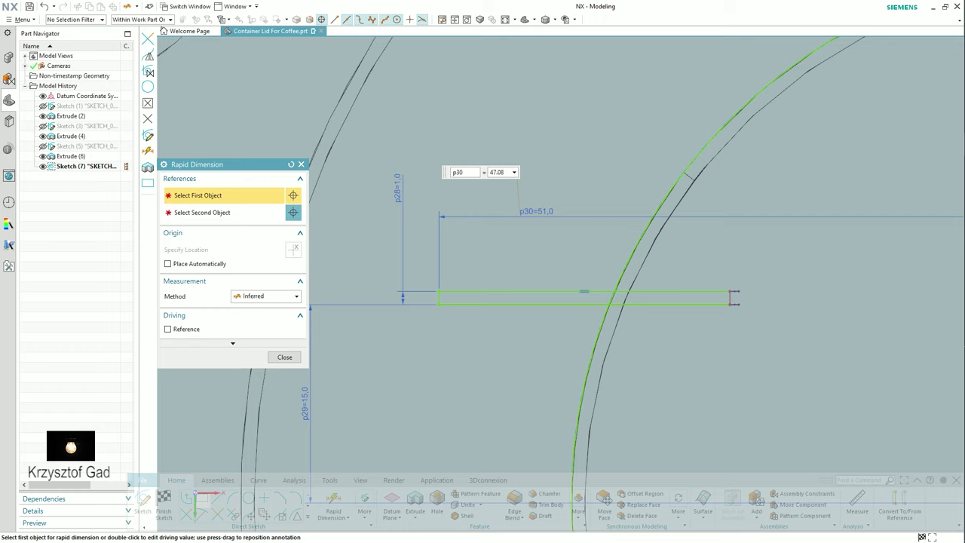
key(Return)
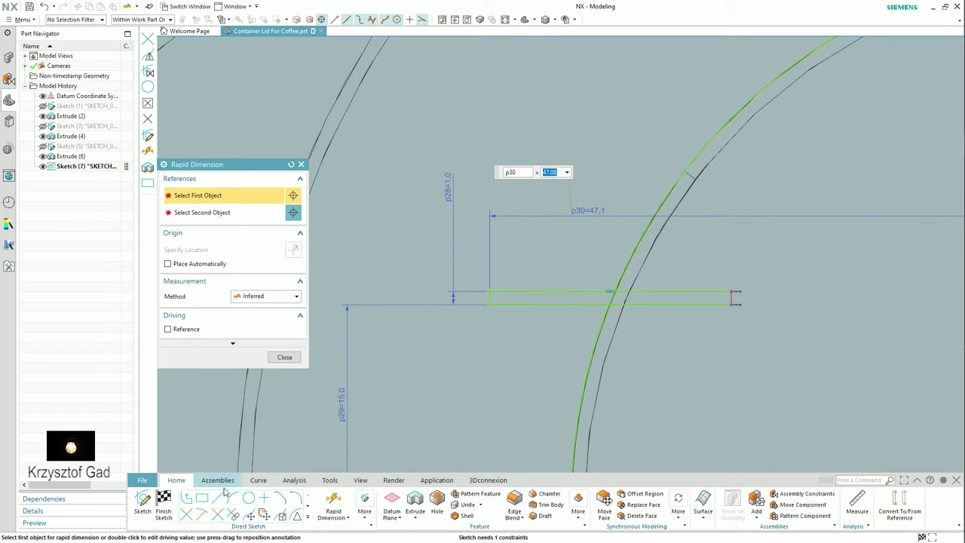
Trim the rib rectangle back to the arc wall.
click(188, 514)
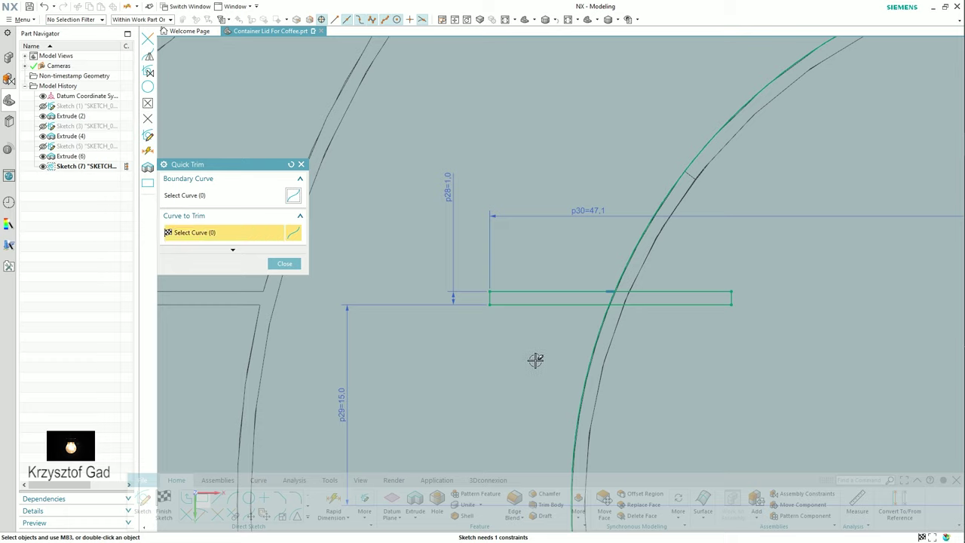
drag(539, 354, 647, 336)
drag(646, 236, 630, 219)
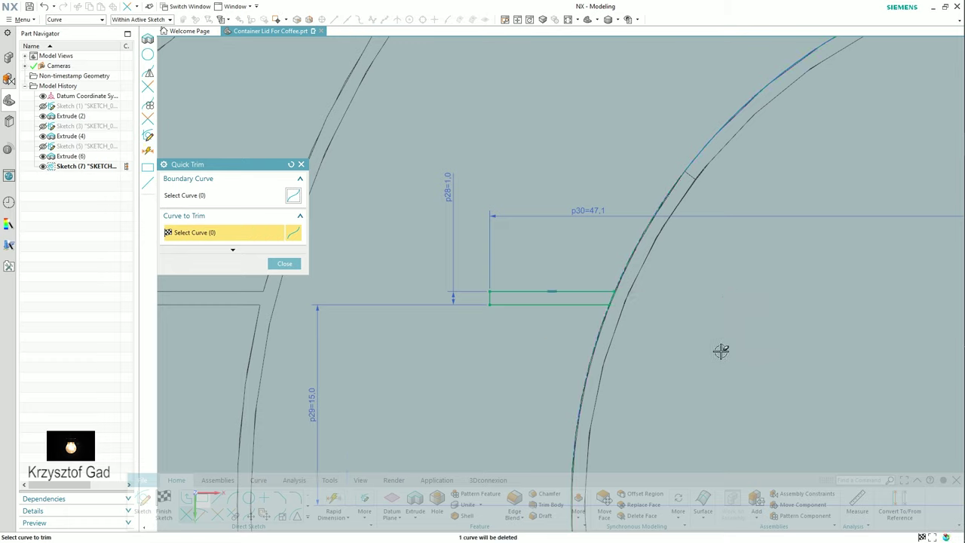
click(281, 268)
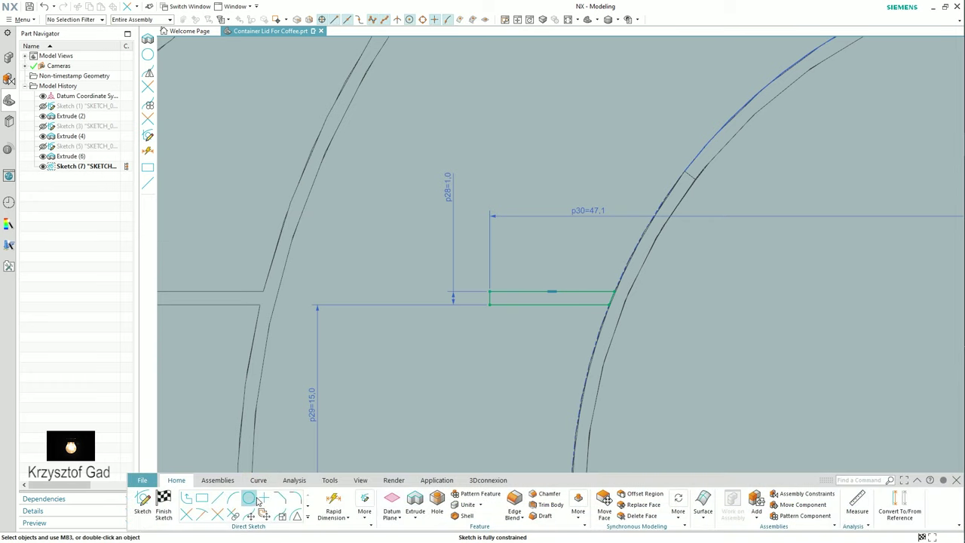
Mirror the connected rib curves across the horizontal axis.
click(307, 517)
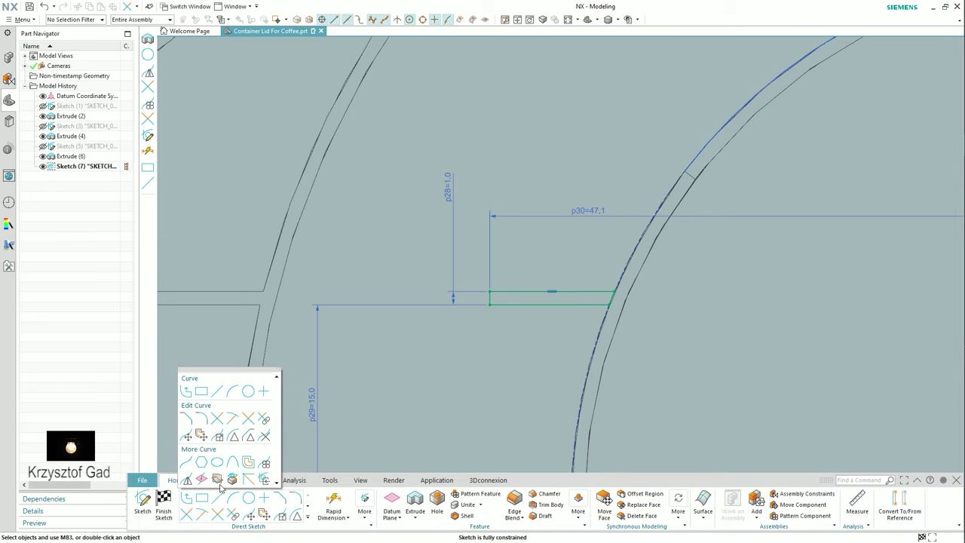
click(199, 480)
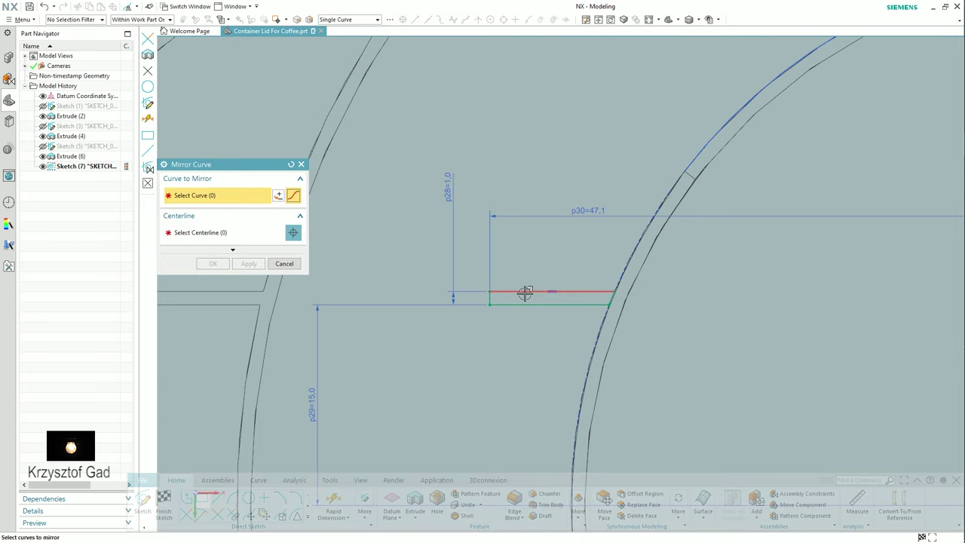
click(371, 21)
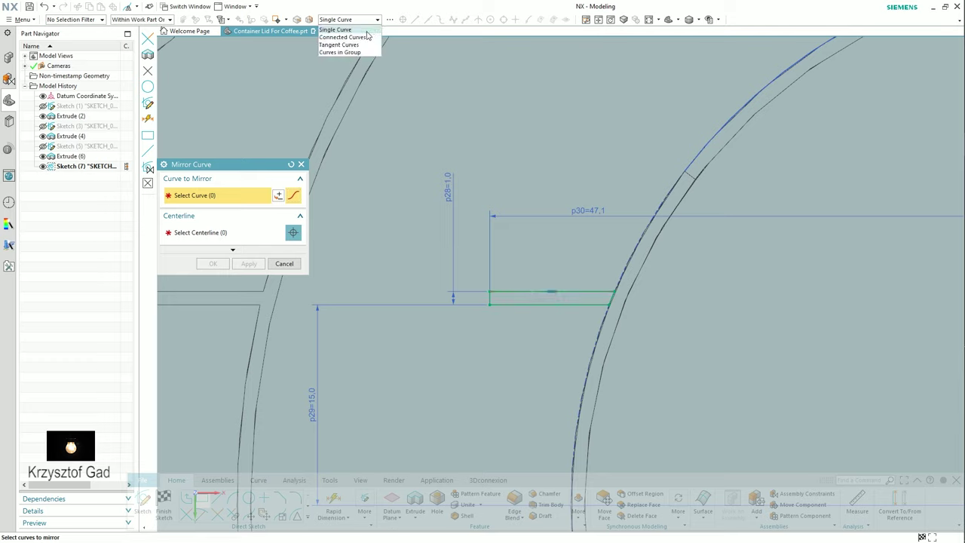
click(367, 38)
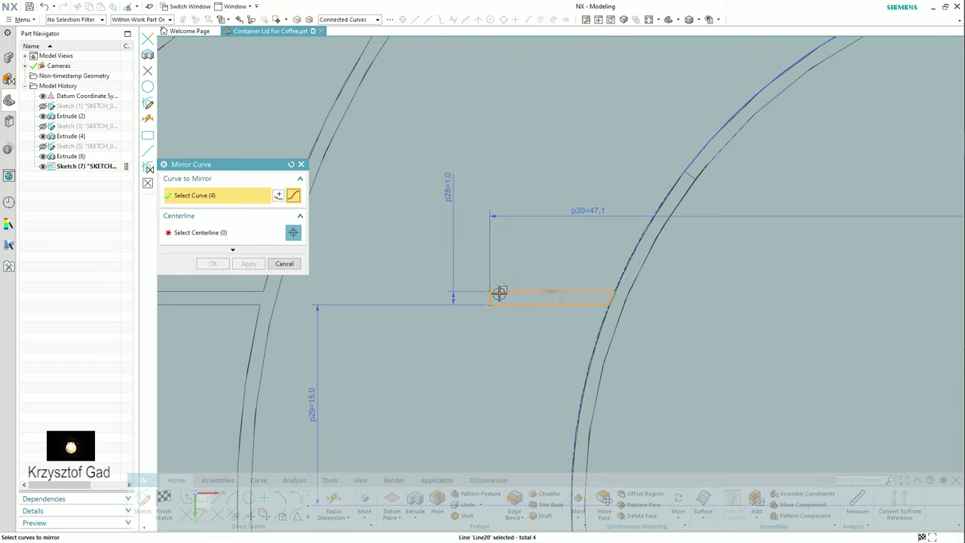
click(197, 232)
scroll(445, 291, down, 3)
scroll(445, 291, down, 2)
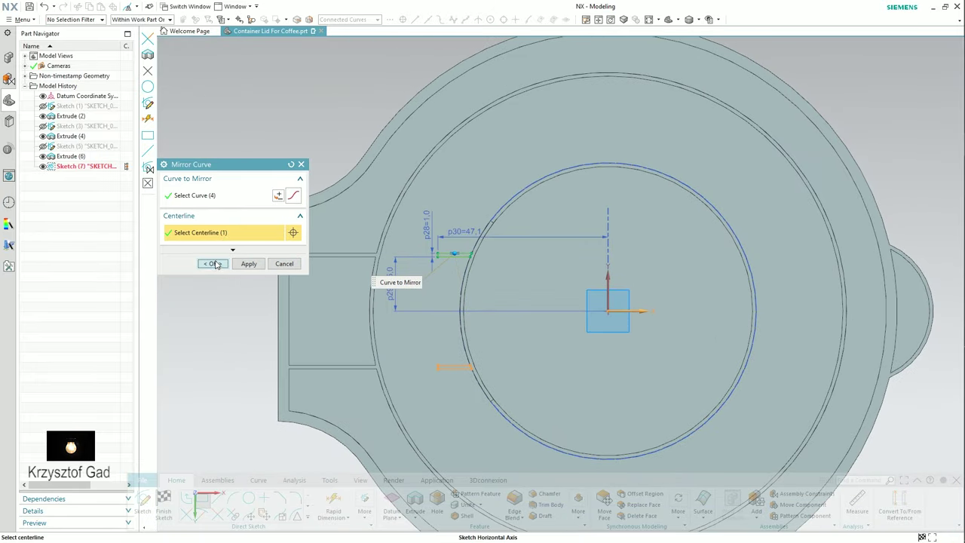
click(212, 264)
Finish Sketch (7) and extrude both rib strips 13 mm, united with the lid.
click(166, 497)
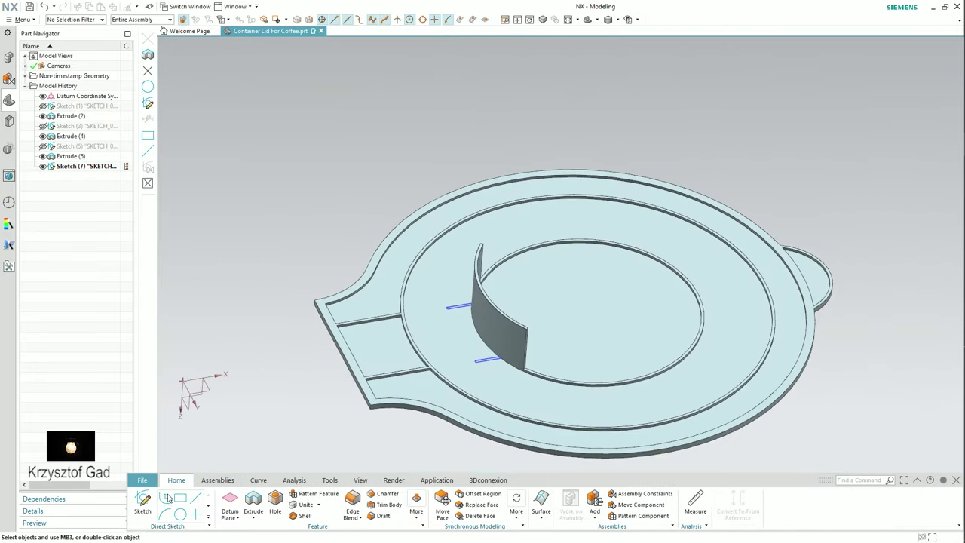
click(253, 499)
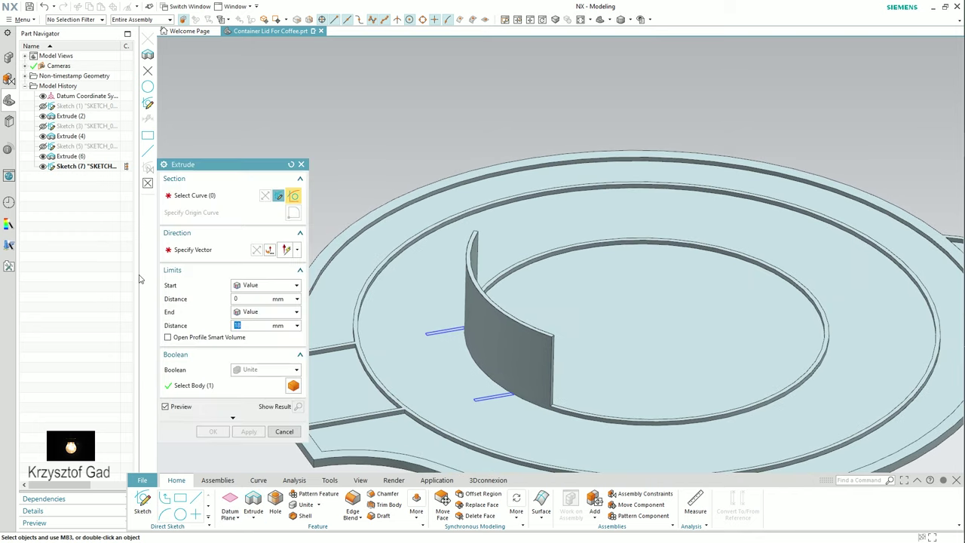
click(86, 171)
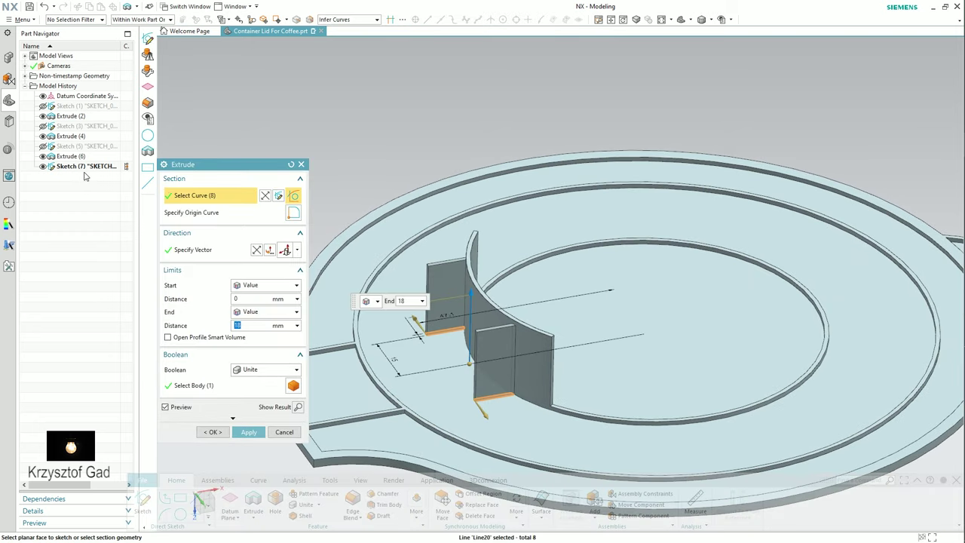
text(13)
key(Return)
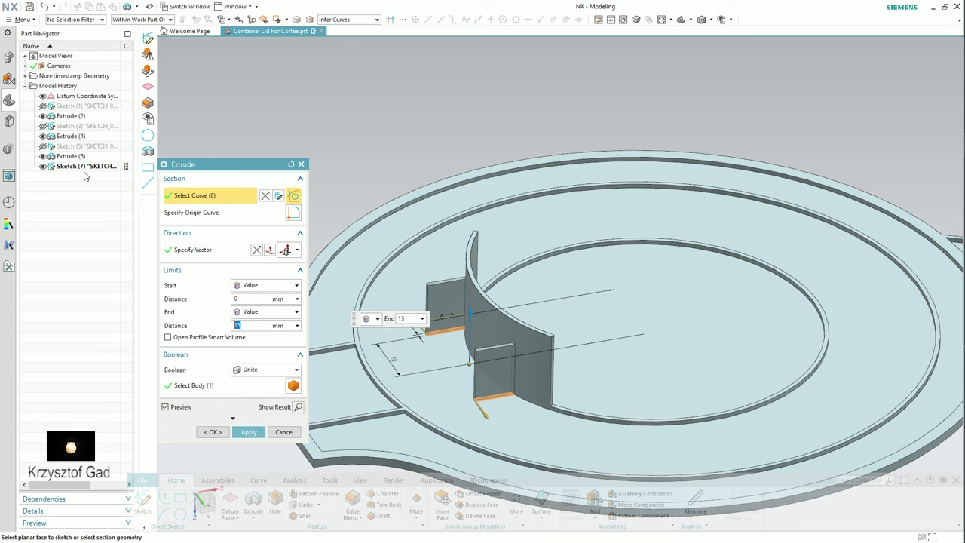
click(212, 434)
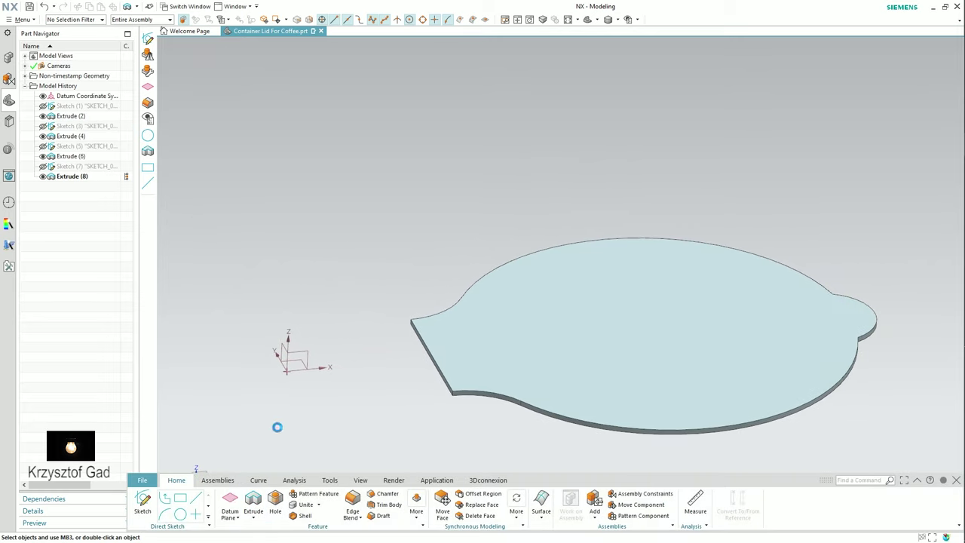
Create Datum Plane (9) 28.5 mm off the XZ plane and start Sketch (10) on it.
click(311, 351)
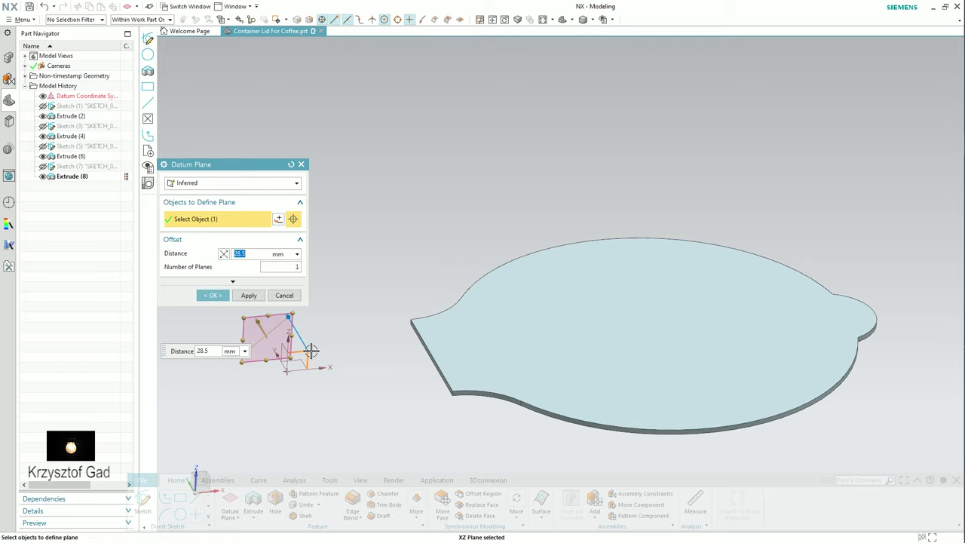
click(220, 296)
click(143, 503)
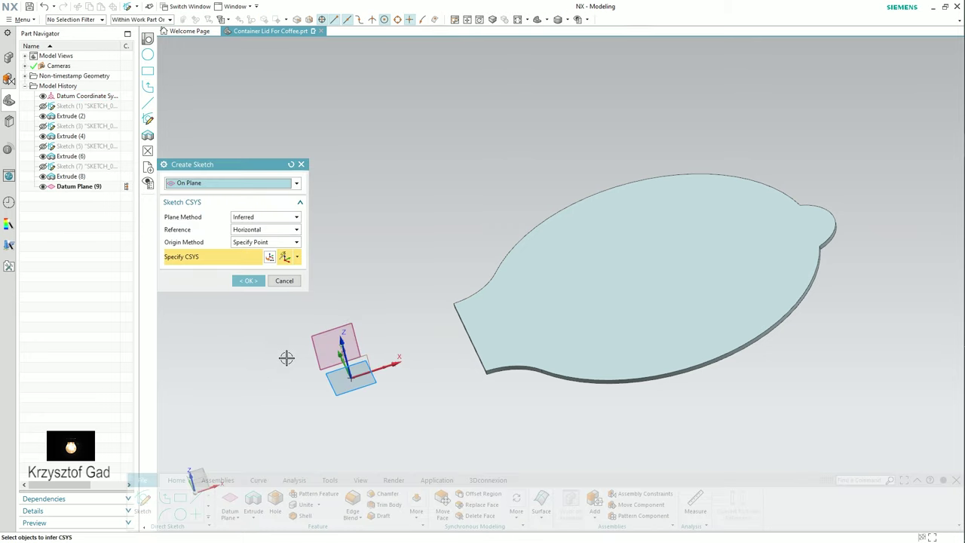
click(331, 343)
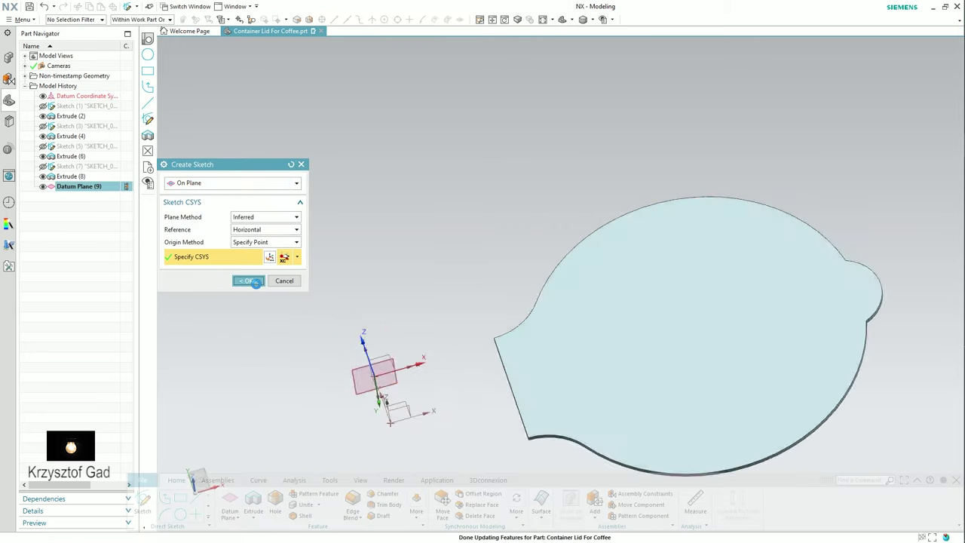
click(250, 280)
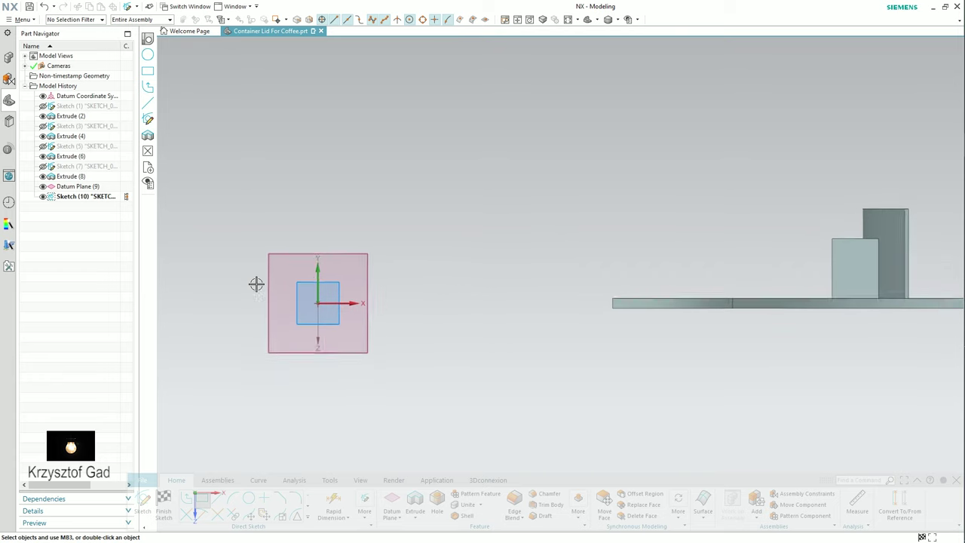
Draw a line leftward along the lid's base edge and a circle through its end.
click(223, 504)
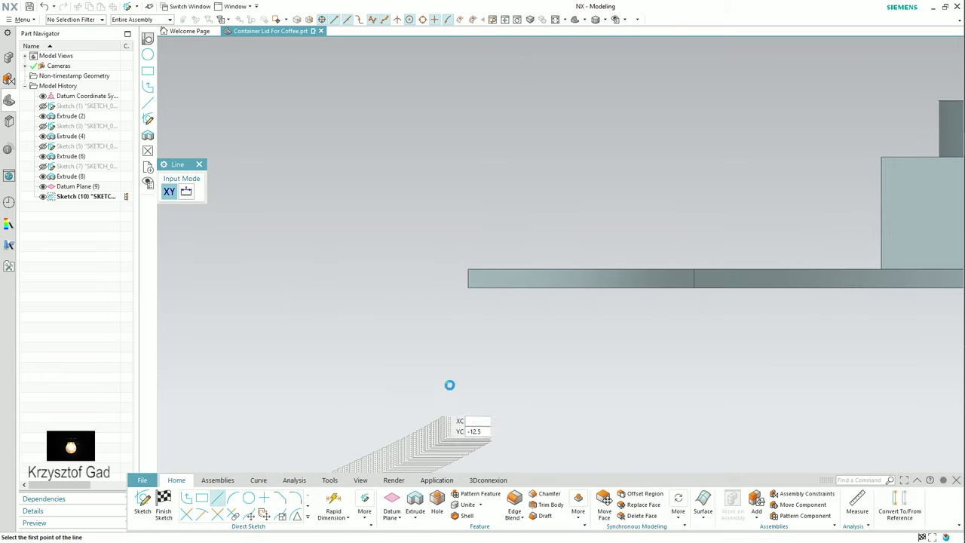
click(582, 287)
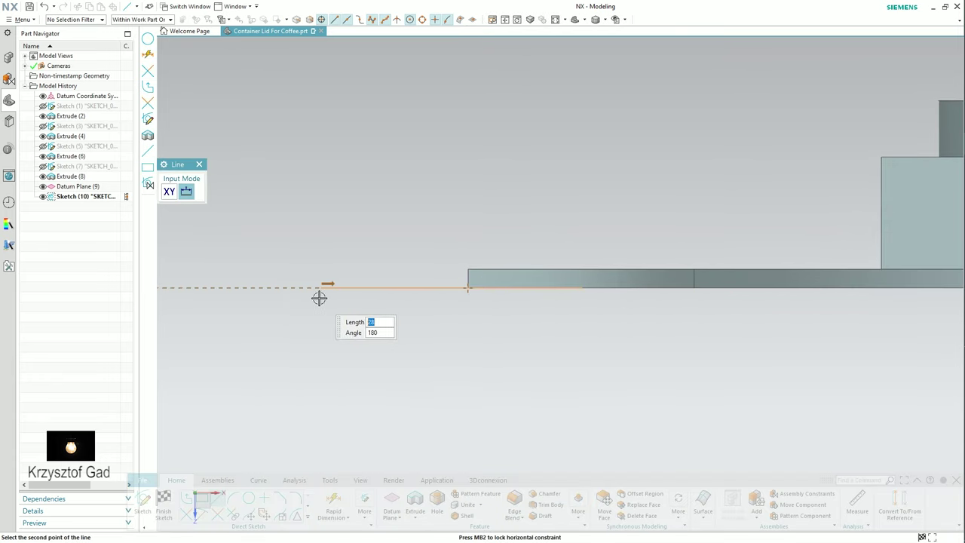
click(320, 287)
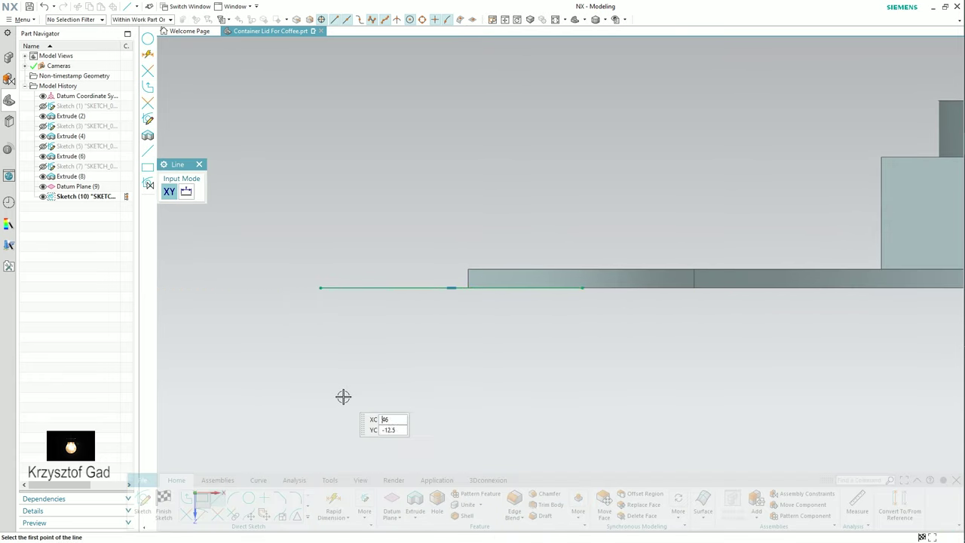
click(248, 499)
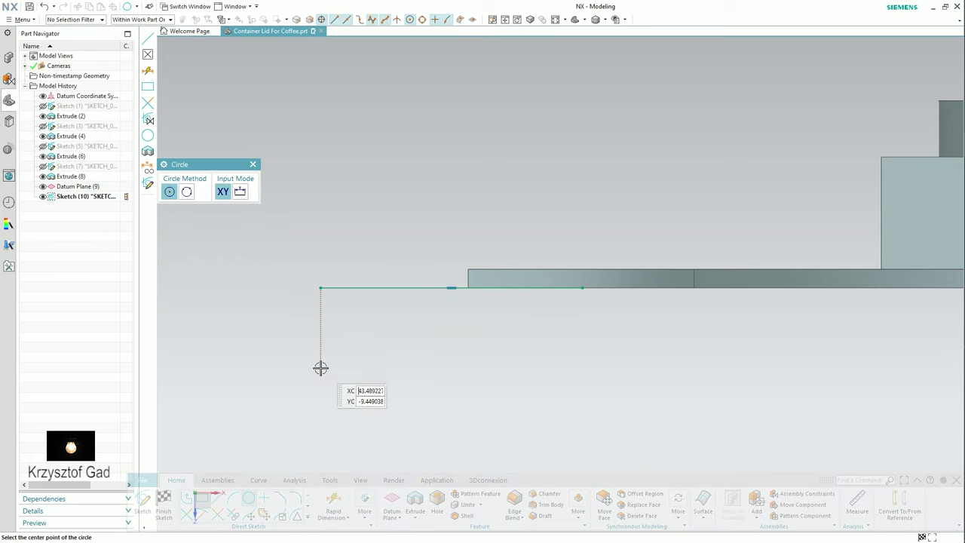
click(320, 371)
click(320, 289)
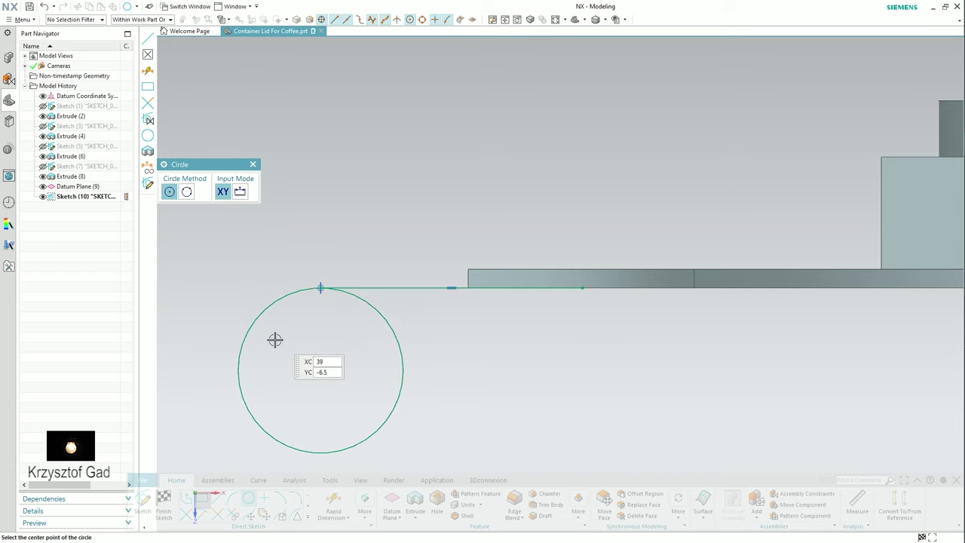
Dimension the circle to diameter 3.
click(333, 501)
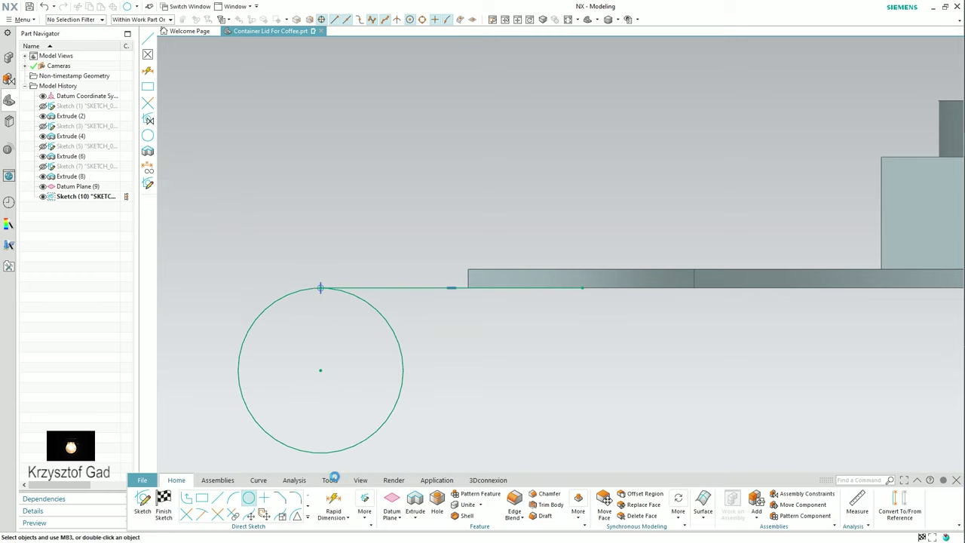
shift+middle_drag(305, 317, 433, 309)
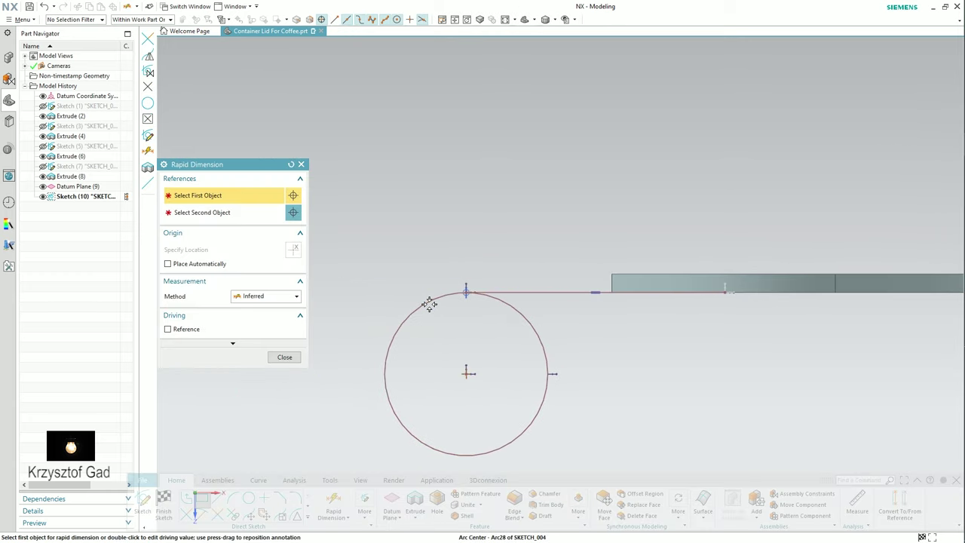
click(430, 301)
click(381, 275)
text(3)
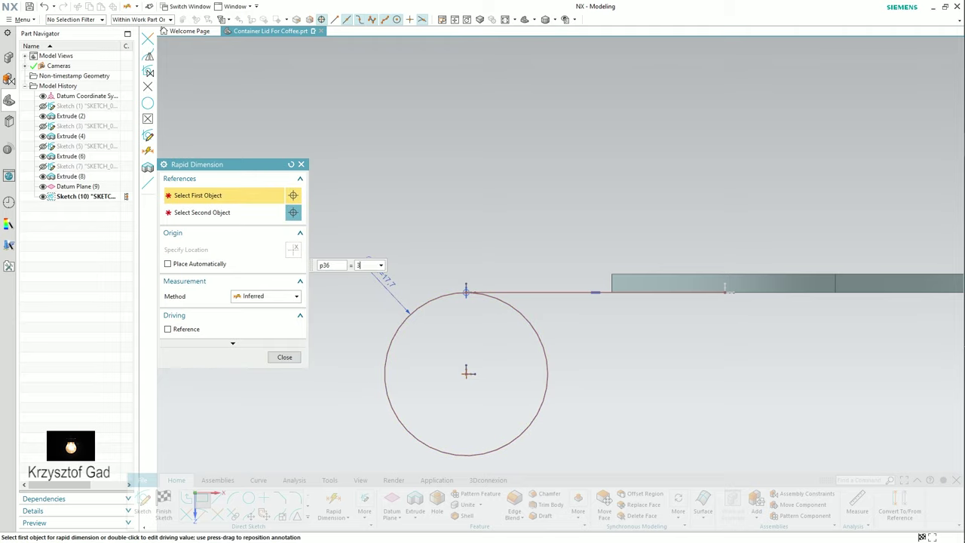
key(Return)
scroll(475, 368, down, 2)
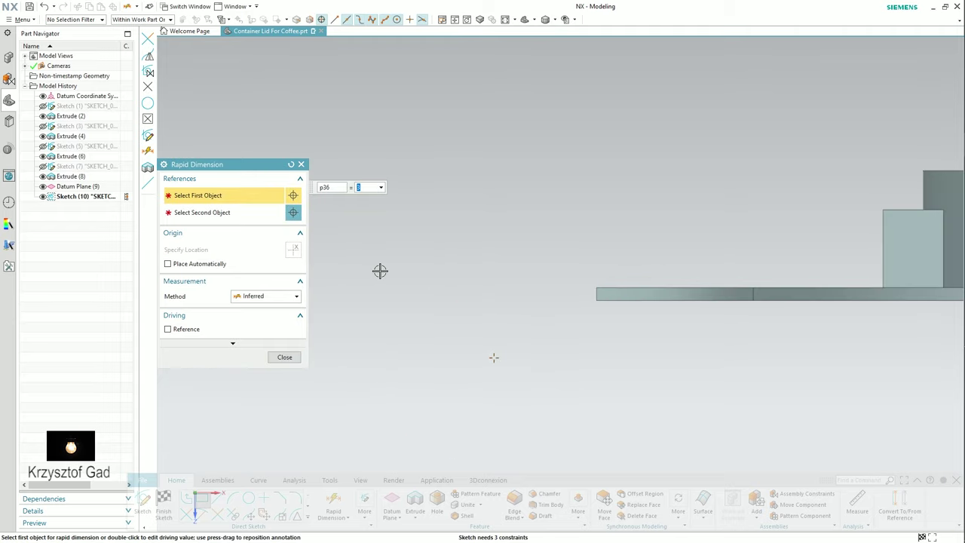
scroll(580, 362, down, 1)
scroll(381, 270, up, 2)
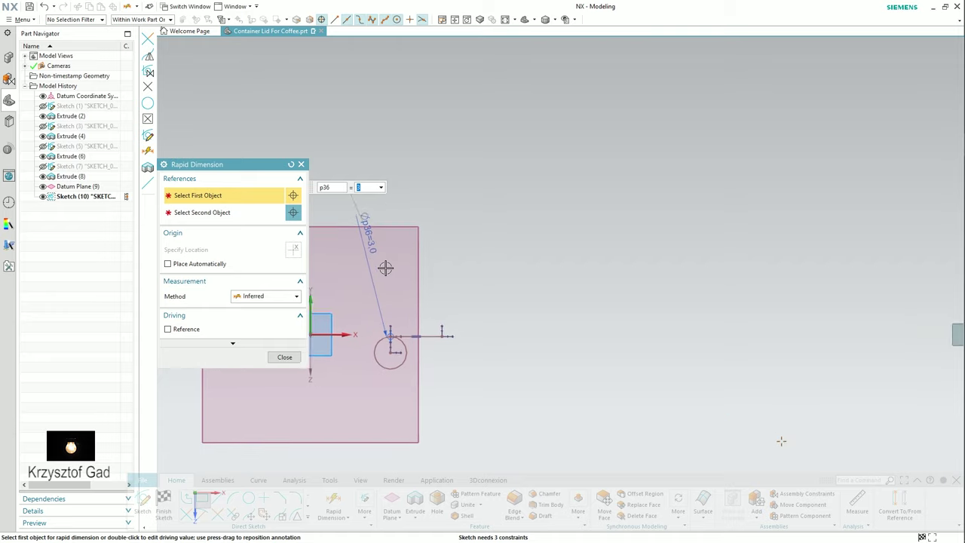
scroll(383, 271, up, 2)
scroll(385, 271, up, 1)
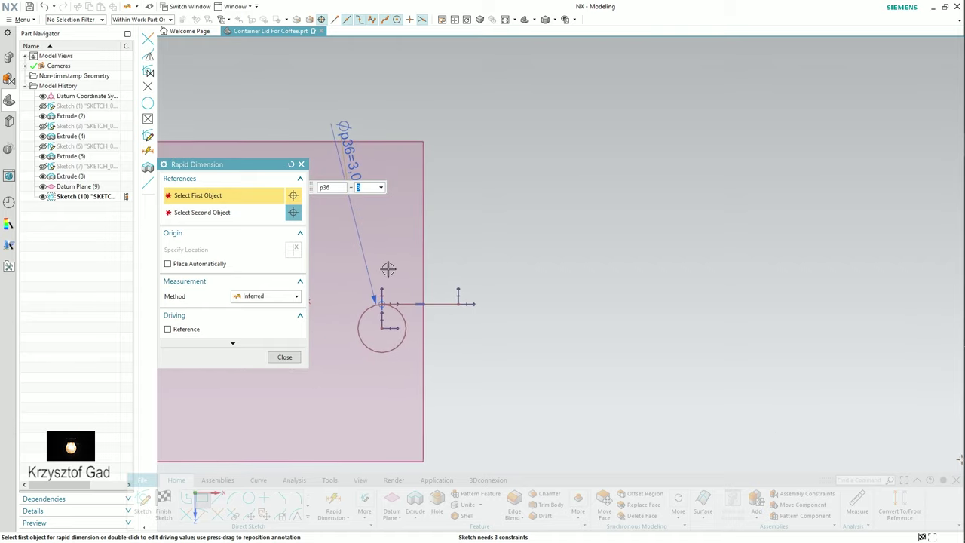
Dimension the circle centre 2 mm horizontally from the bar's edge.
click(382, 329)
middle_drag(513, 351, 769, 310)
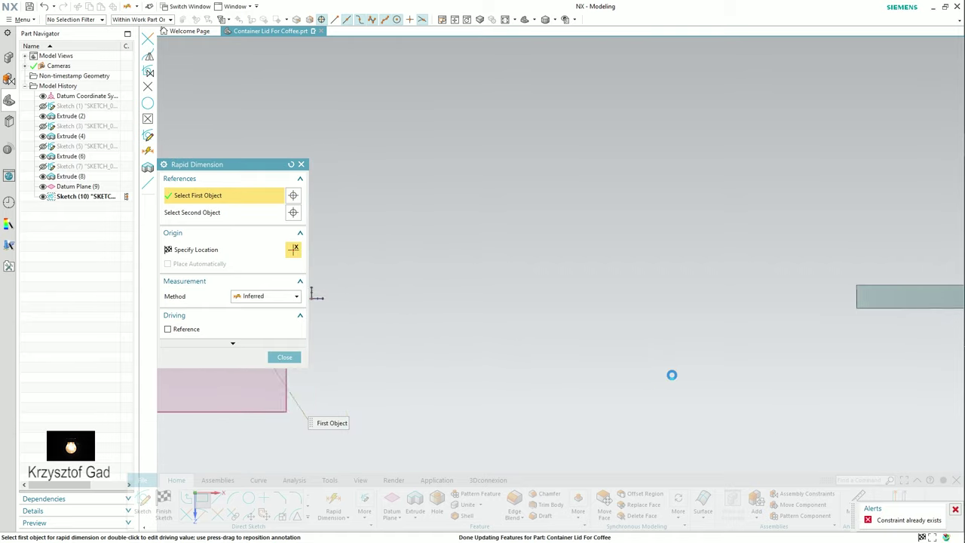
click(782, 300)
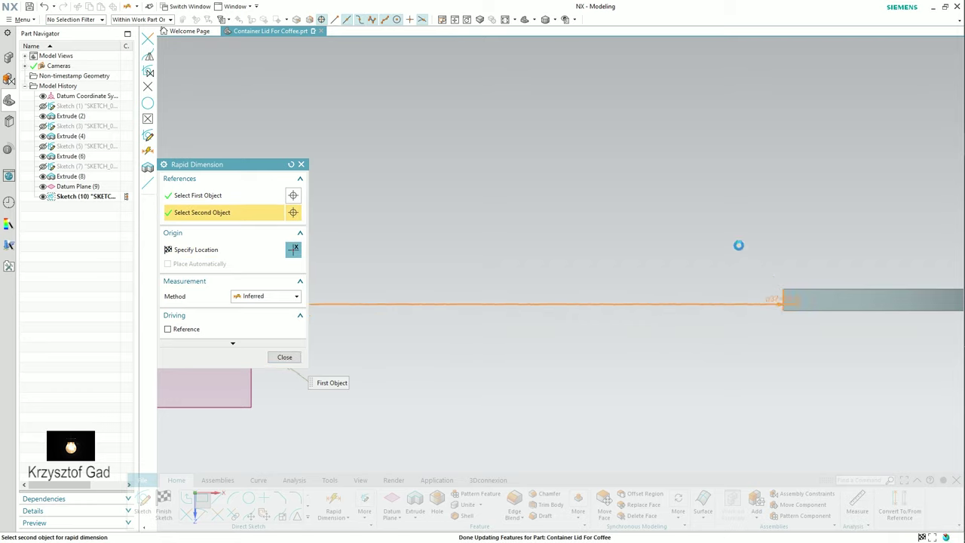
click(706, 206)
text(2)
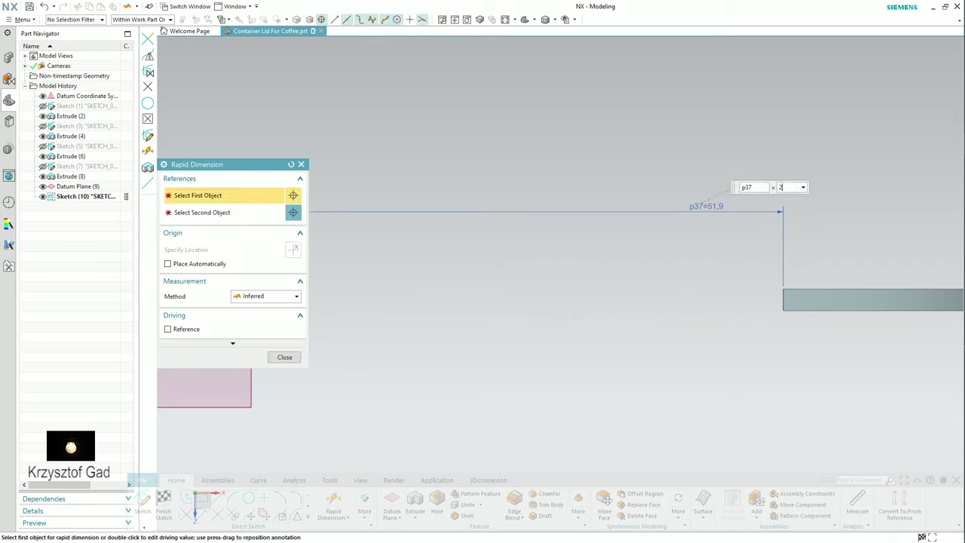
key(Return)
Add a 0 mm vertical offset between the line and the circle, then finish dimensioning.
scroll(704, 204, up, 5)
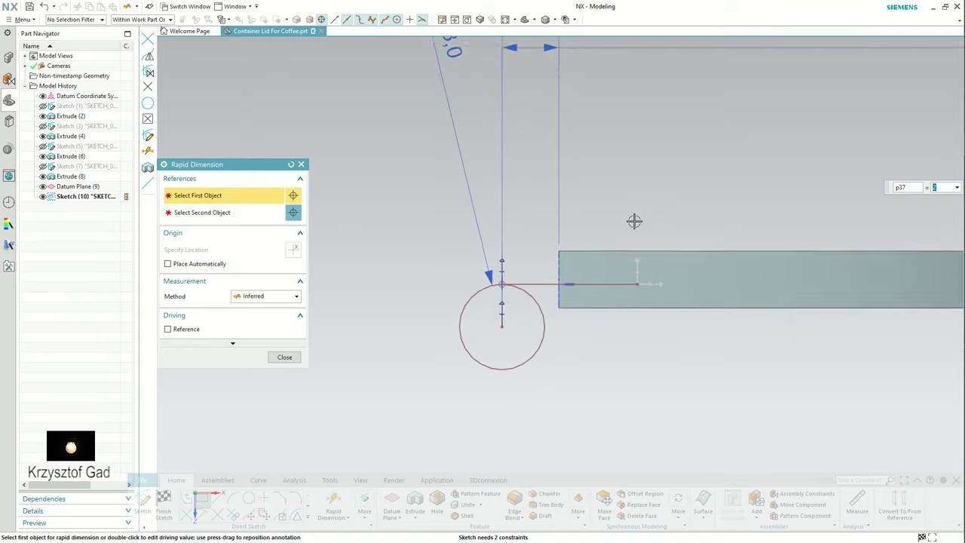
scroll(532, 274, up, 2)
scroll(566, 258, up, 2)
click(581, 256)
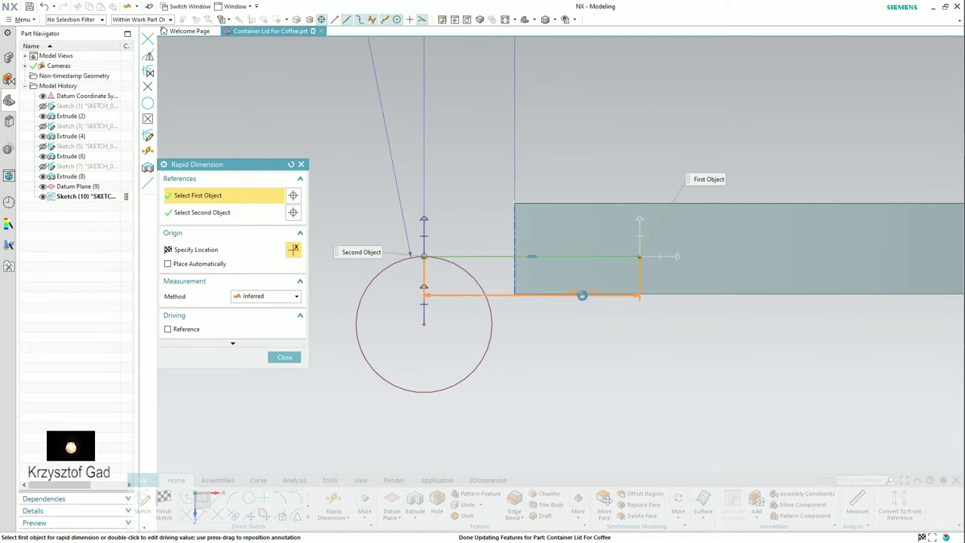
click(582, 294)
click(561, 276)
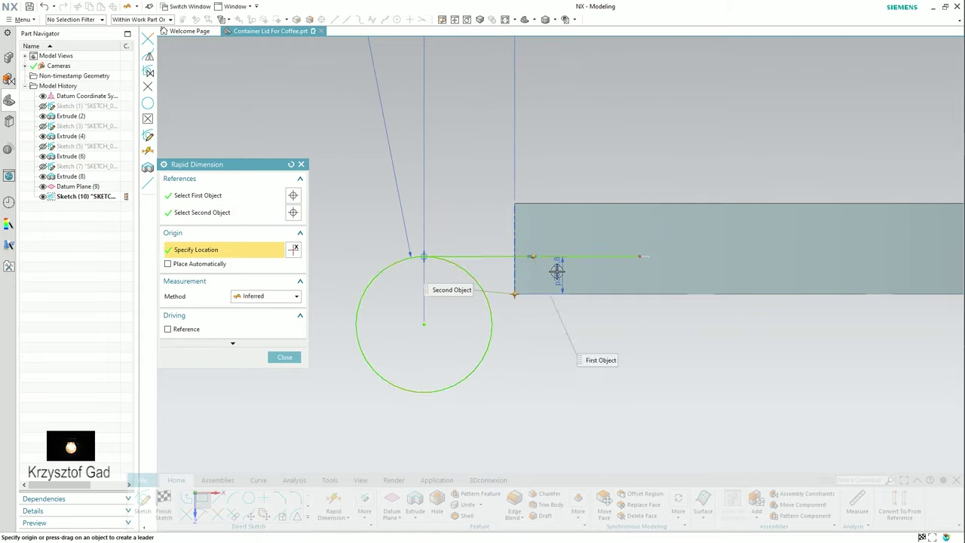
click(556, 271)
text(0)
key(Return)
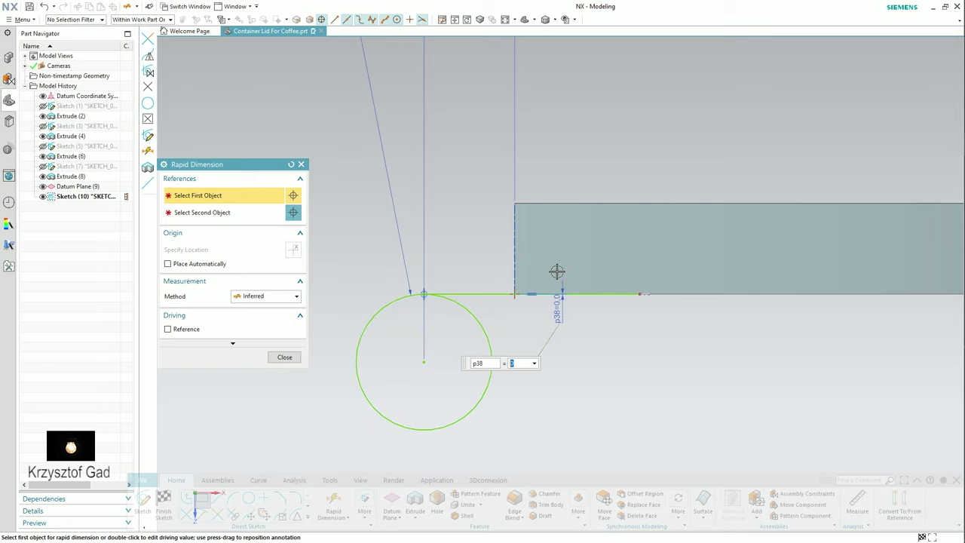
scroll(556, 271, down, 5)
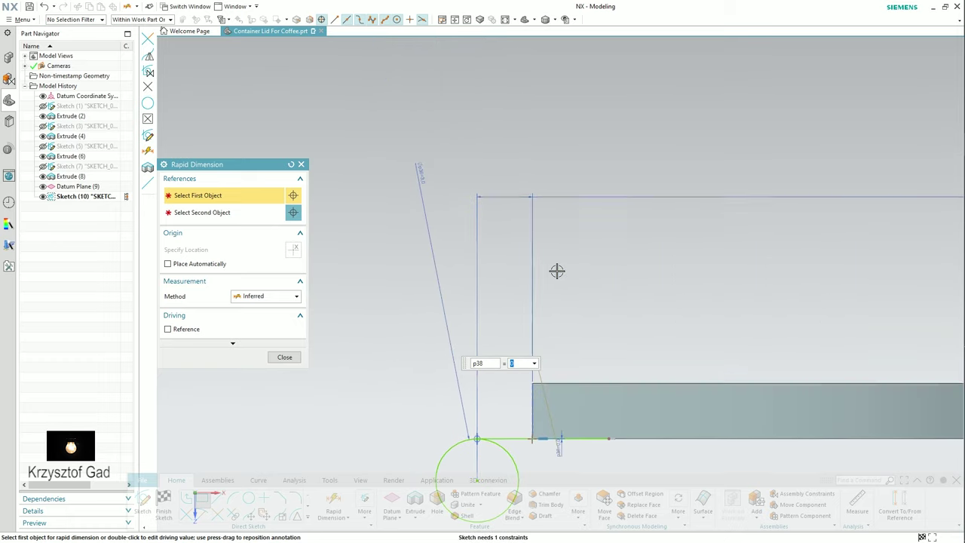
scroll(556, 271, down, 3)
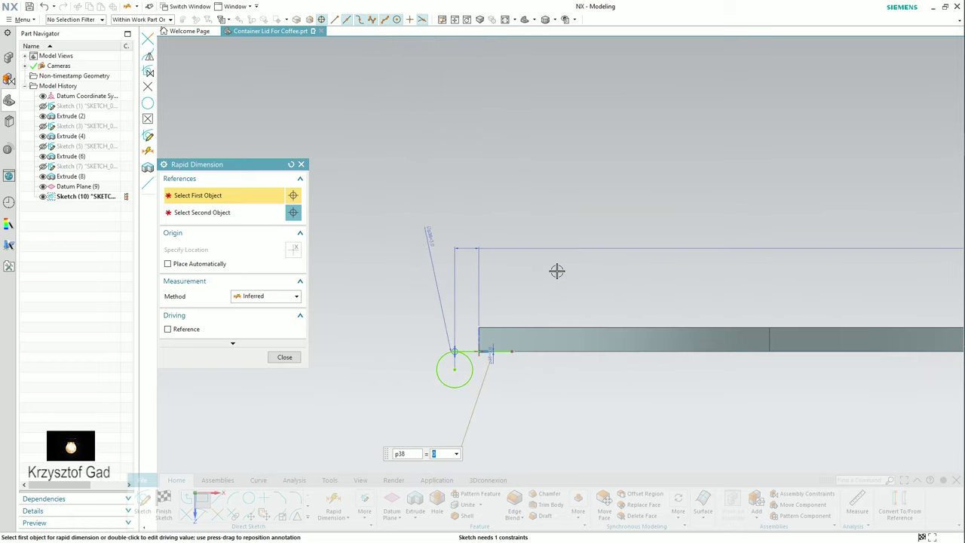
scroll(556, 271, down, 2)
key(Escape)
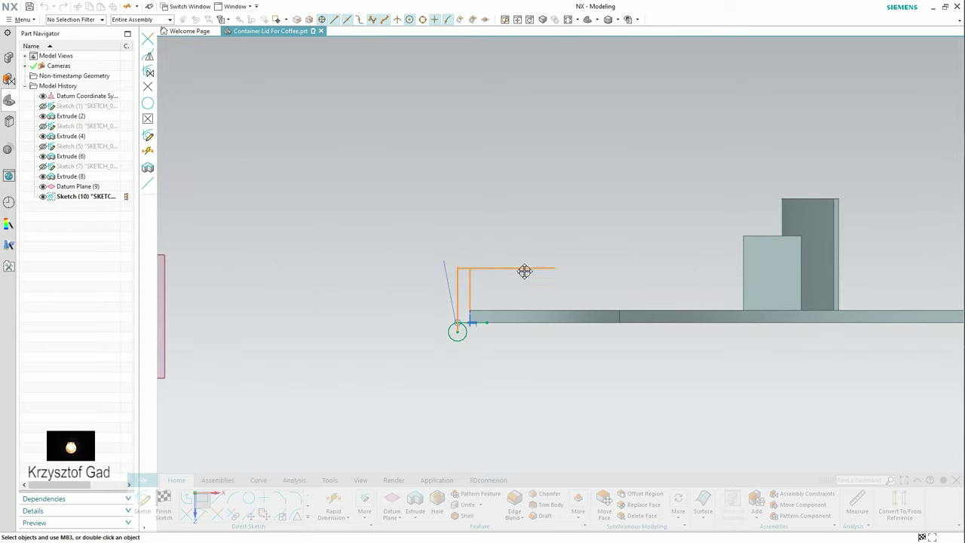
scroll(489, 240, up, 3)
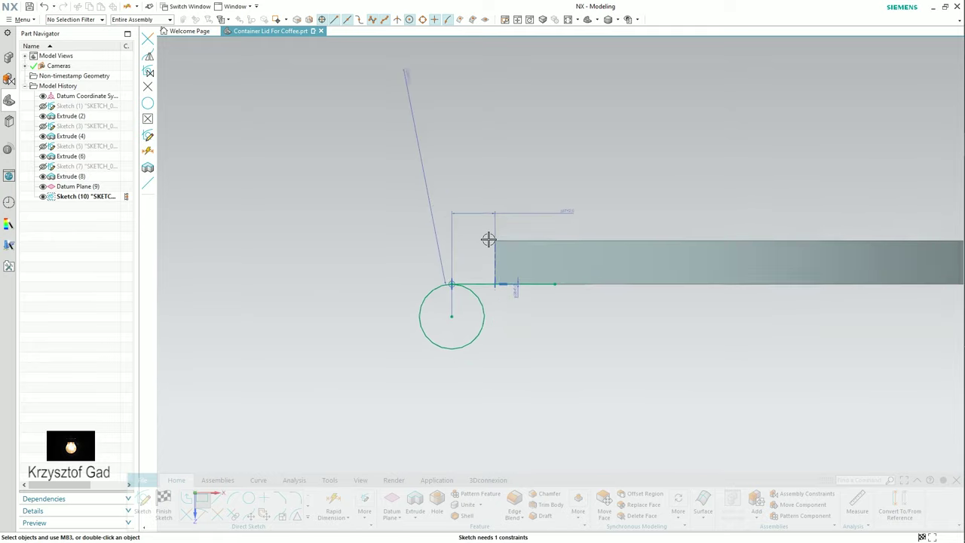
scroll(470, 265, up, 2)
scroll(426, 156, down, 1)
scroll(426, 156, down, 1)
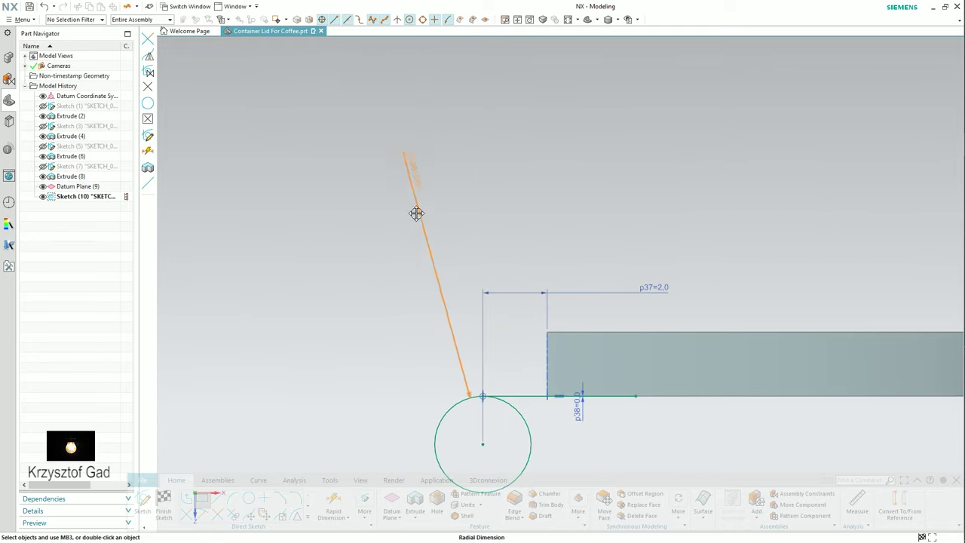
scroll(502, 420, up, 1)
scroll(498, 414, up, 2)
scroll(495, 411, up, 1)
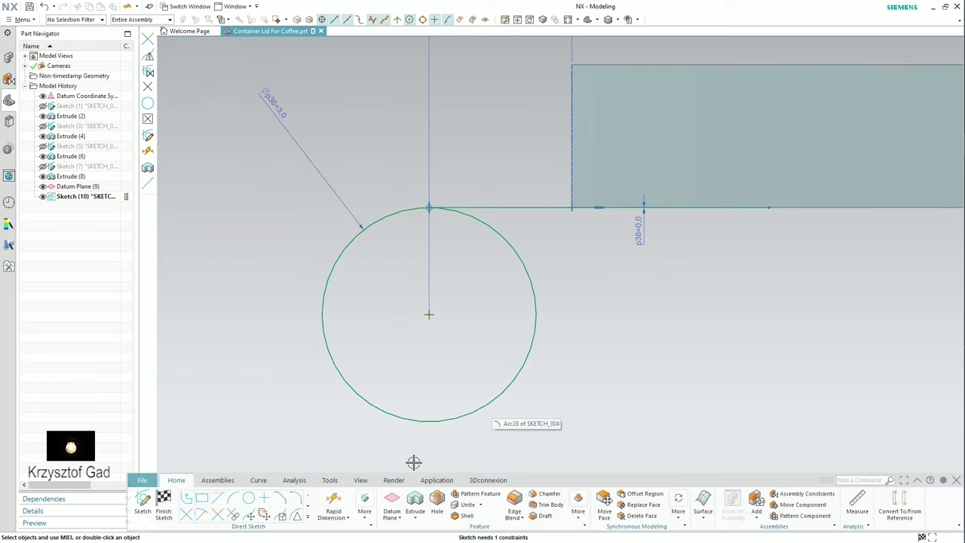
Draw a vertical line from the Ø3 circle's centre to its bottom, then start a second line there.
click(232, 498)
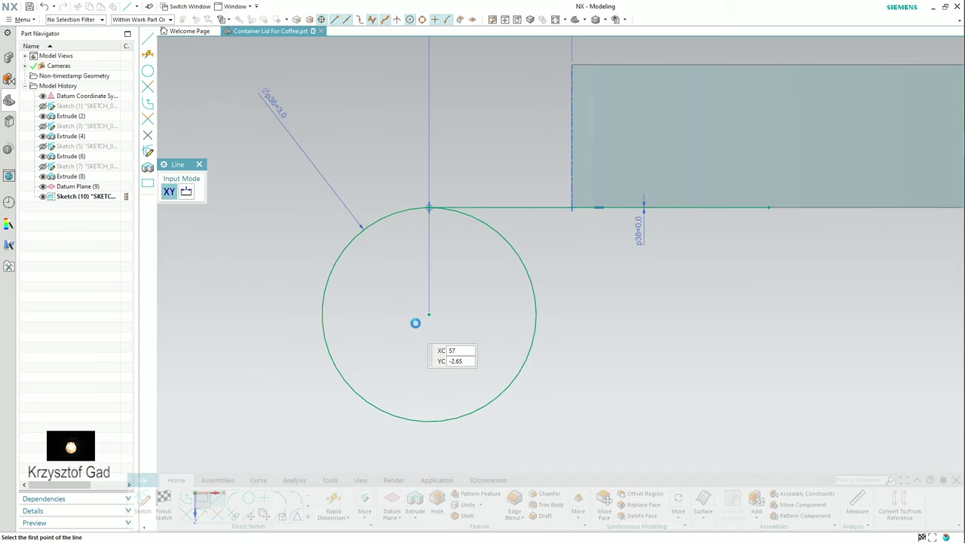
click(429, 315)
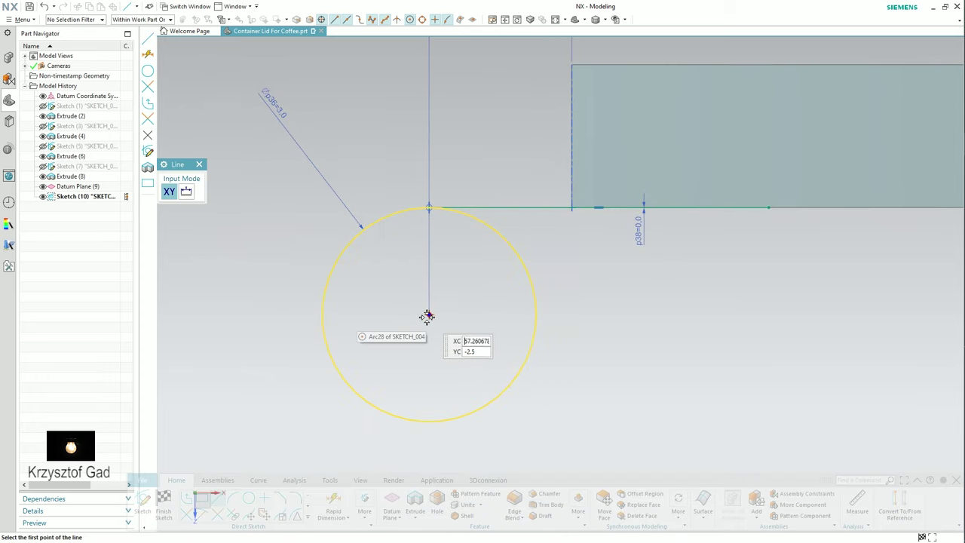
click(429, 421)
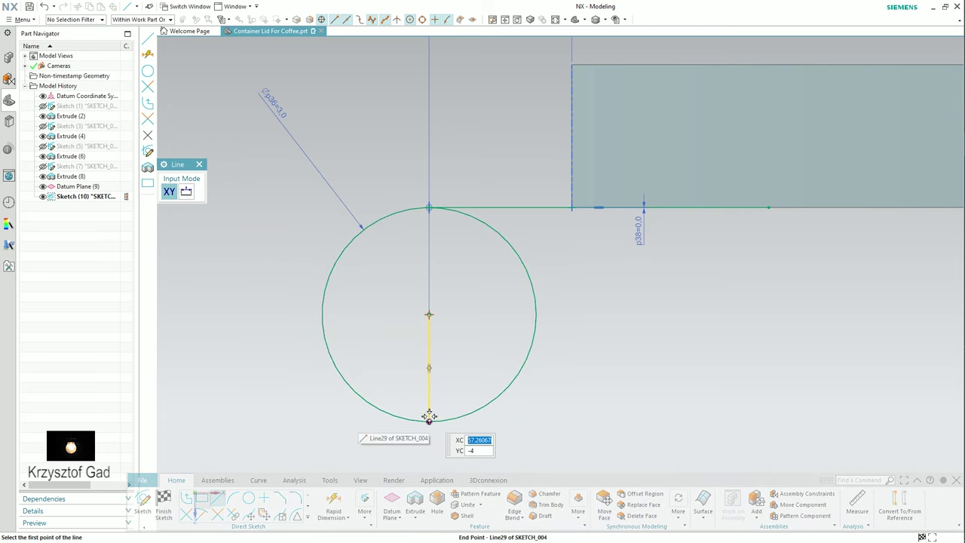
click(428, 417)
click(512, 424)
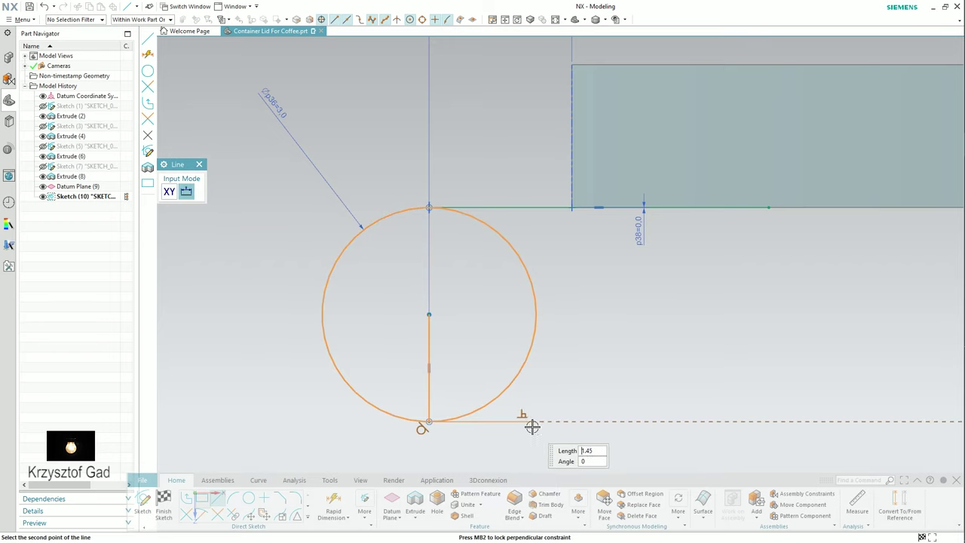
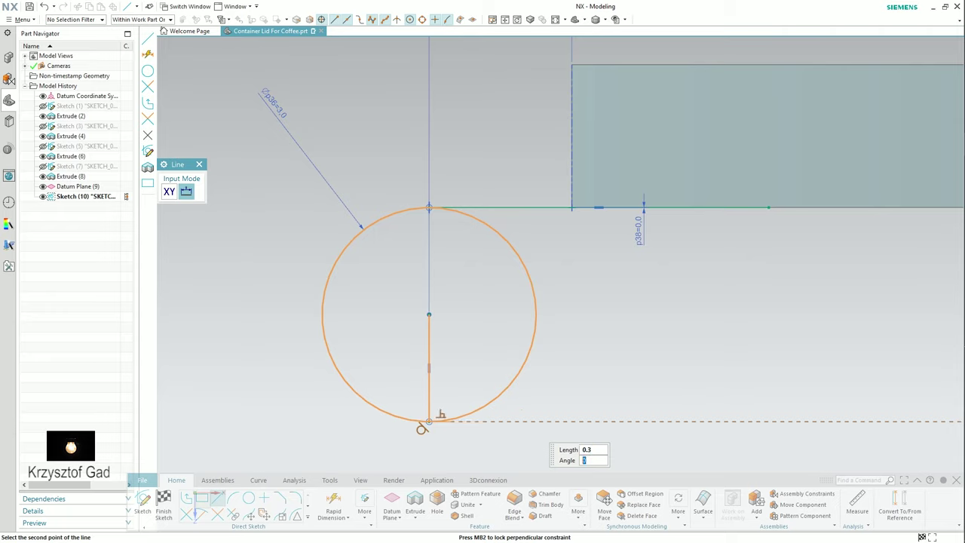
End the vertical line at the circle's bottom, make it a reference line, and trim the circle's right half.
click(422, 428)
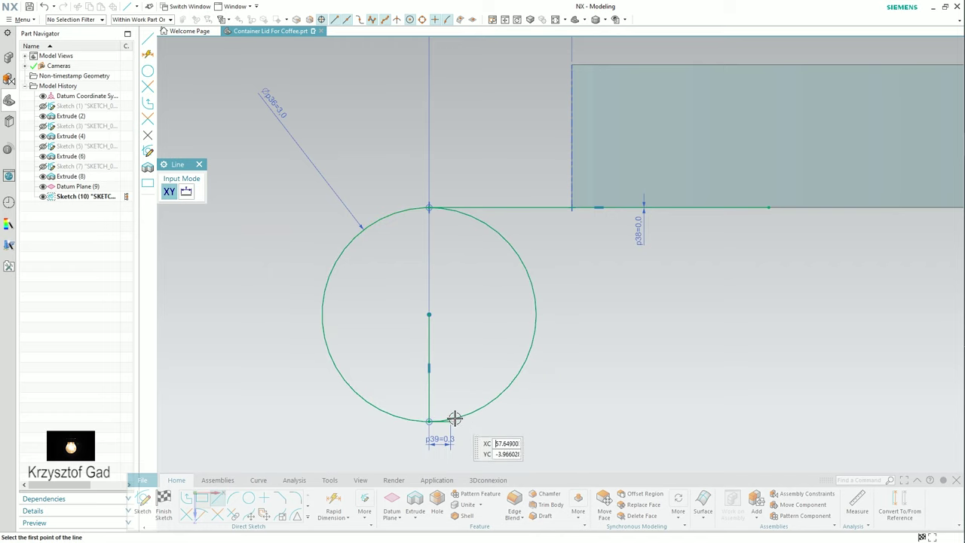
key(Escape)
right_click(429, 400)
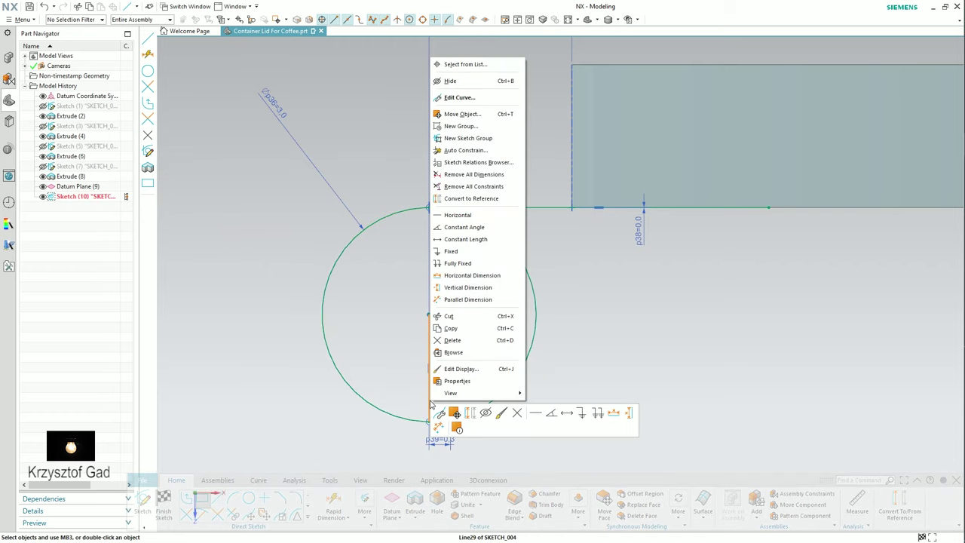
click(456, 413)
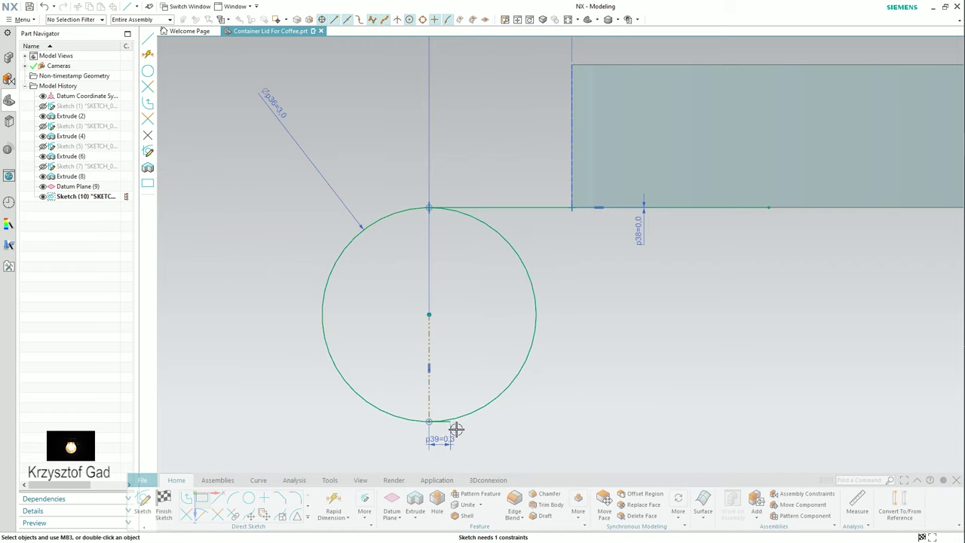
click(186, 514)
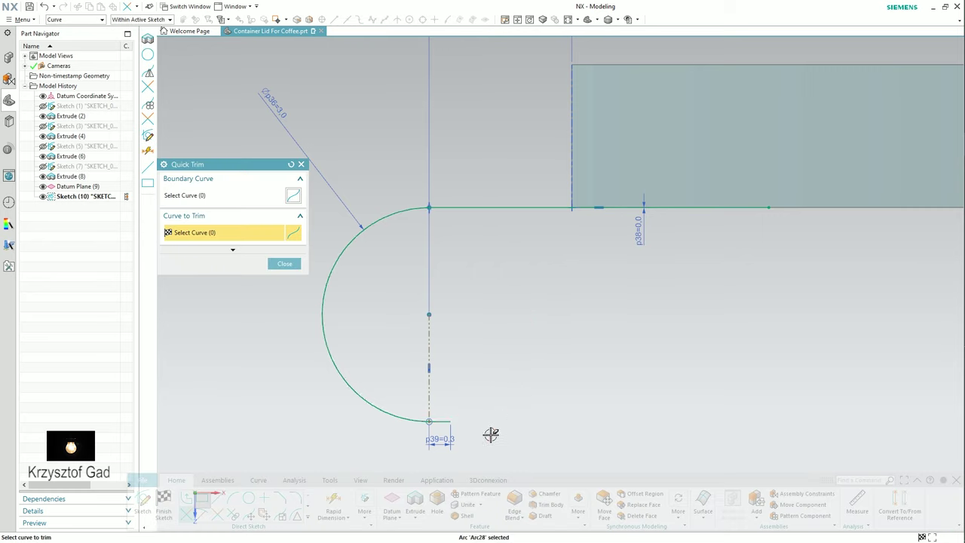
click(249, 498)
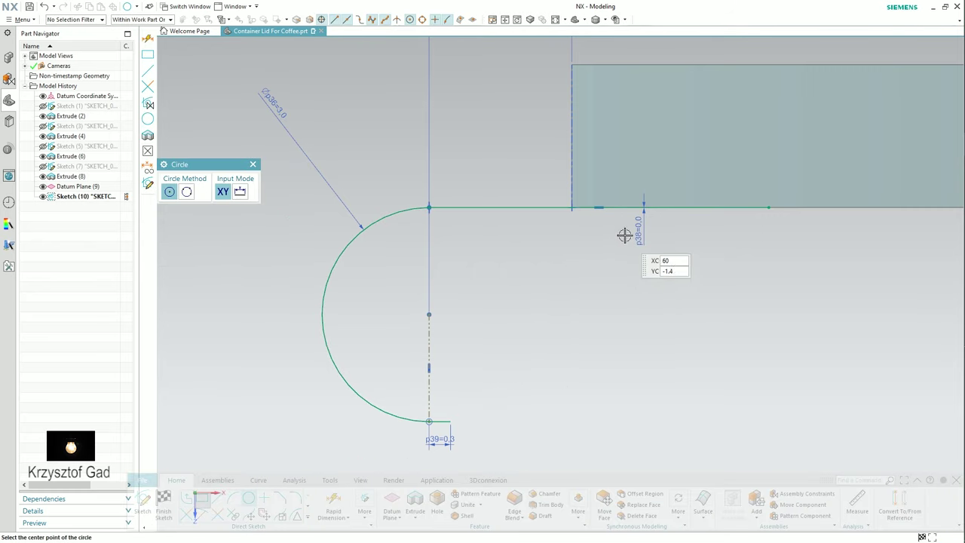
Draw a large circle centred on the top horizontal line, tangent to the left arc.
click(614, 208)
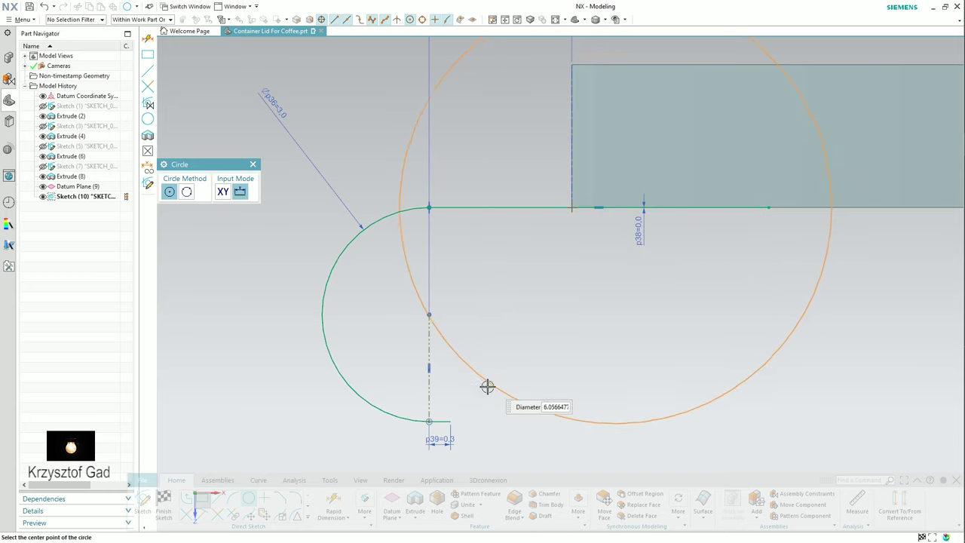
click(451, 422)
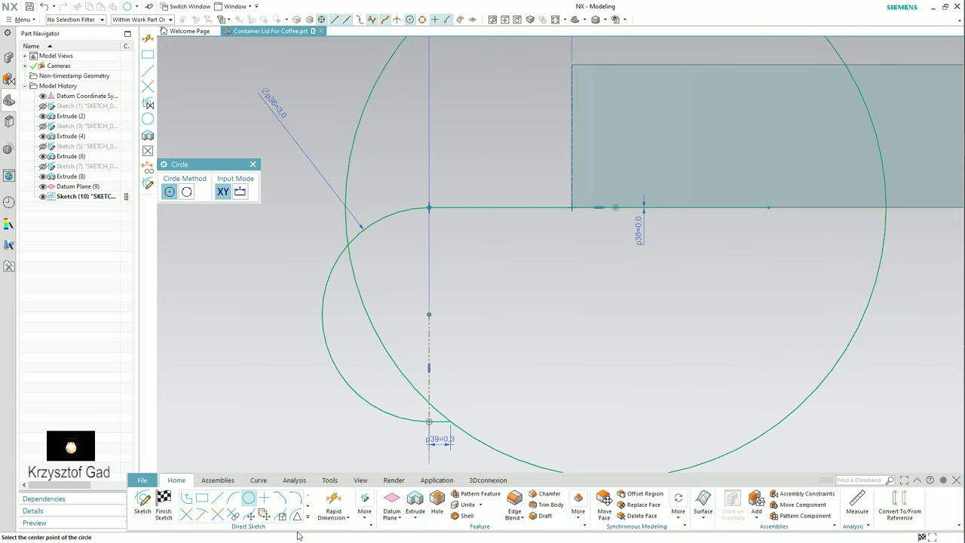
click(351, 519)
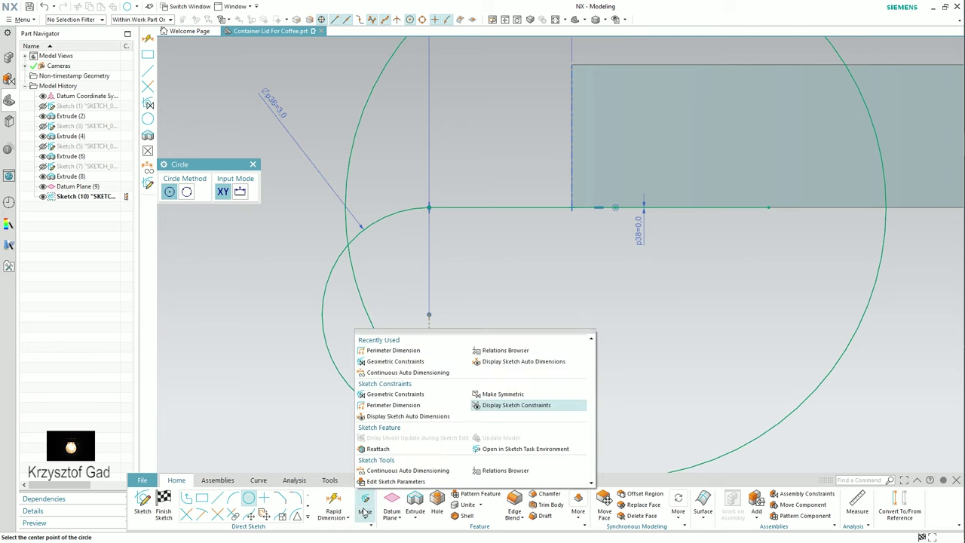
click(400, 394)
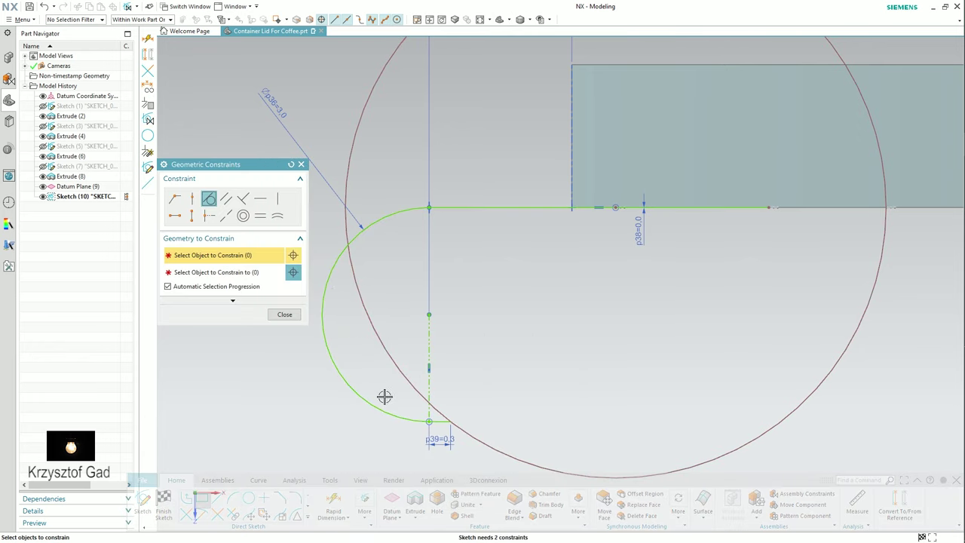
click(458, 430)
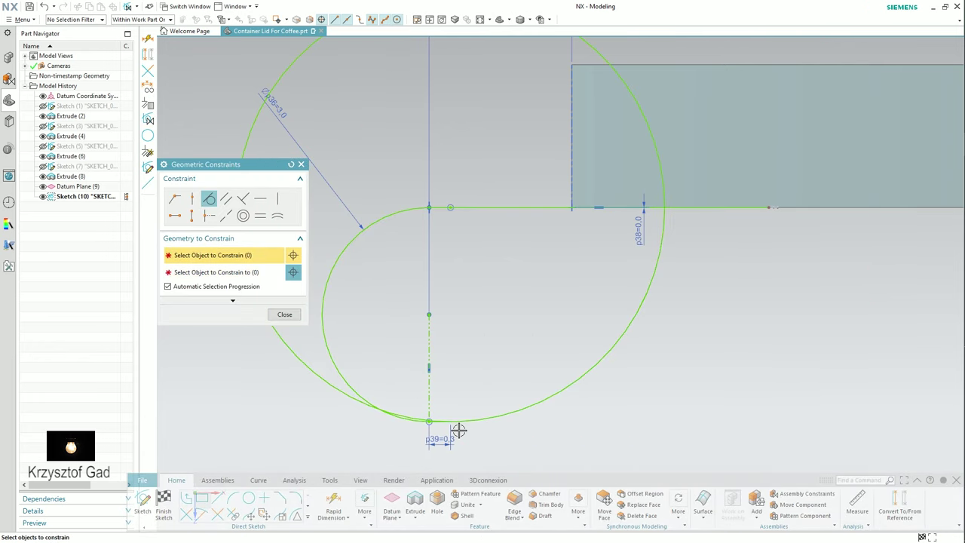
click(284, 314)
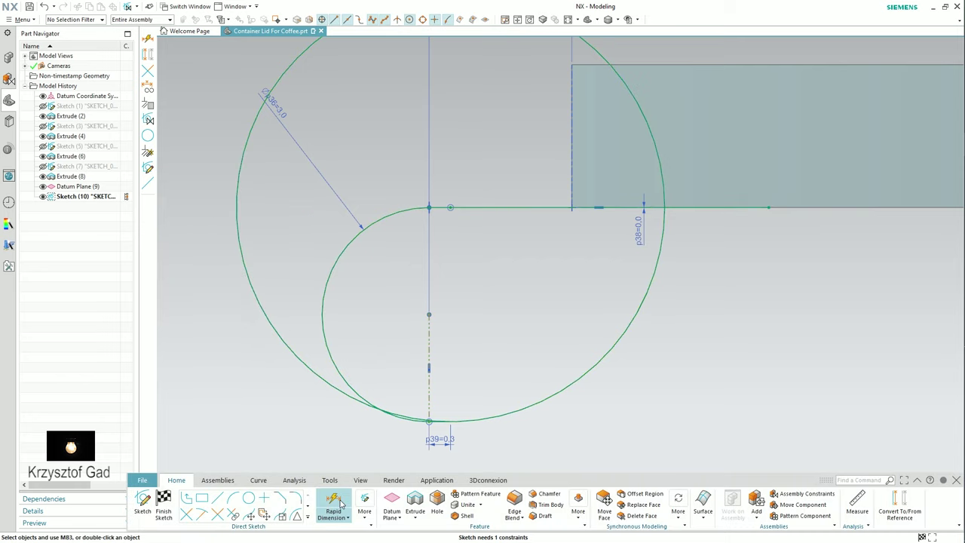
Try a diameter dimension on the large circle, then discard it after the overconstrained warning.
click(333, 504)
scroll(468, 272, down, 2)
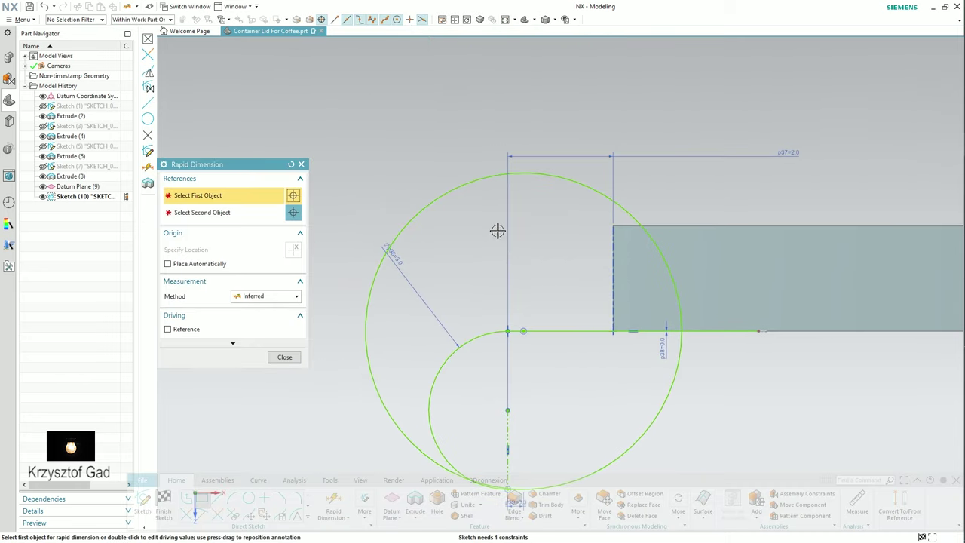
click(449, 188)
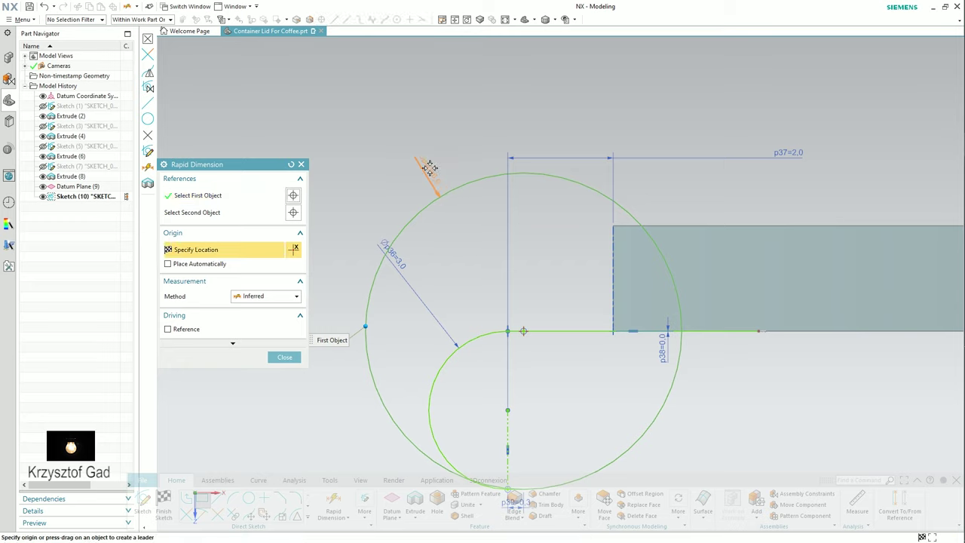
click(431, 172)
click(482, 300)
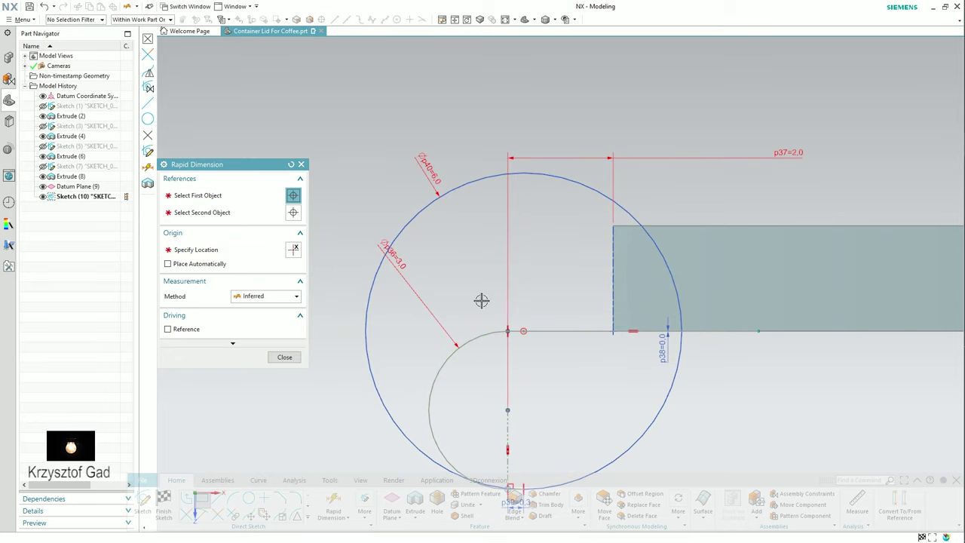
click(291, 361)
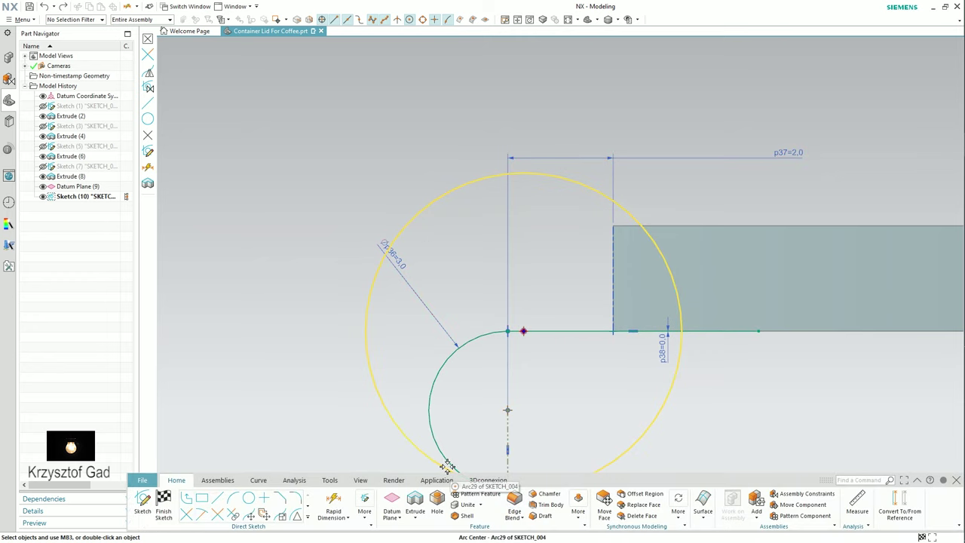
scroll(383, 329, up, 2)
scroll(379, 332, up, 2)
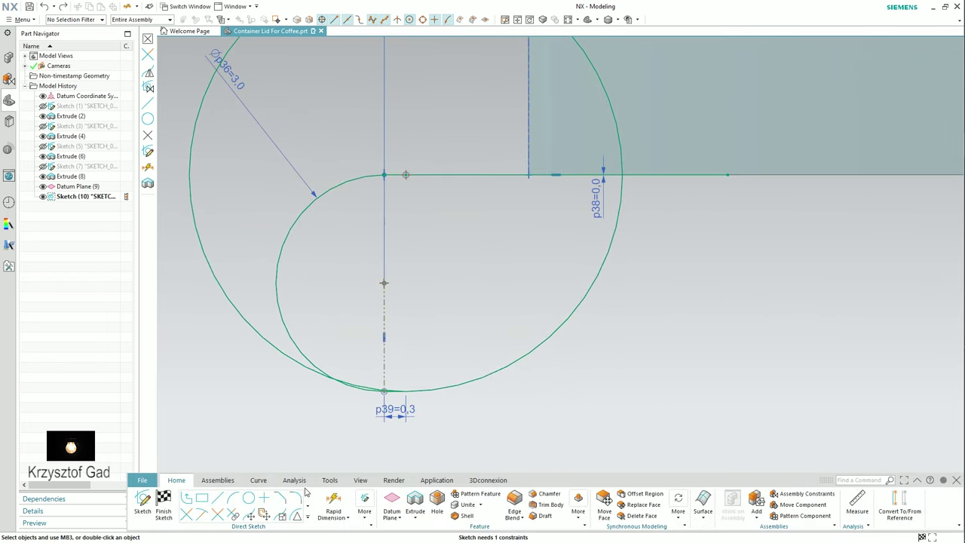
Draw a right-hand circle touching the horizontal line and make it tangent to the large circle.
click(248, 498)
click(720, 326)
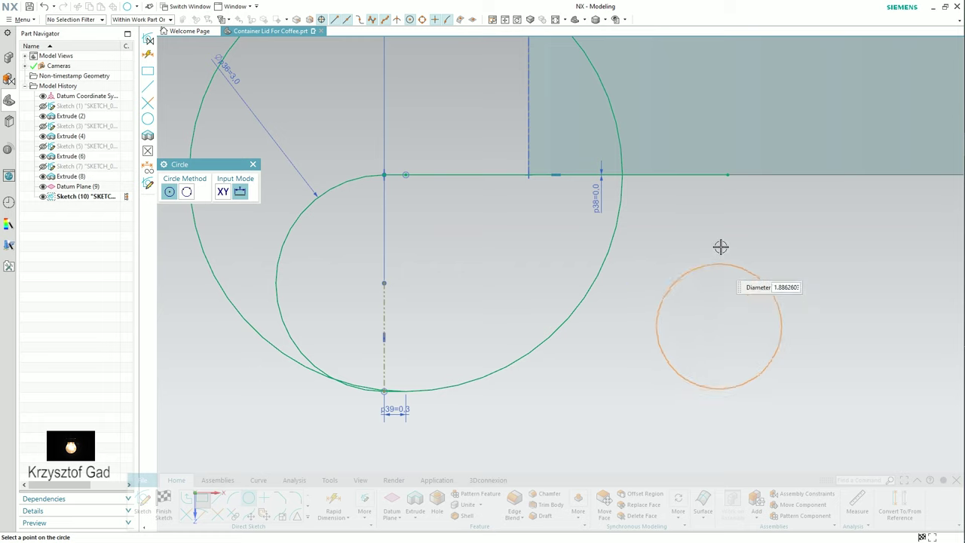
click(717, 175)
click(718, 166)
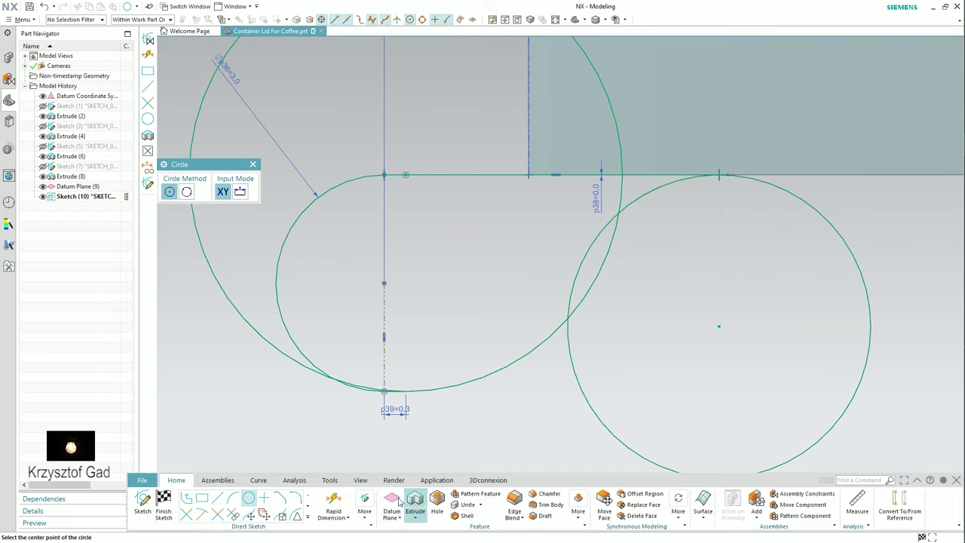
click(366, 506)
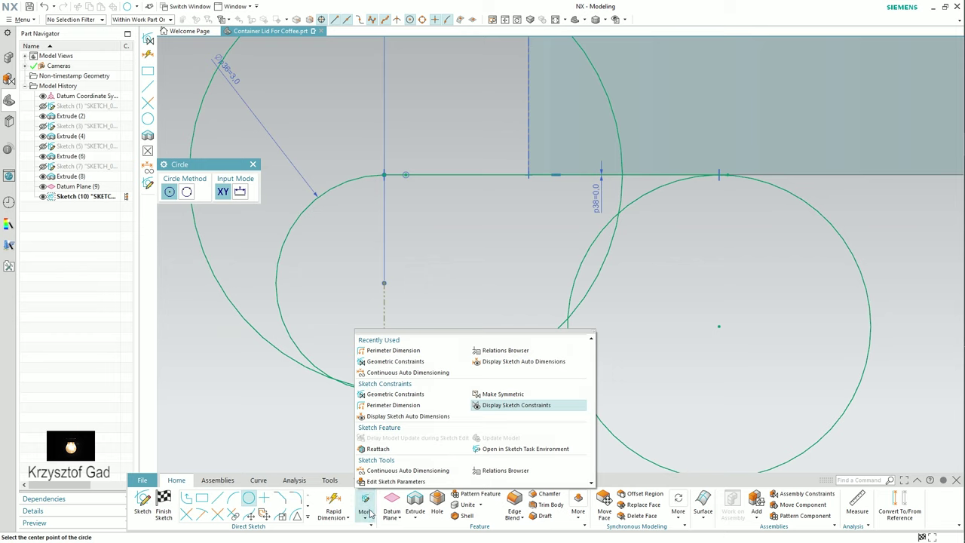
click(434, 397)
click(558, 337)
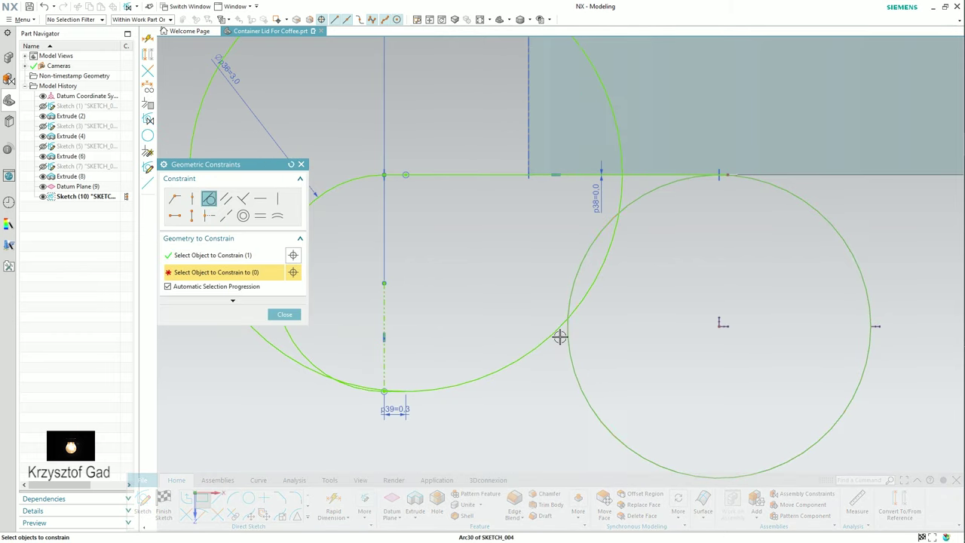
click(557, 333)
click(294, 316)
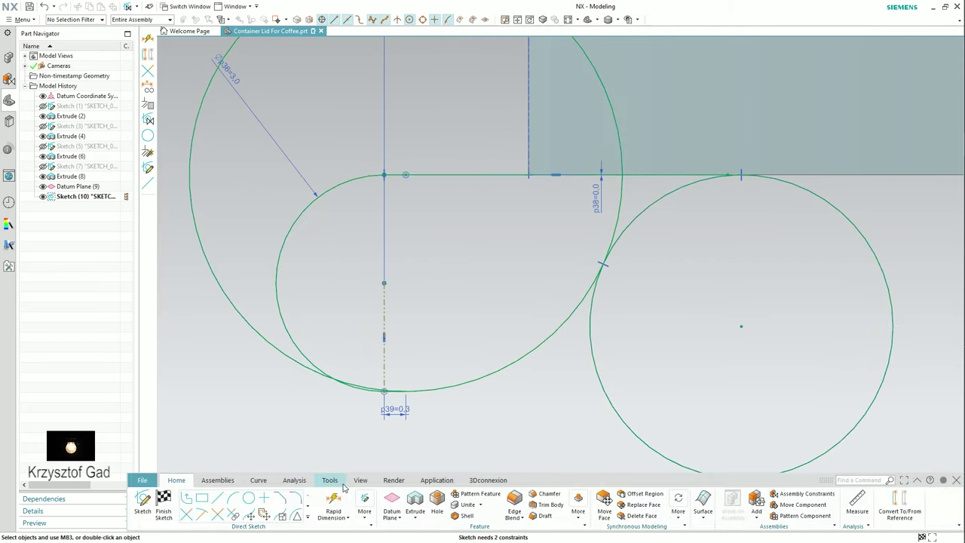
Dimension the right circle's diameter to 6.
click(333, 504)
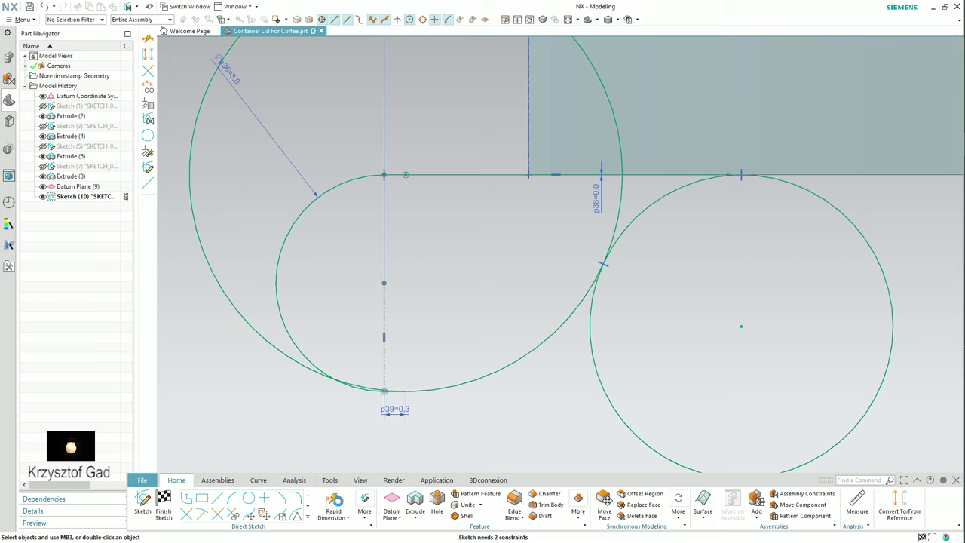
click(609, 407)
click(576, 421)
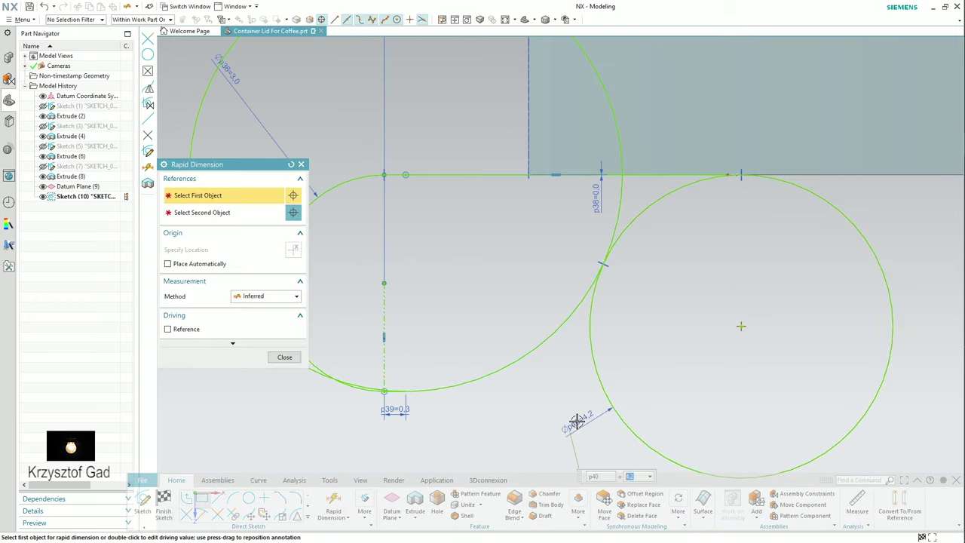
text(6)
key(Return)
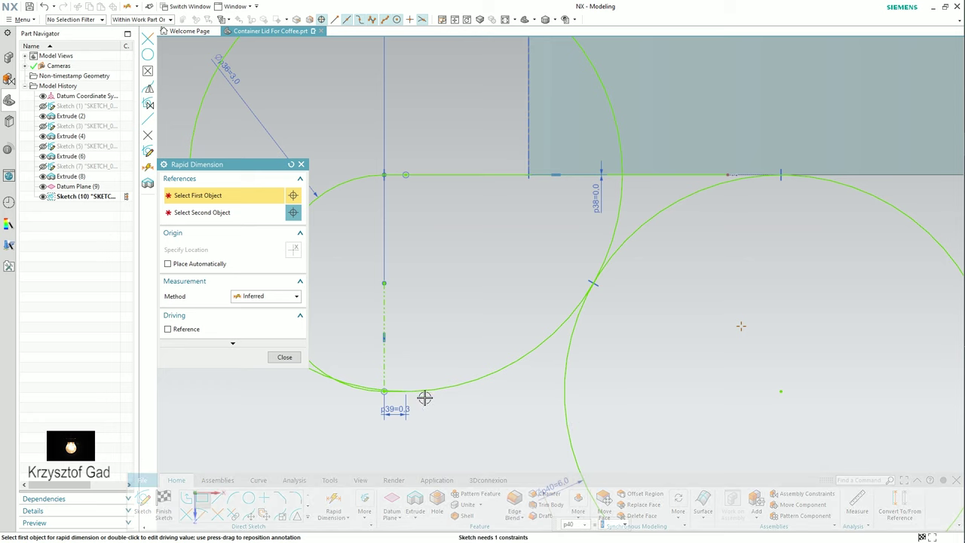
click(292, 360)
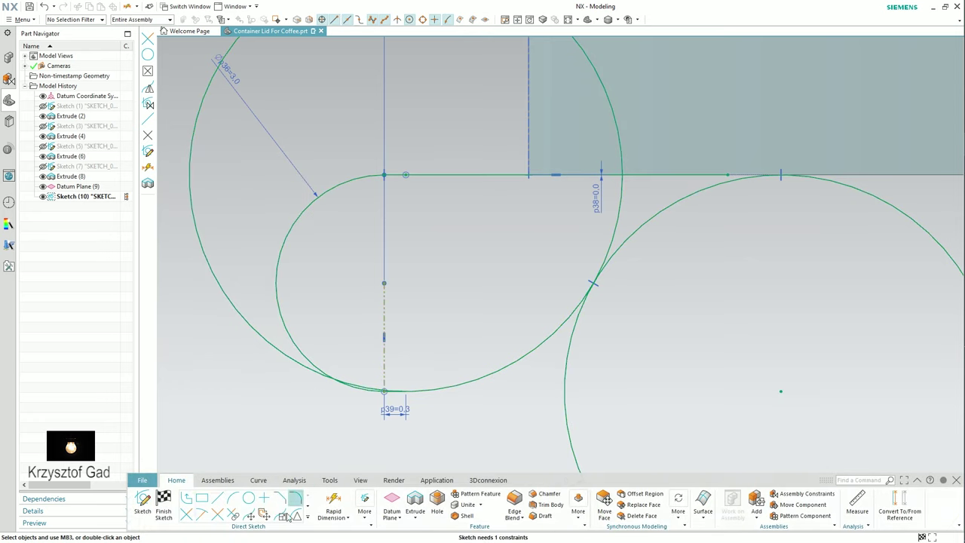
Extend the horizontal line into a corner with the right circle.
click(203, 514)
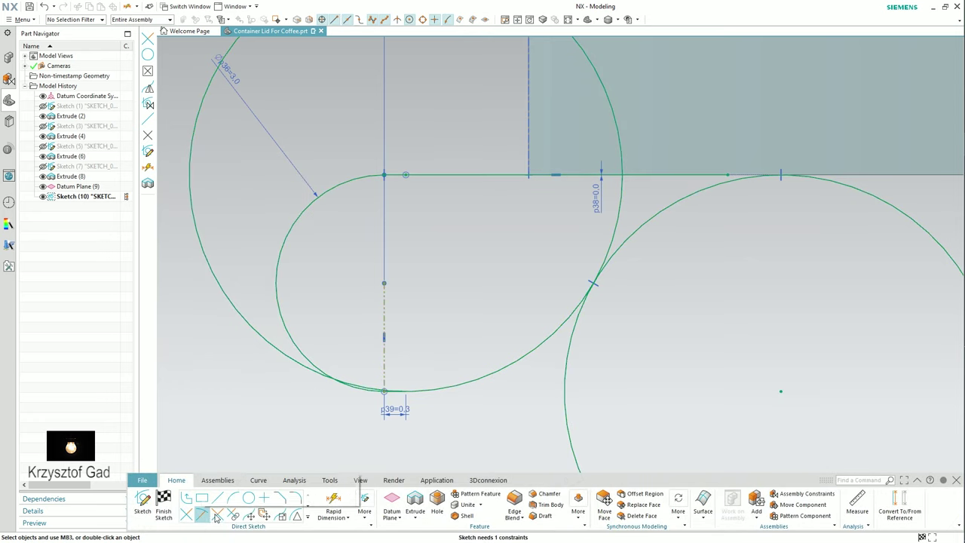
click(686, 175)
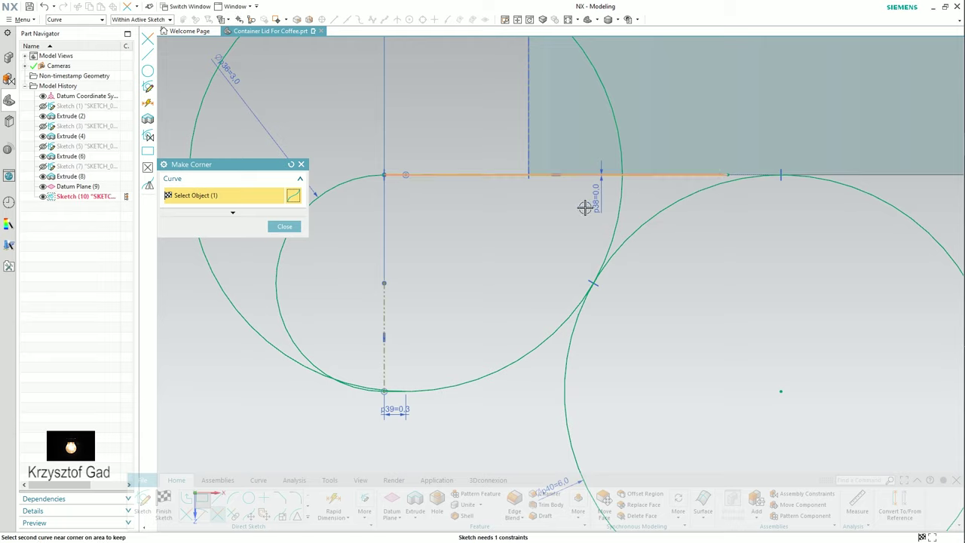
click(637, 220)
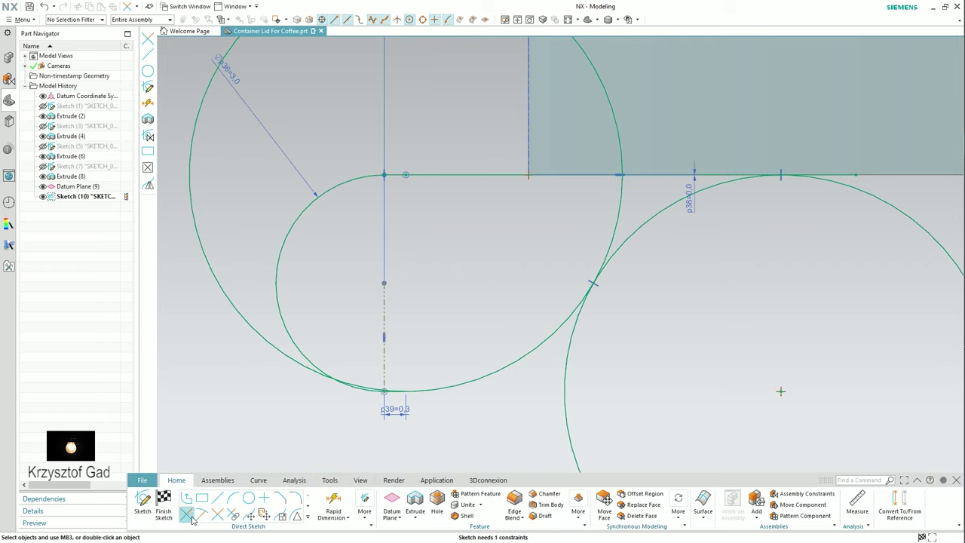
Trim the right circle's outer arc and the small overlap at the bottom point to close the loop.
click(186, 515)
click(567, 377)
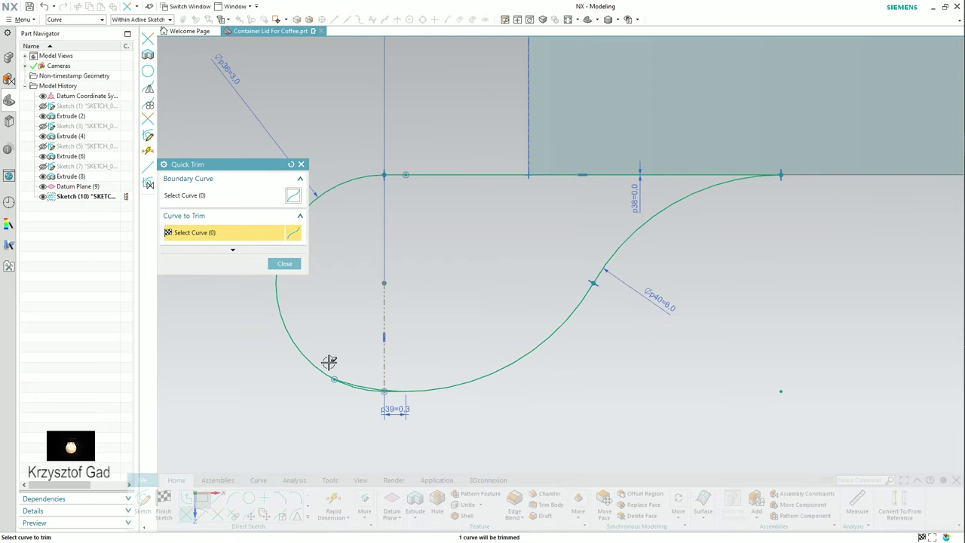
scroll(343, 384, up, 2)
shift+middle_drag(394, 395, 455, 401)
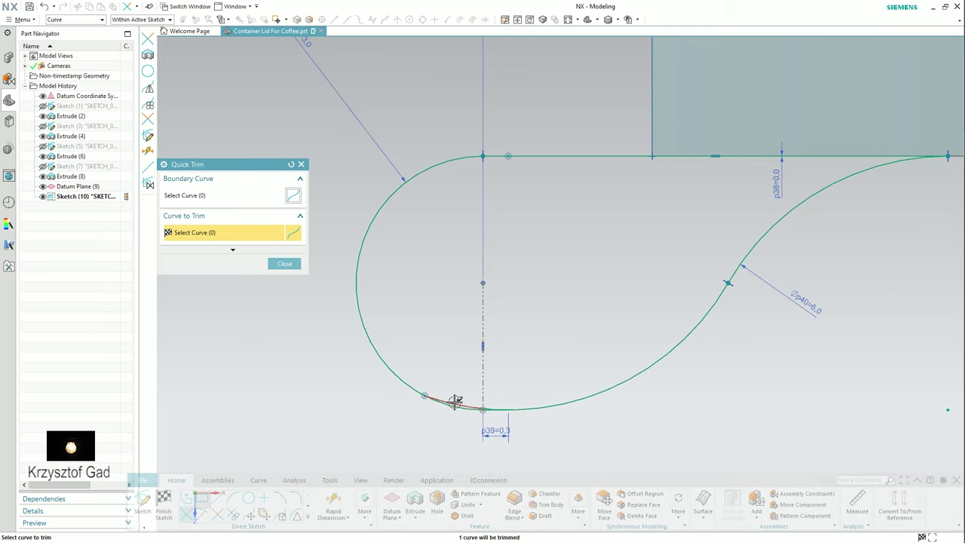
scroll(453, 399, down, 2)
scroll(447, 317, up, 2)
scroll(482, 379, up, 5)
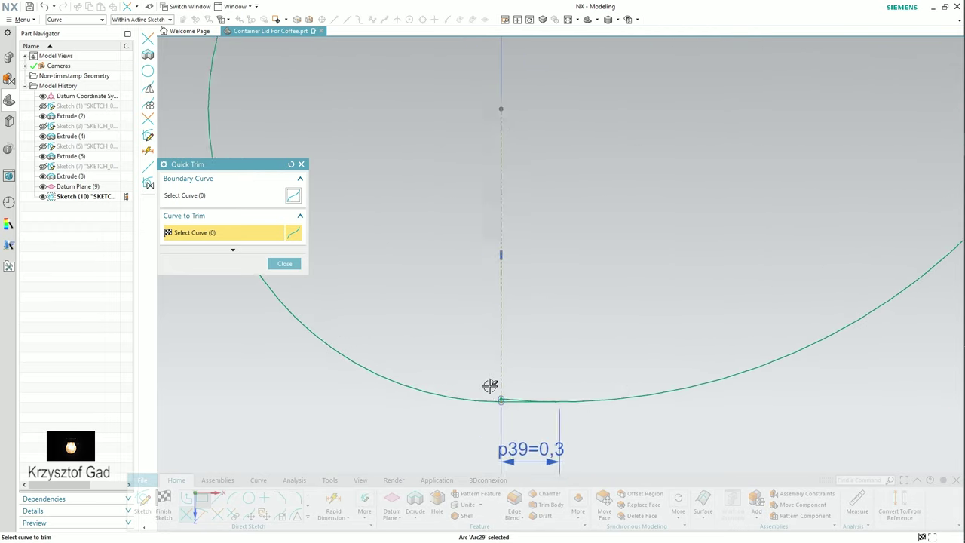
scroll(495, 394, up, 3)
click(464, 363)
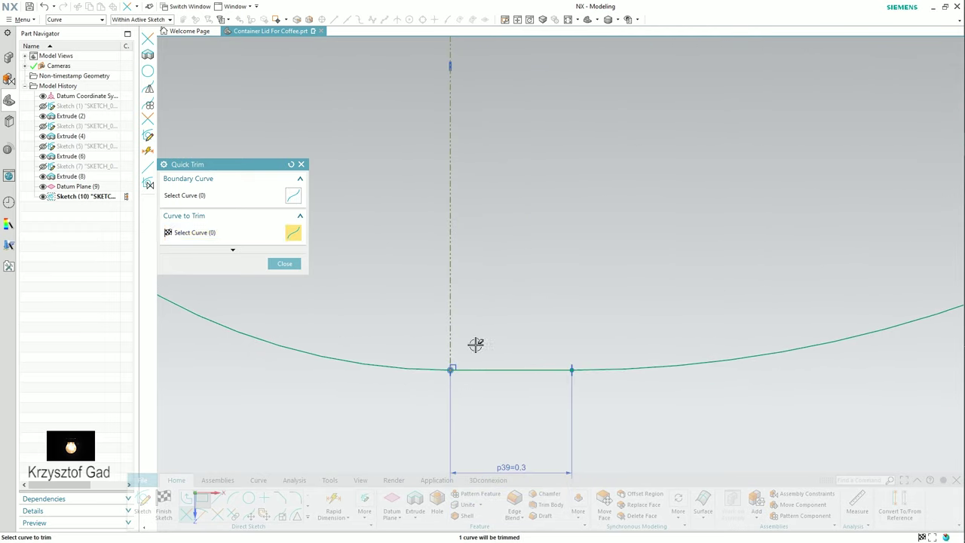
scroll(521, 285, down, 2)
scroll(521, 278, down, 3)
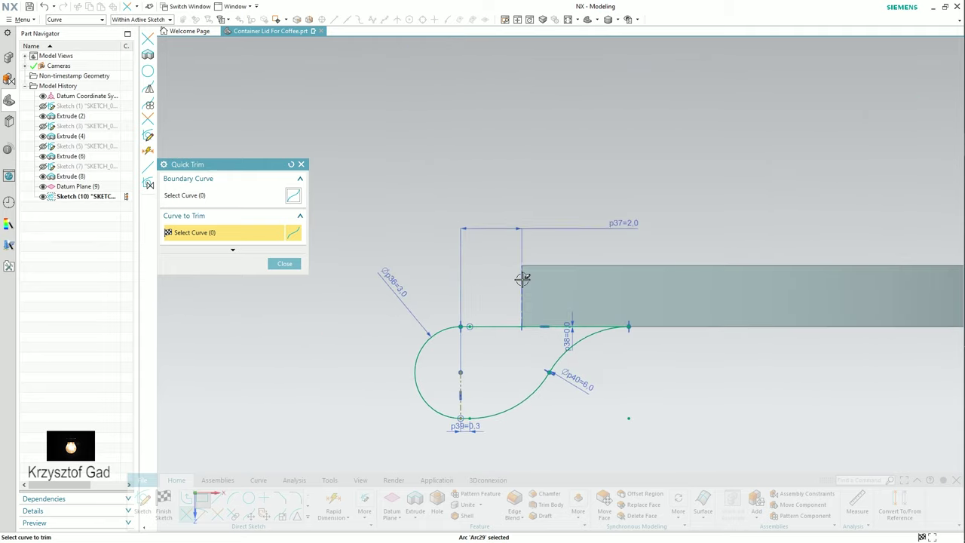
scroll(391, 301, down, 1)
click(286, 264)
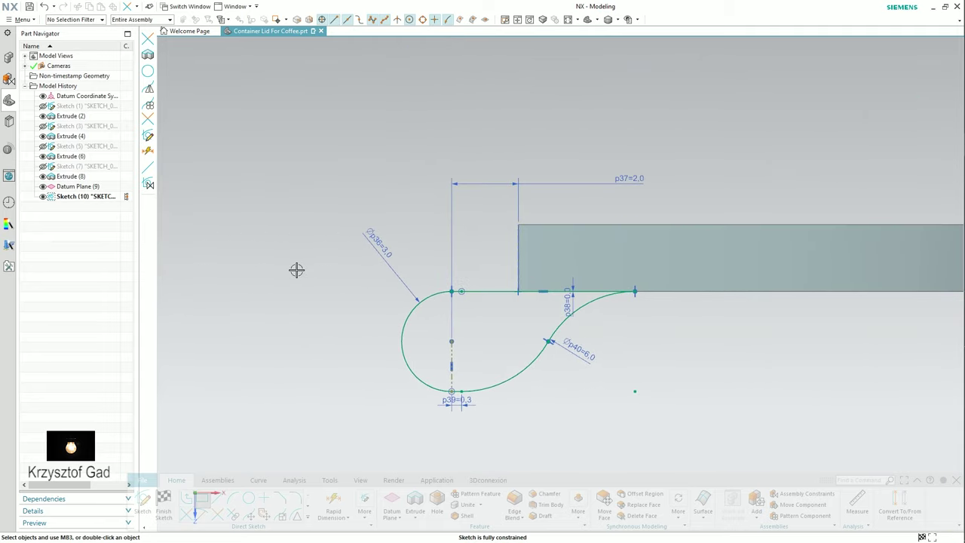
Extrude the teardrop loop 3 mm, united with the lid, to form the hinge tab.
key(Home)
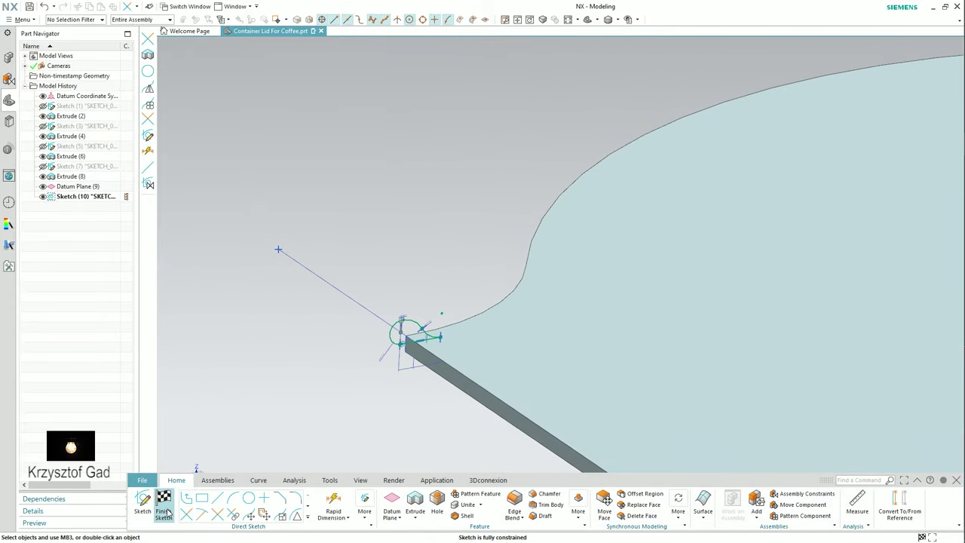
click(165, 505)
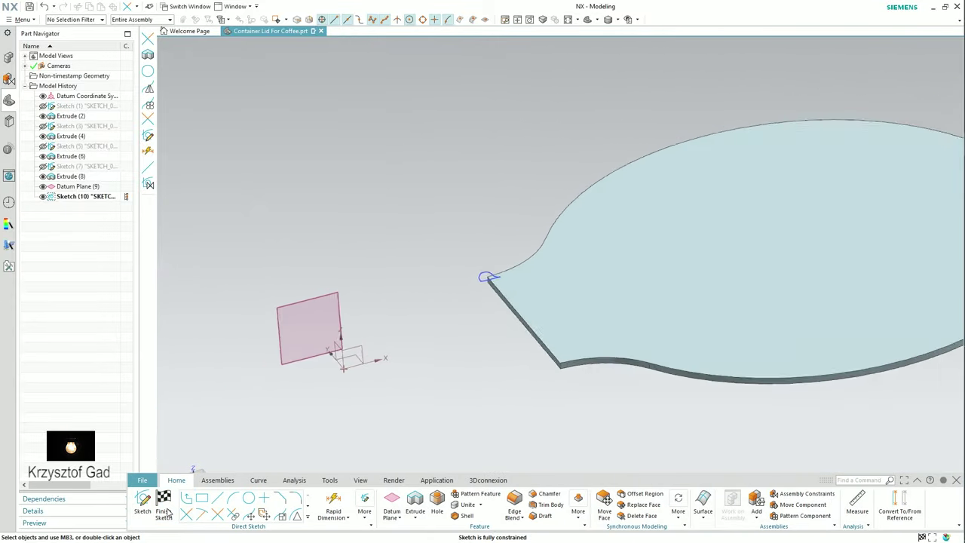
click(254, 504)
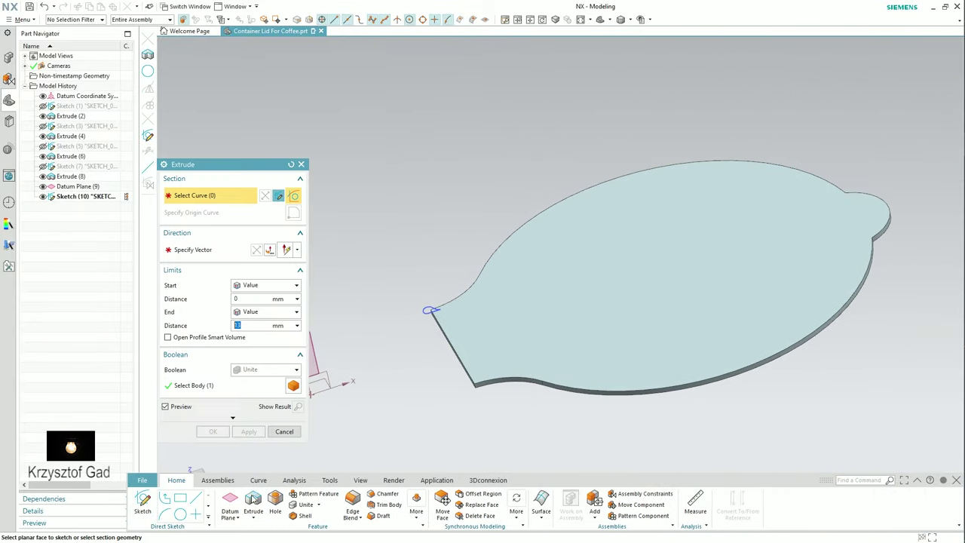
scroll(380, 330, up, 5)
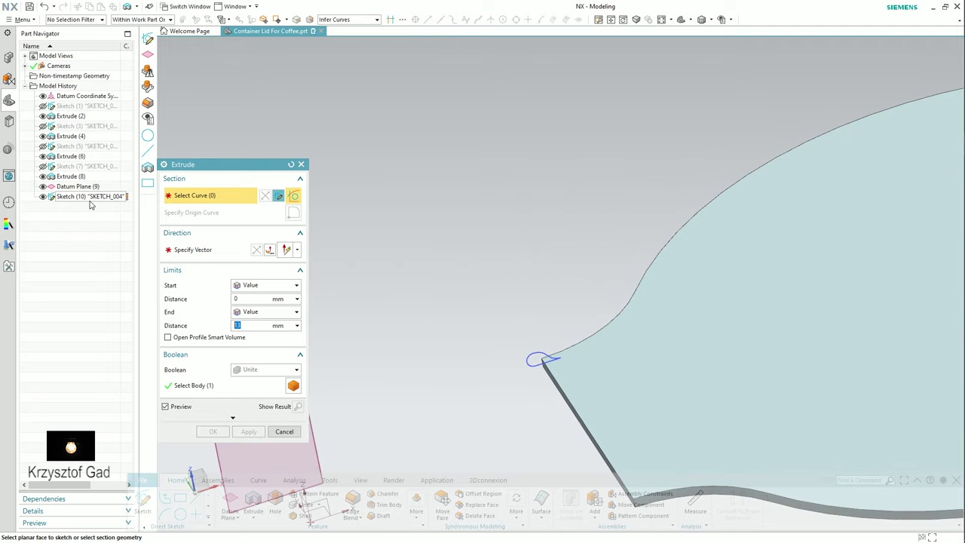
click(89, 201)
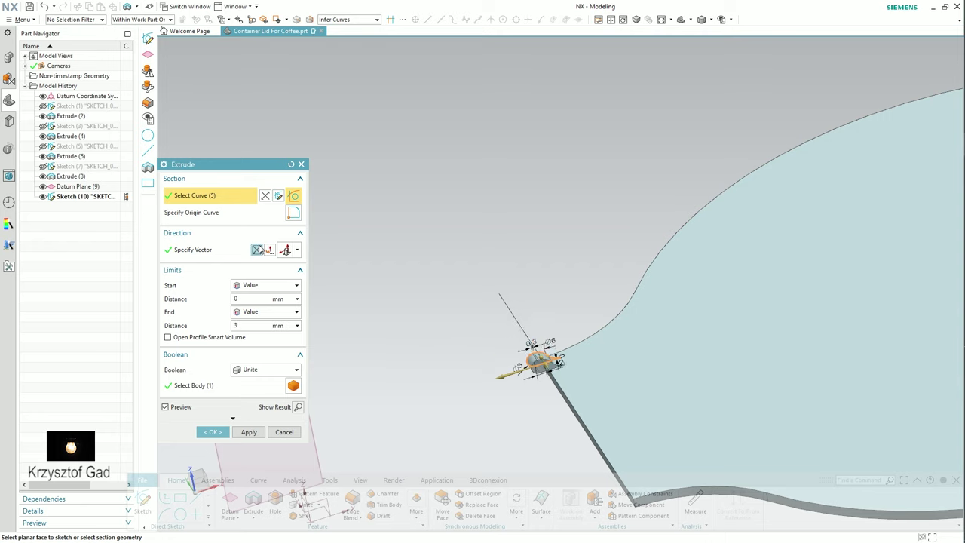
click(218, 434)
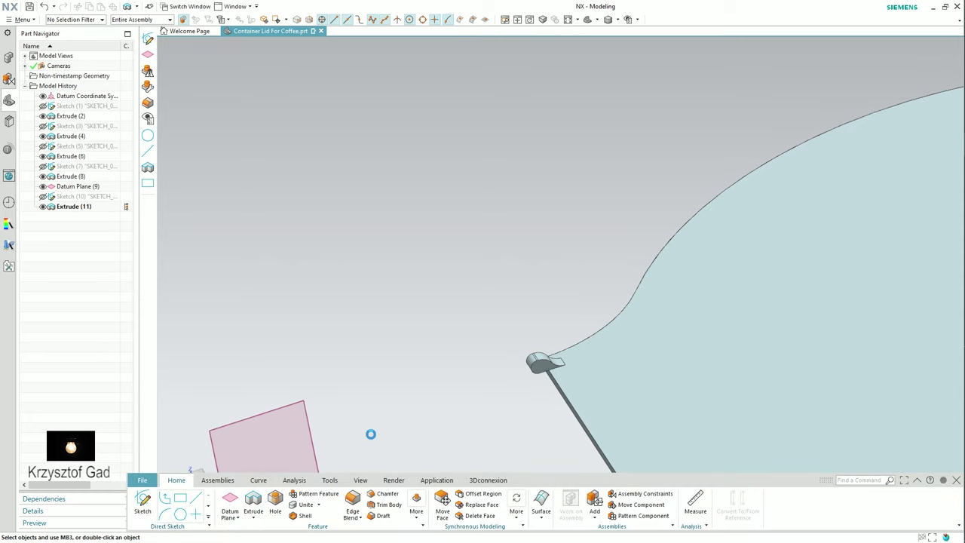
scroll(456, 390, up, 3)
Sketch a circle at the origin on the tab's end face and extrude it 2 mm into a pin.
click(483, 331)
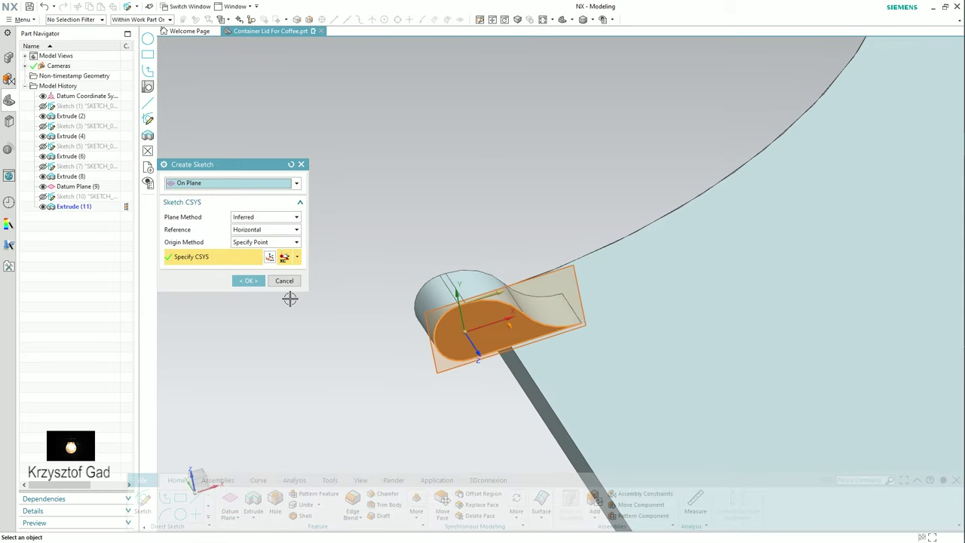
click(248, 280)
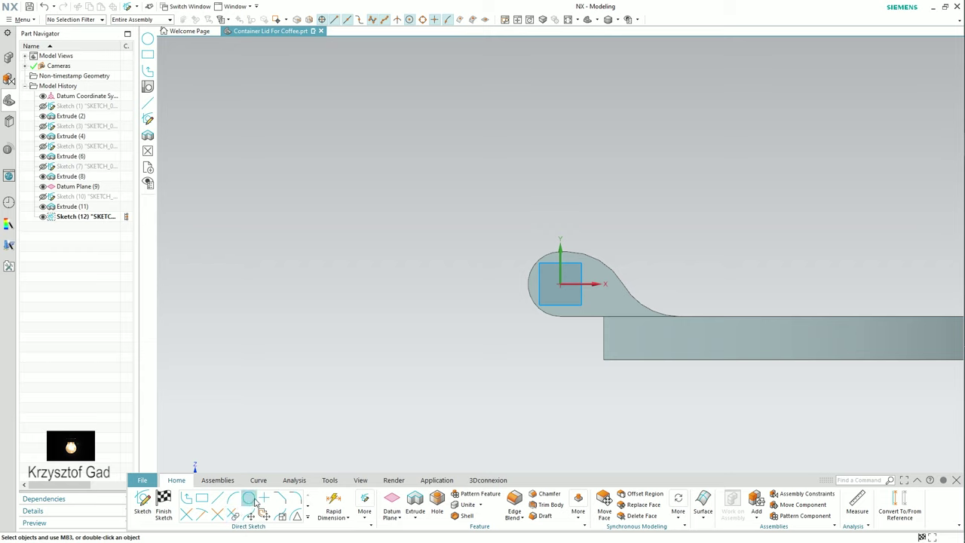
click(249, 498)
click(563, 281)
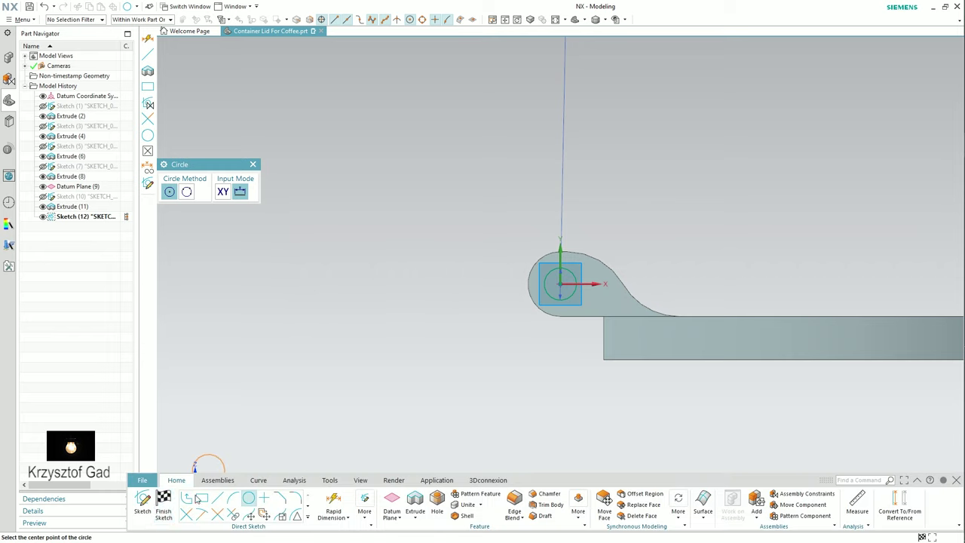
click(162, 504)
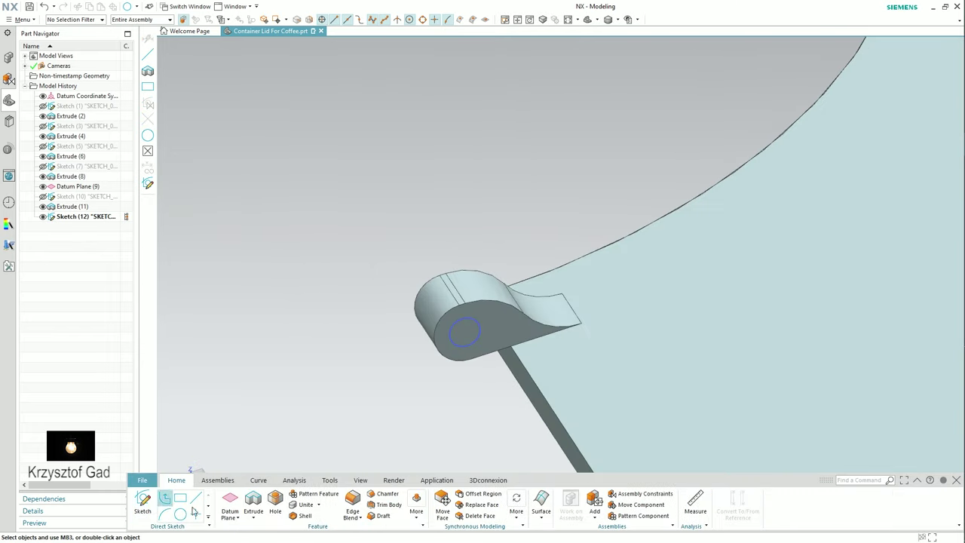
click(253, 501)
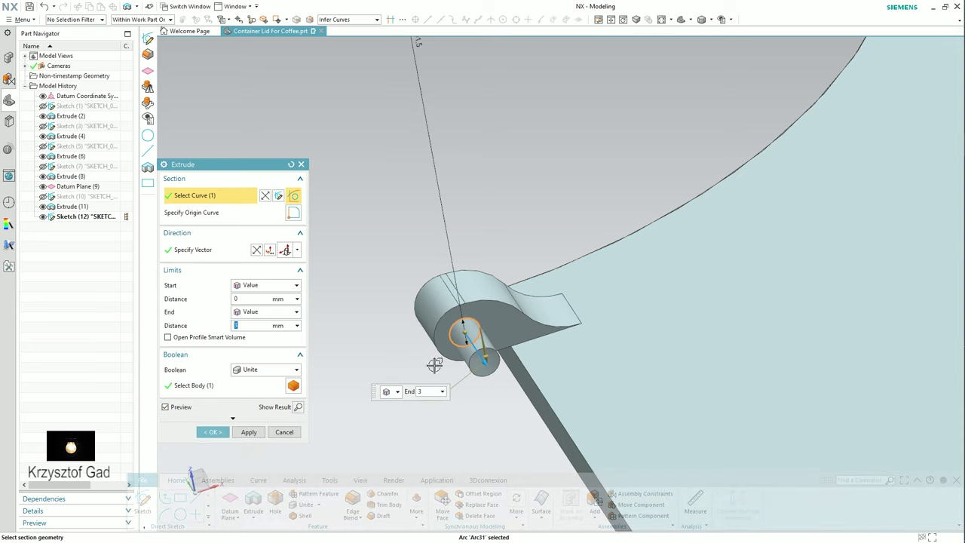
text(2)
key(Return)
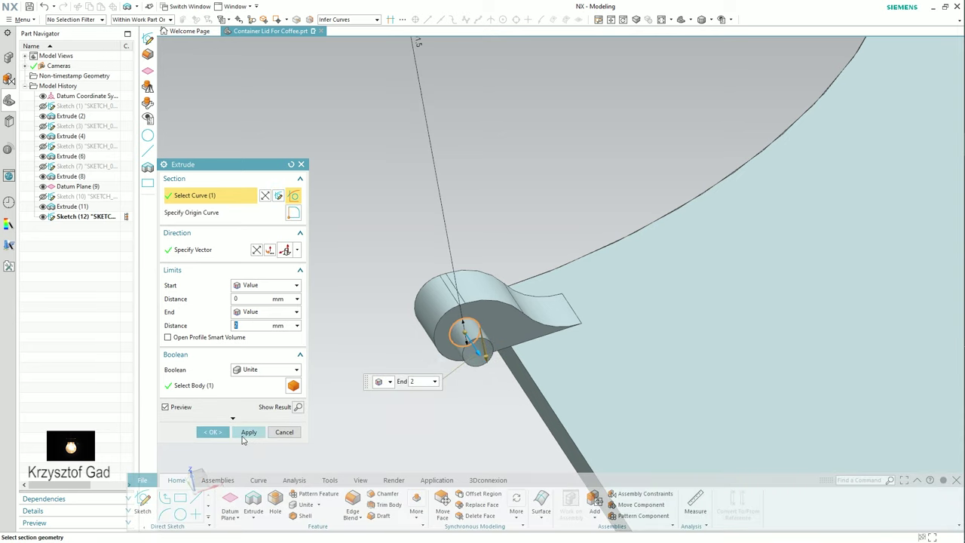
click(212, 431)
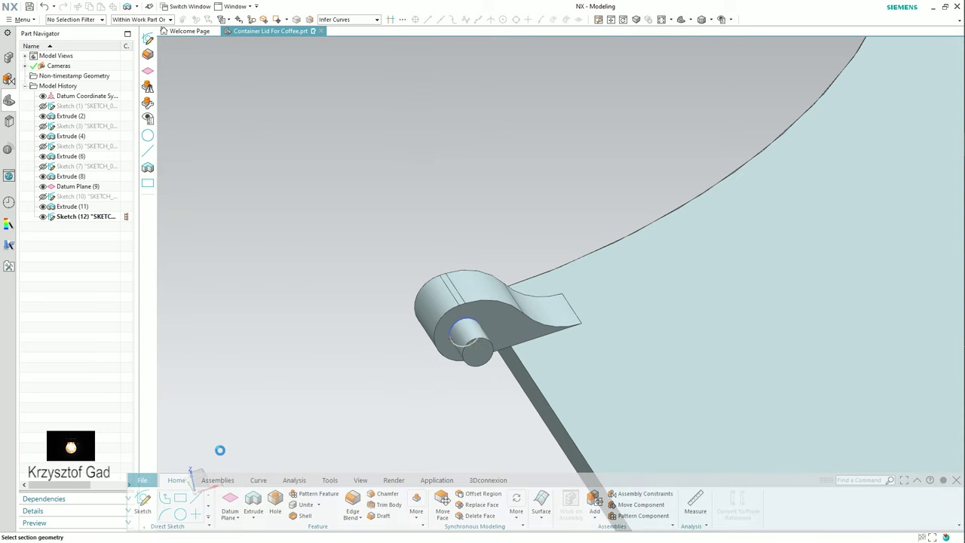
Round the pin's outer circular edge with an edge blend.
click(353, 501)
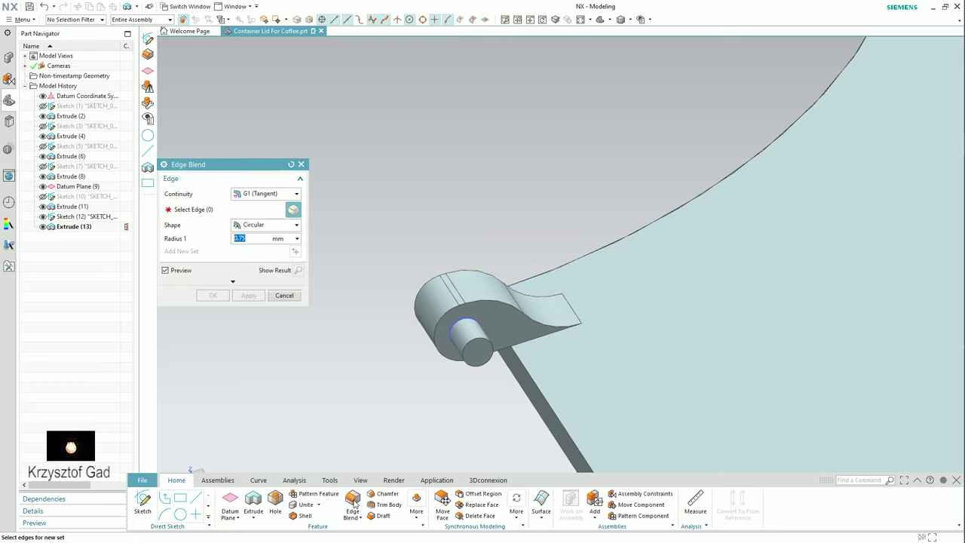
click(478, 365)
click(210, 300)
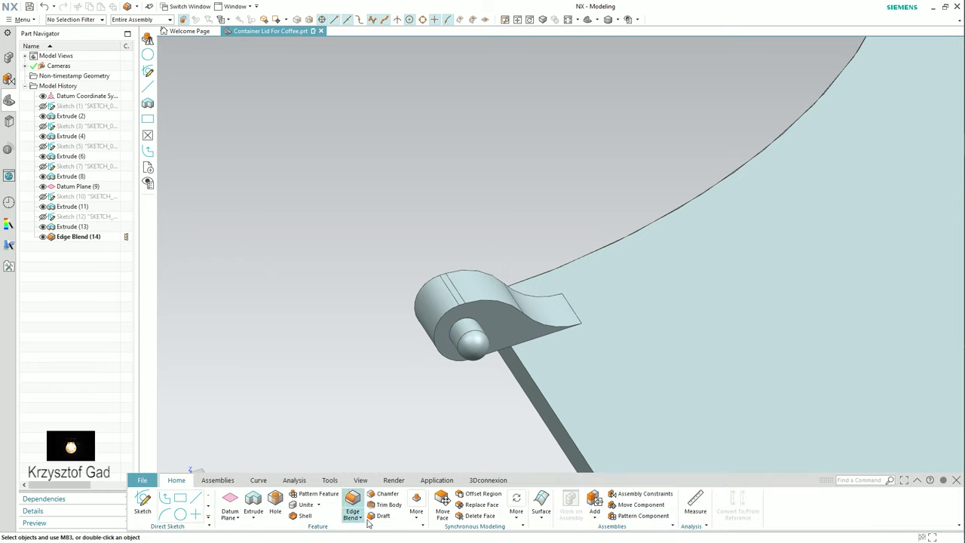
click(416, 503)
Mirror Extrude (11) through Edge Blend (14) across Datum Plane (9), then hide the datum plane.
click(488, 438)
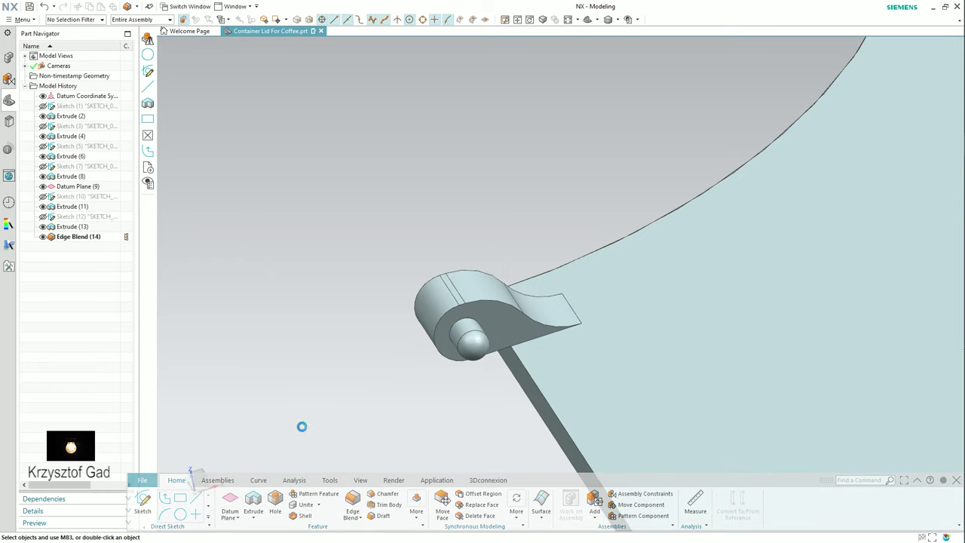
click(70, 208)
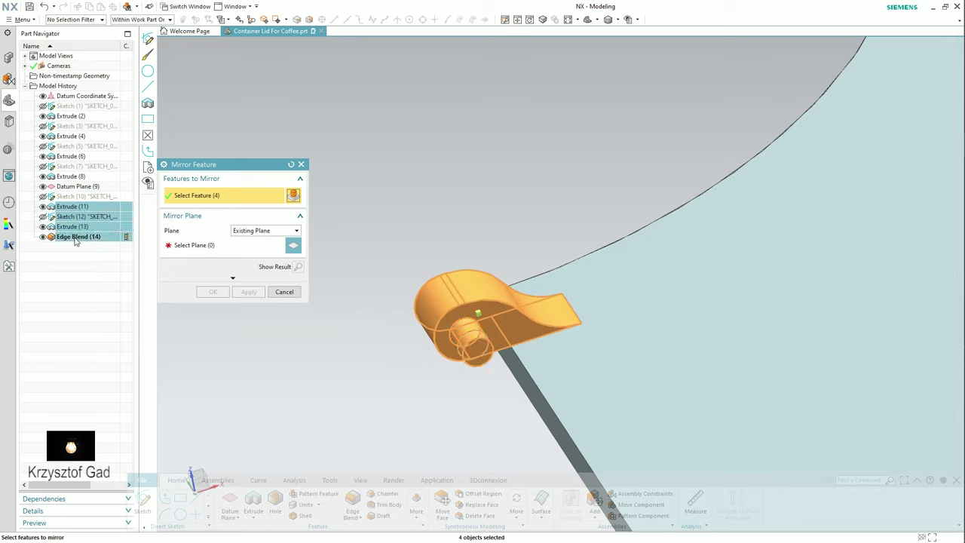
click(166, 245)
scroll(559, 282, down, 5)
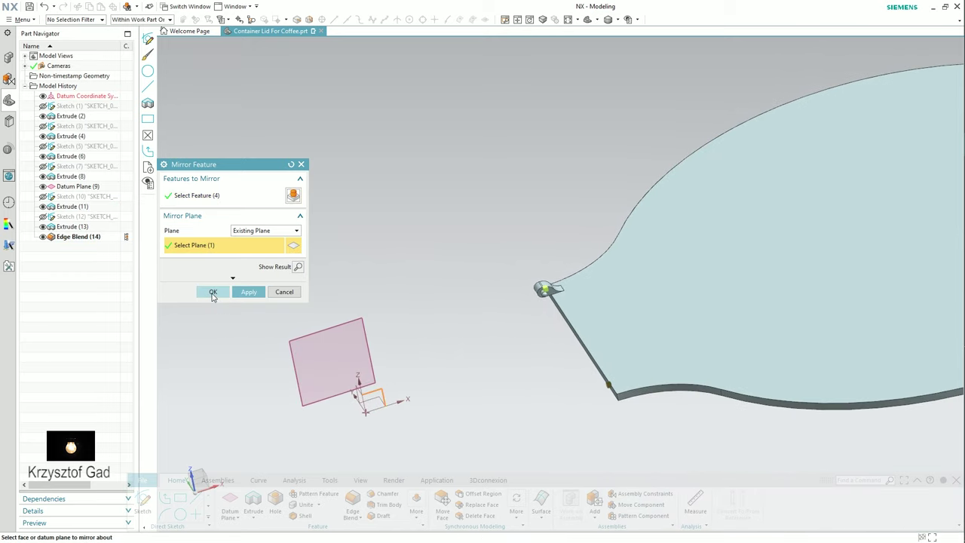
click(213, 293)
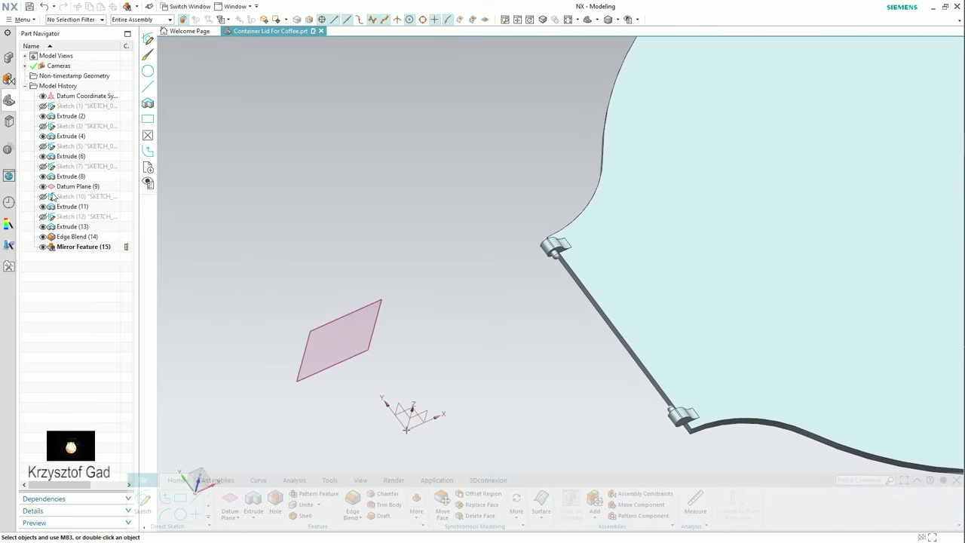
click(43, 187)
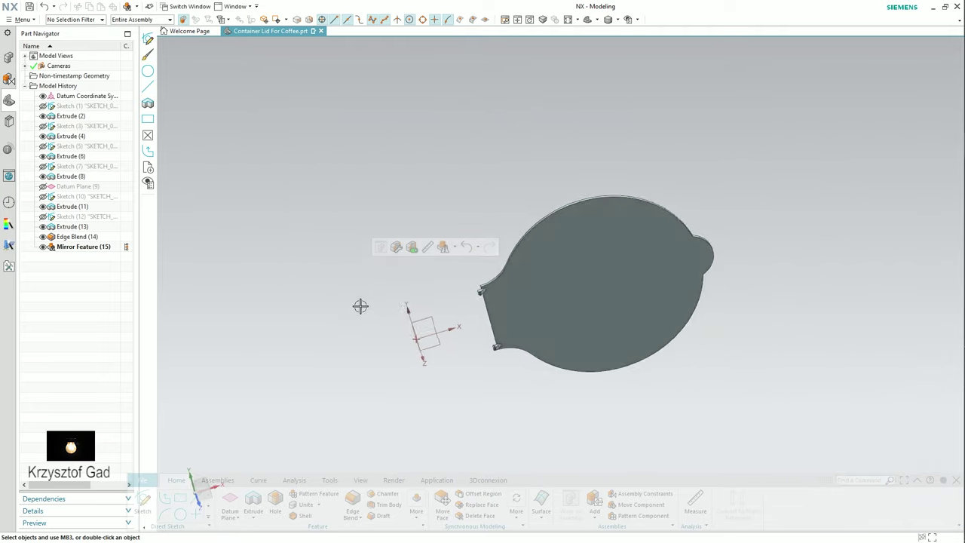
Change the lid body's display colour to Strong Stone, then begin a new sketch.
click(360, 480)
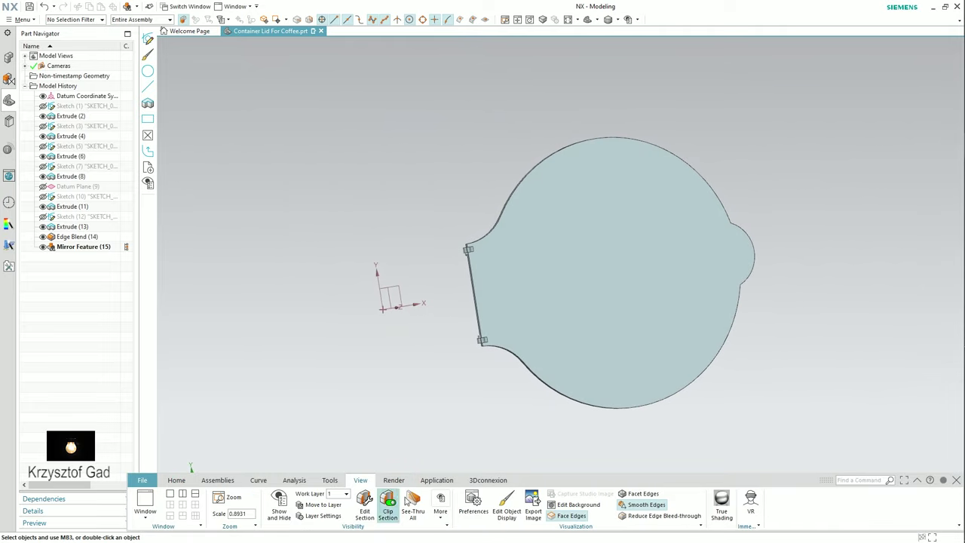
click(504, 504)
click(495, 294)
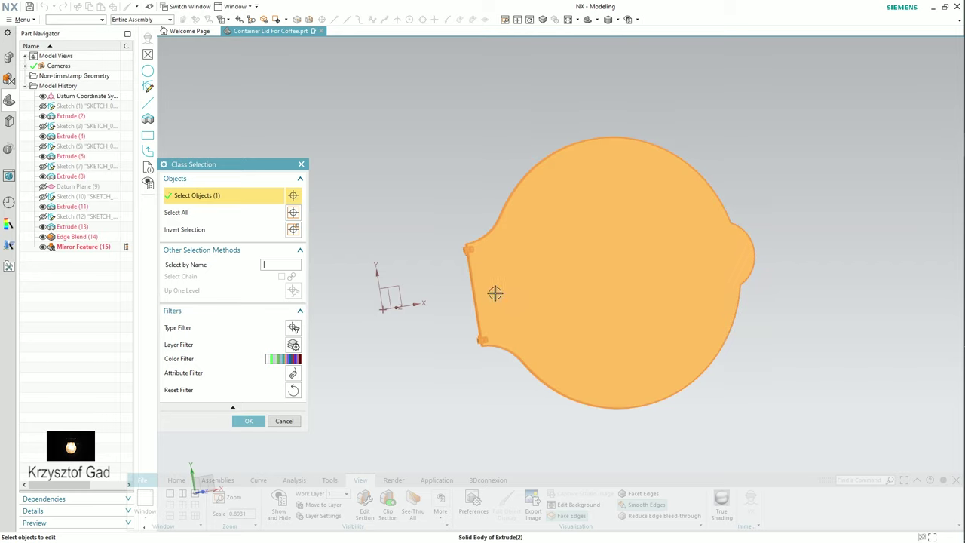
click(248, 420)
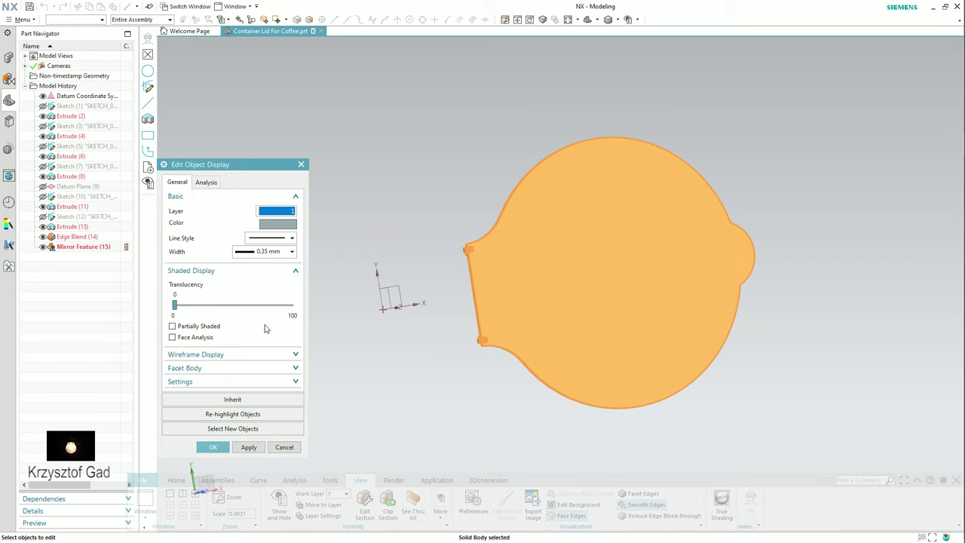
click(283, 227)
click(287, 212)
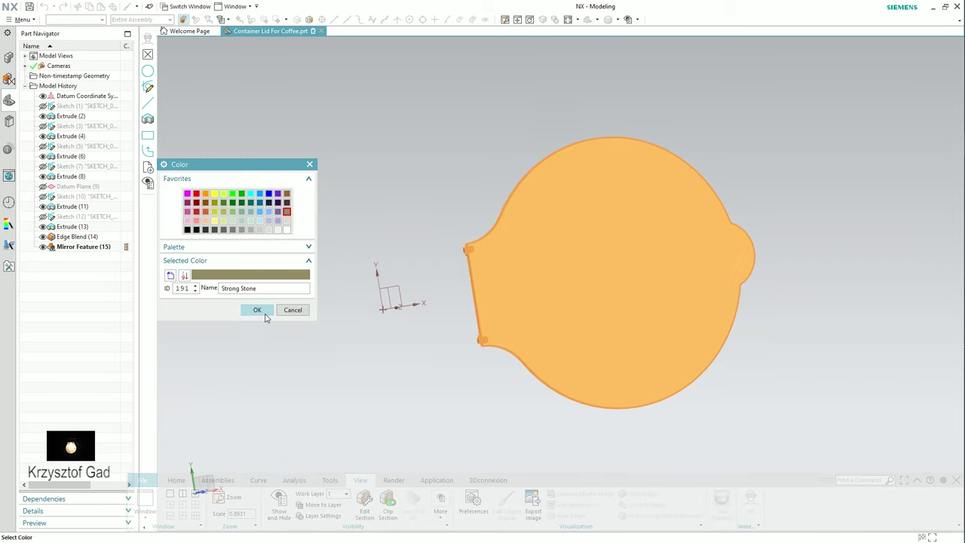
click(257, 310)
click(246, 445)
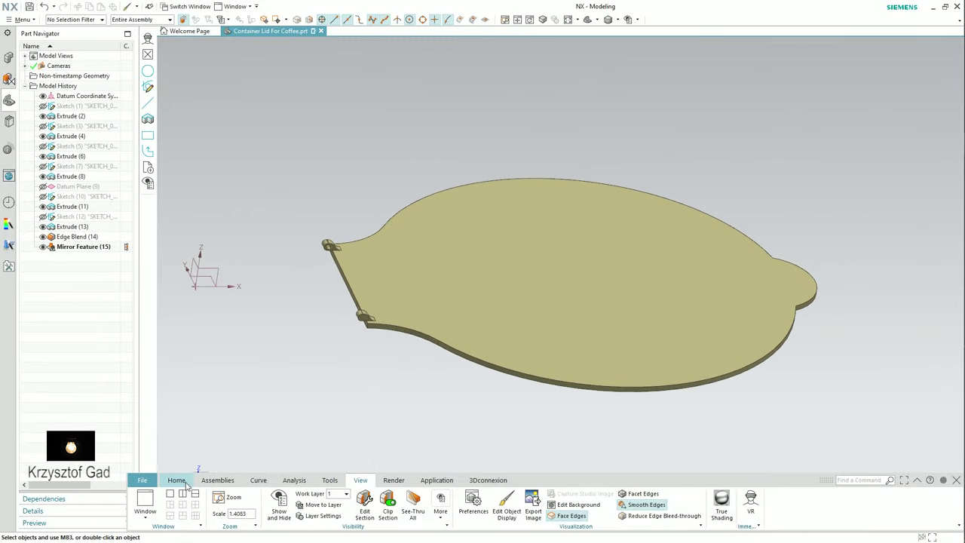
click(185, 482)
click(144, 501)
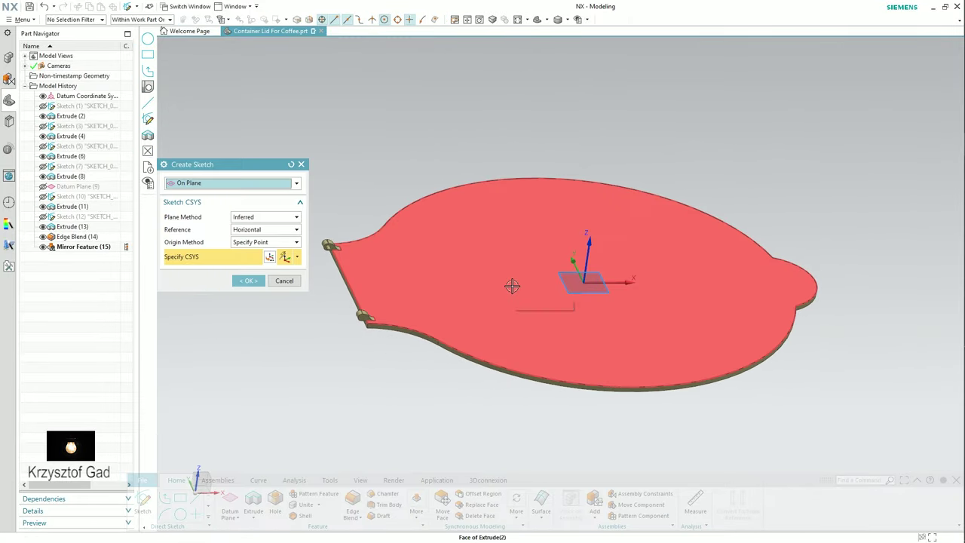
On the lid's top face, sketch a 60 by 3 centre rectangle at the origin.
click(501, 288)
click(249, 280)
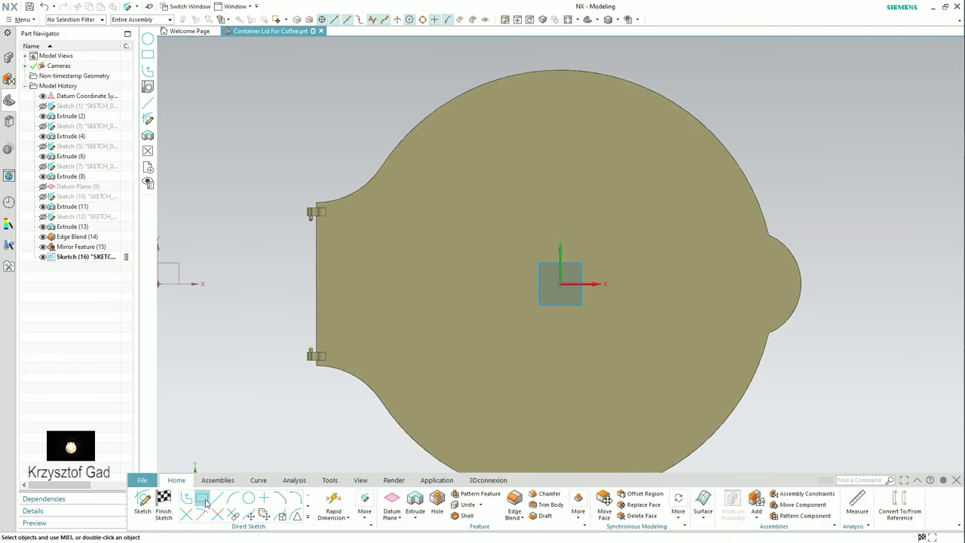
click(202, 499)
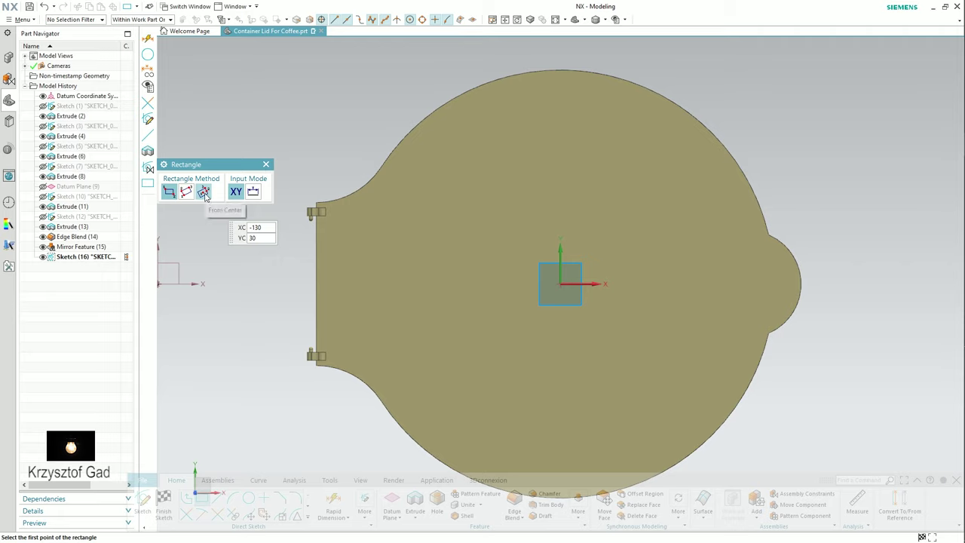
click(204, 192)
click(560, 284)
text(3)
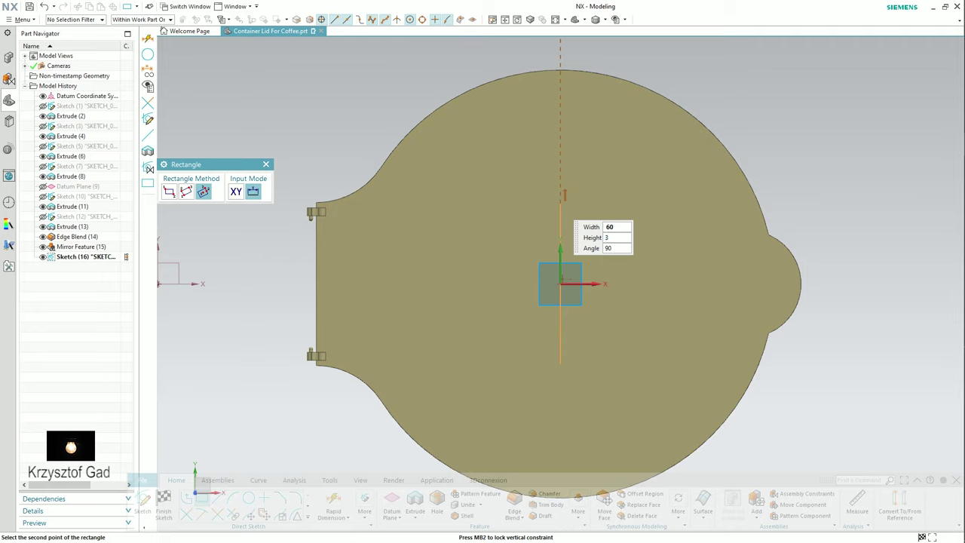
click(564, 196)
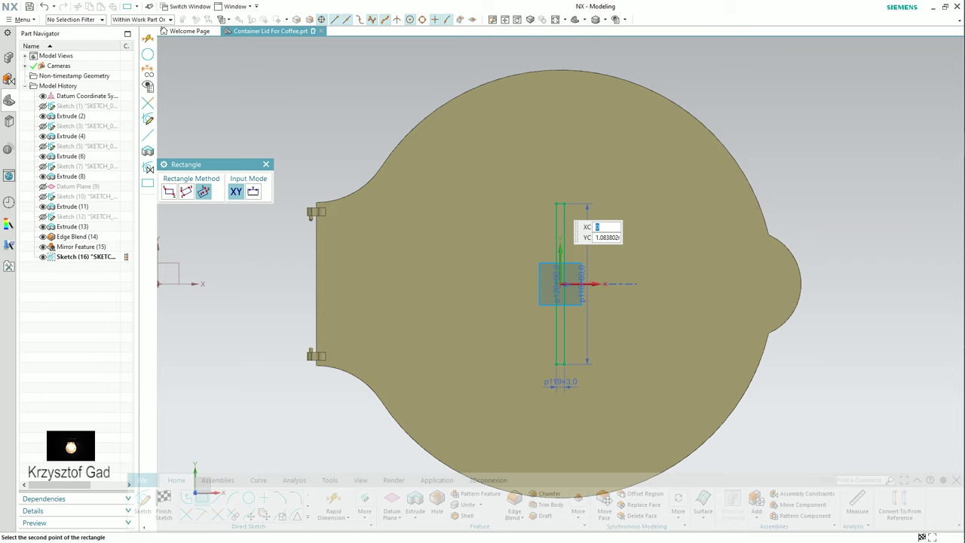
Add circles centred on the midpoints of the rectangle's two short ends.
click(249, 498)
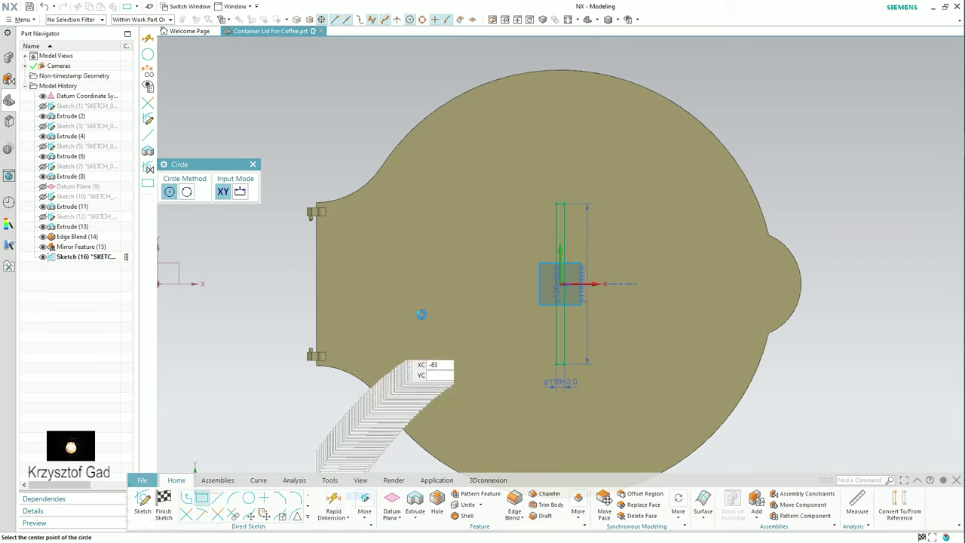
scroll(596, 233, up, 4)
scroll(603, 211, up, 3)
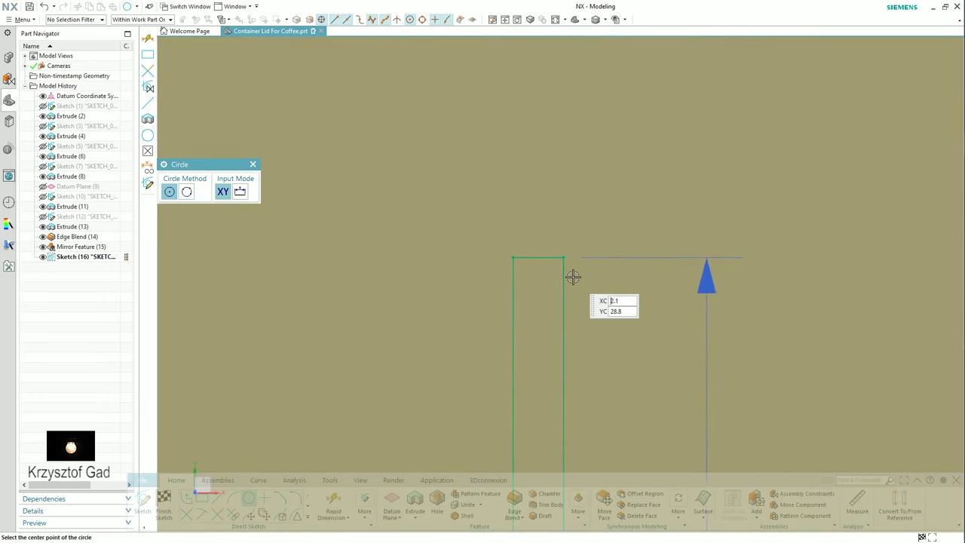
click(538, 258)
click(569, 256)
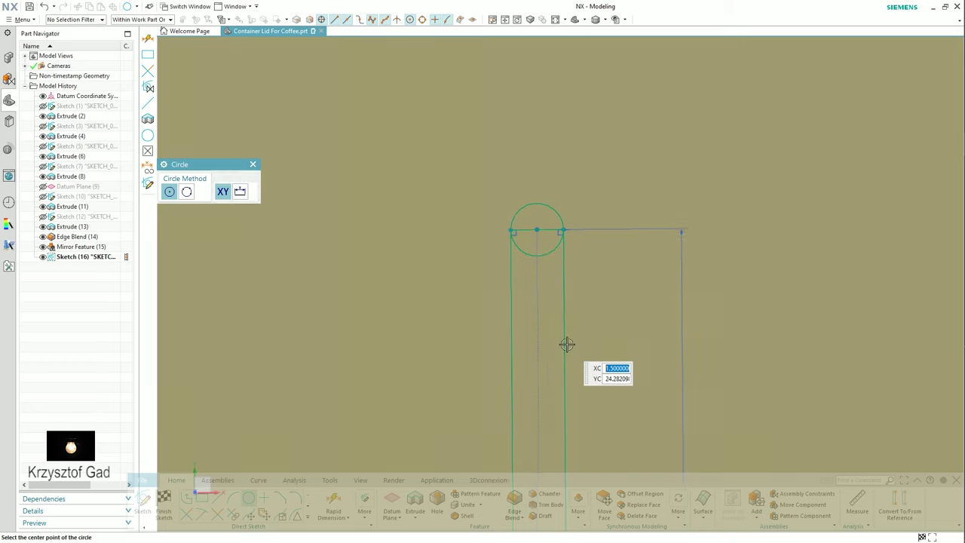
scroll(567, 344, up, 3)
scroll(567, 344, down, 3)
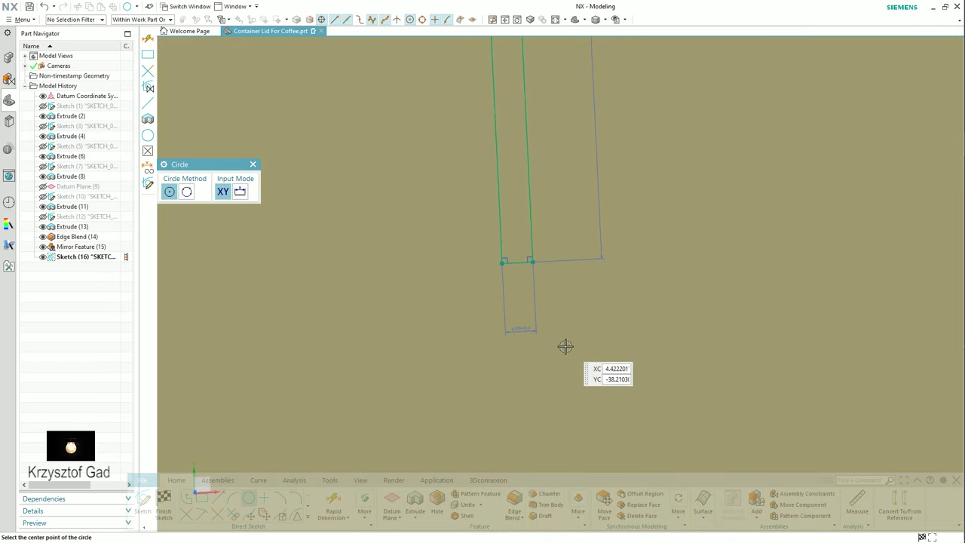
click(517, 257)
click(532, 261)
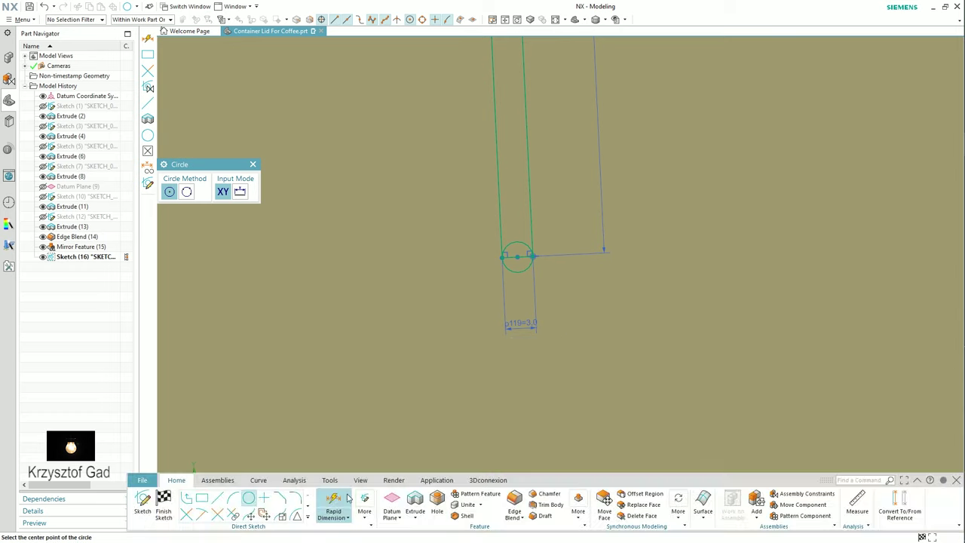
Trim the excess curve pieces to leave a rounded-end slot outline.
click(190, 516)
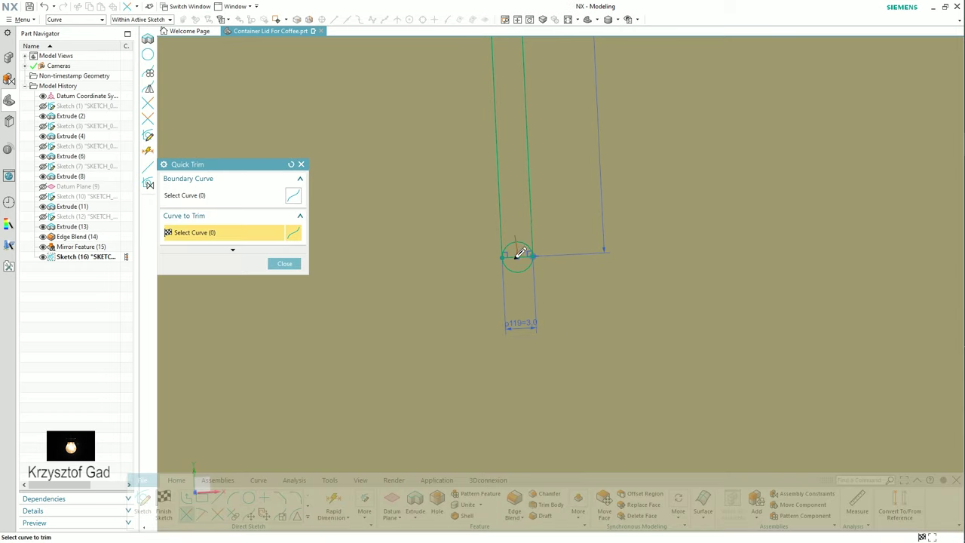
mouse_move(517, 256)
middle_down()
mouse_move(539, 216)
mouse_move(558, 213)
middle_up()
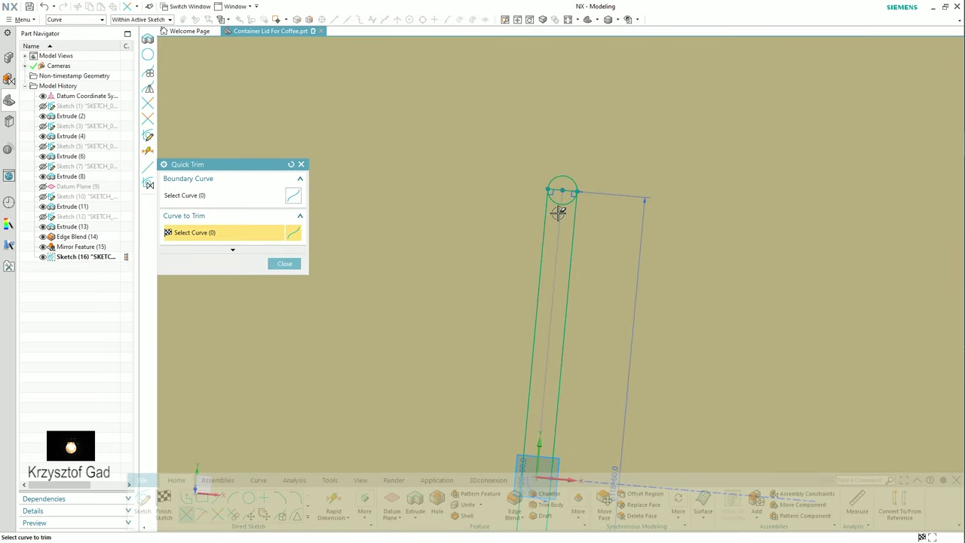
scroll(538, 228, down, 5)
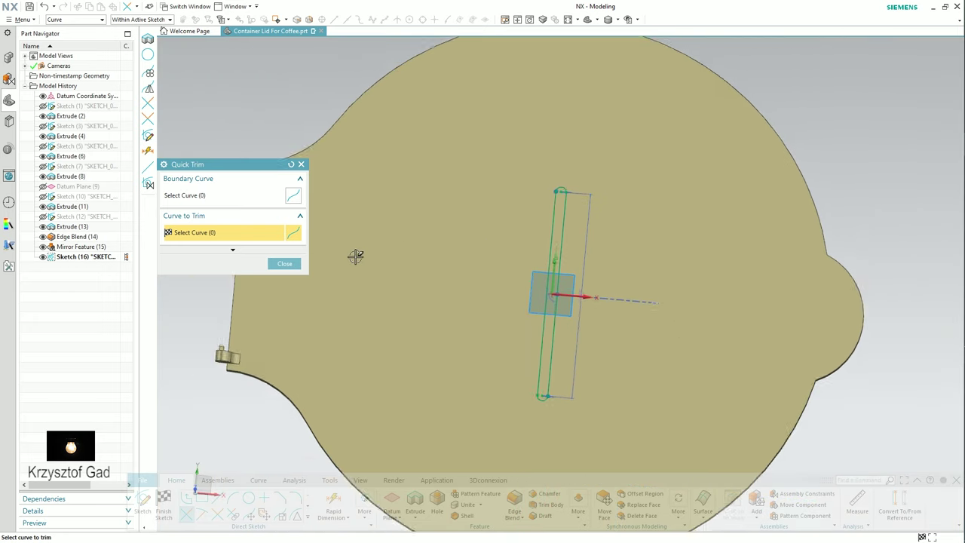
click(284, 263)
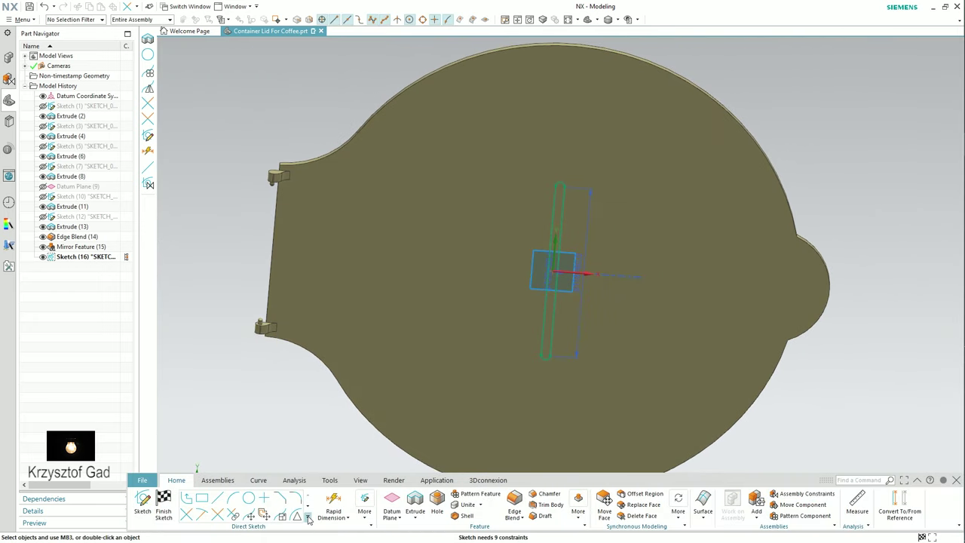
Linear-pattern the slot curves into three parallel slots and finish the sketch.
click(307, 517)
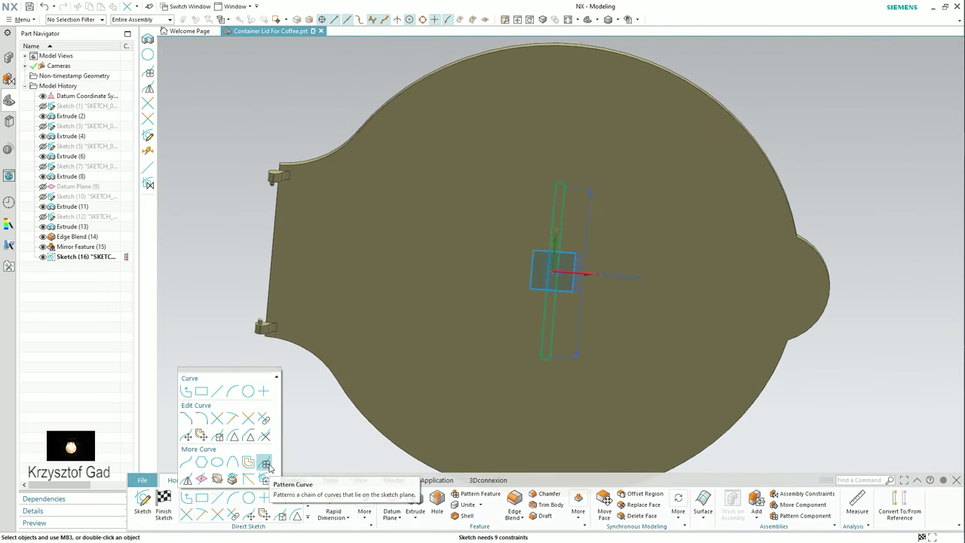
click(265, 463)
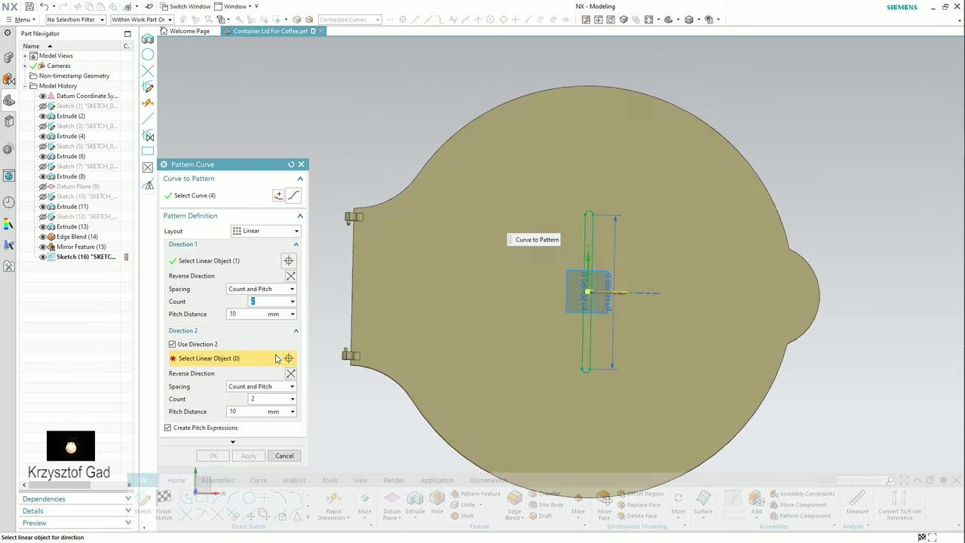
mouse_move(224, 363)
middle_down()
mouse_move(324, 304)
mouse_move(367, 314)
mouse_move(416, 300)
mouse_move(355, 354)
middle_up()
click(213, 455)
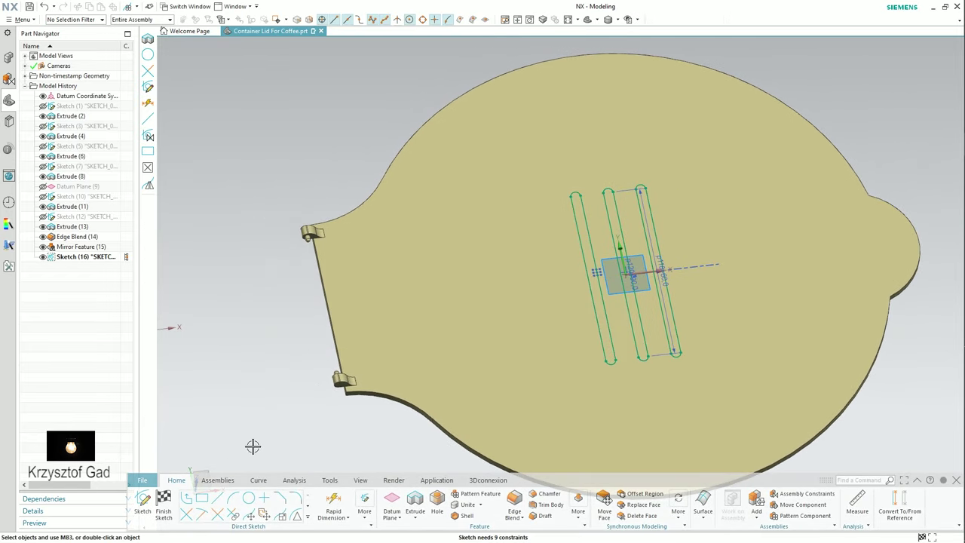
click(163, 503)
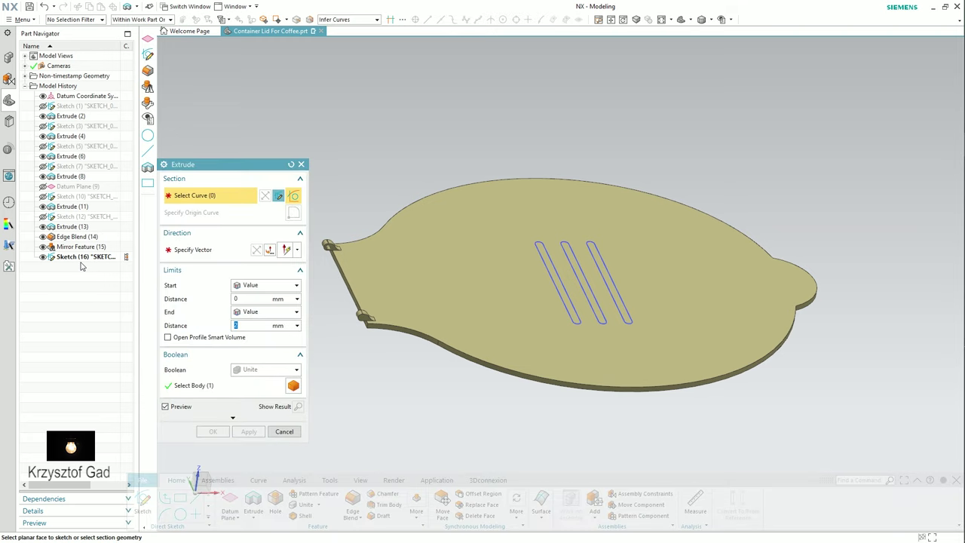
Extrude Sketch (16) 2 mm with Boolean Subtract to open the three slot vents, then inspect.
click(81, 259)
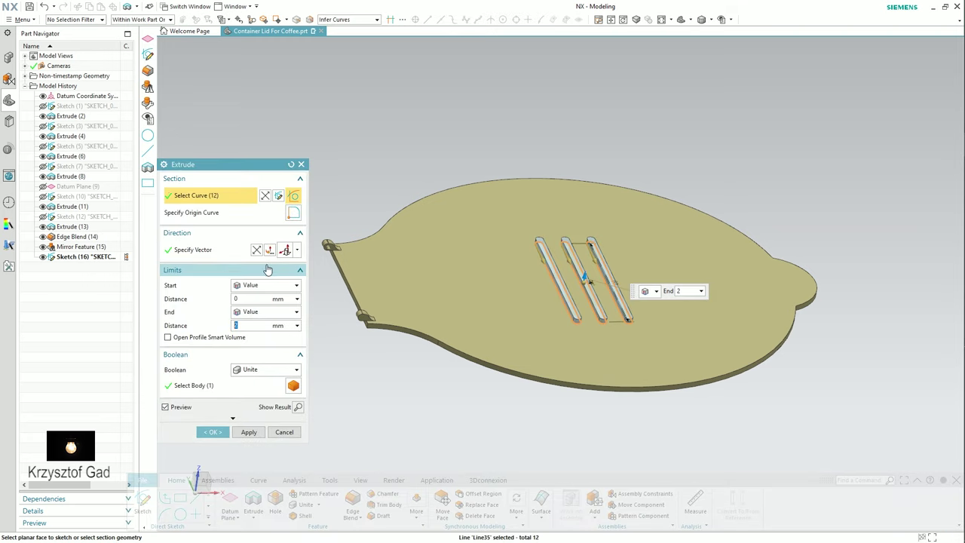
click(278, 403)
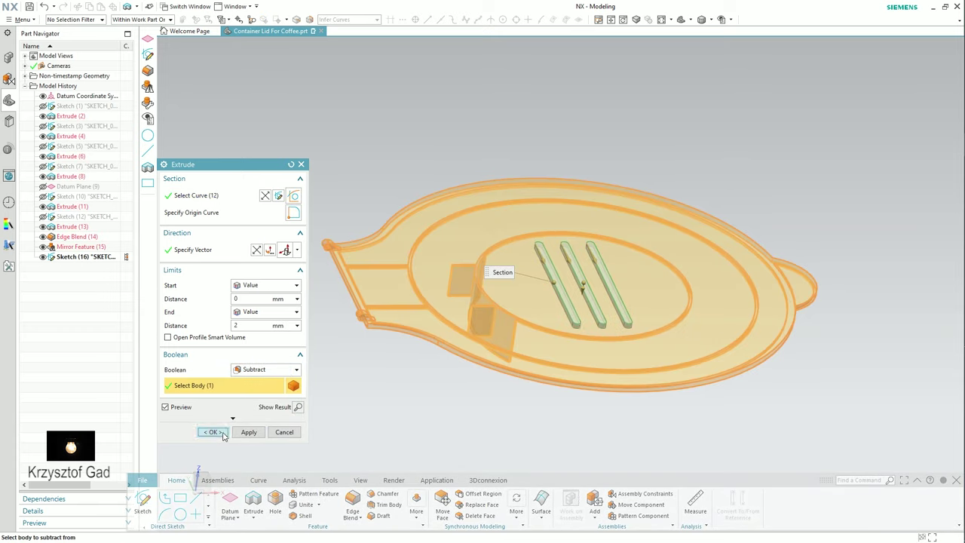
click(213, 432)
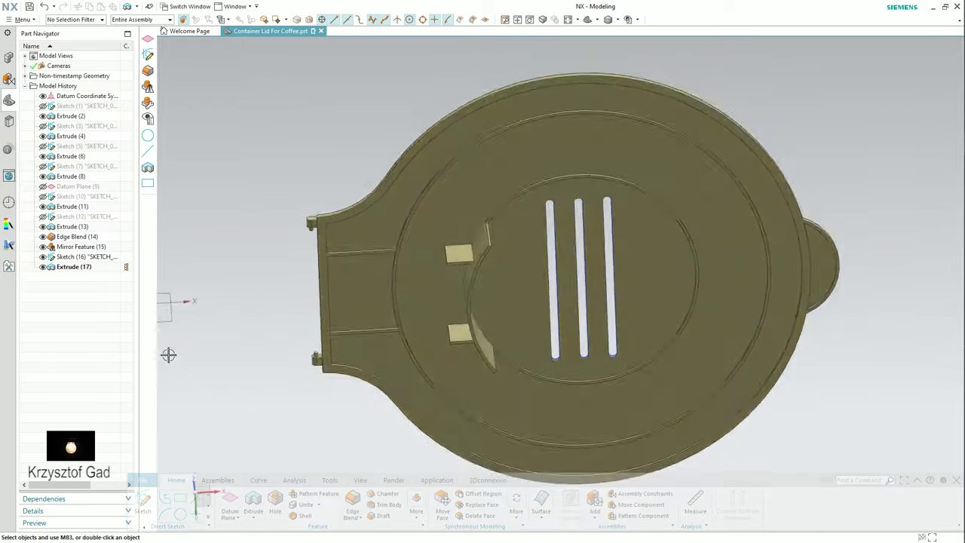
middle_drag(168, 354, 55, 257)
key(Home)
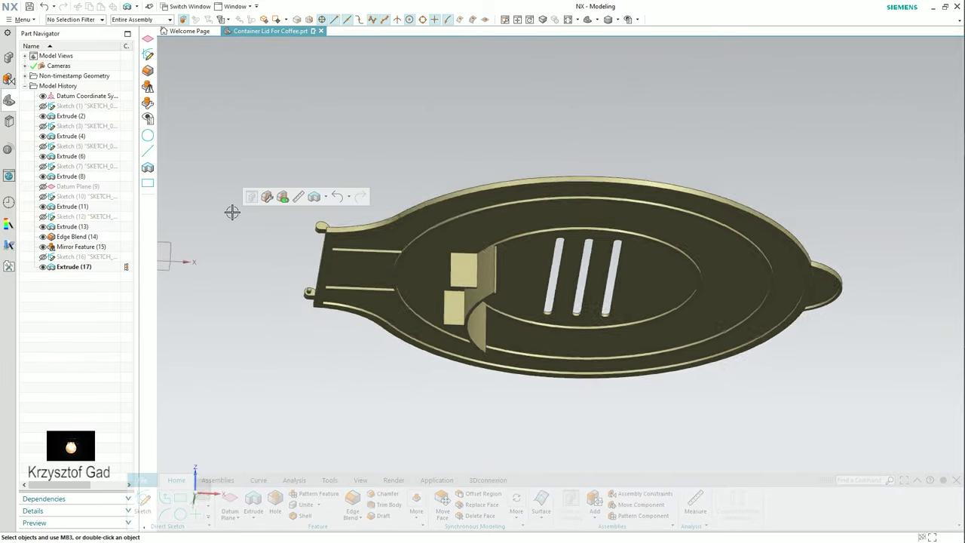